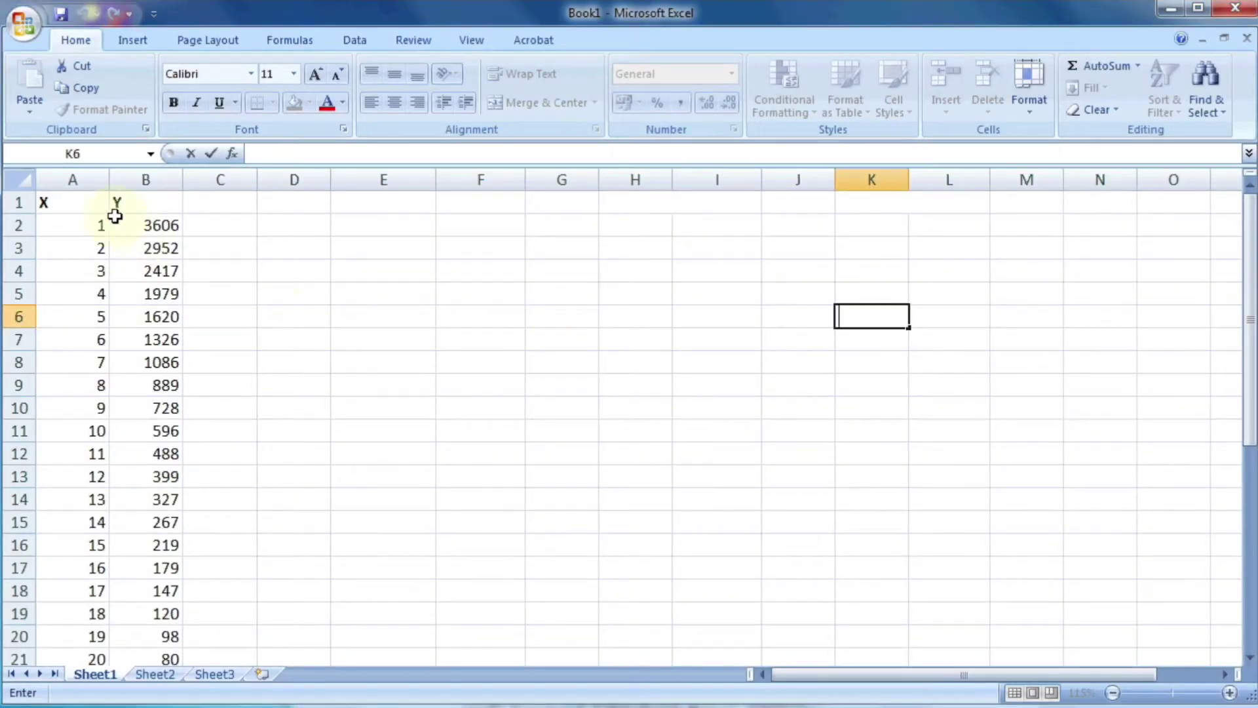
Select the X values 1–20 in column A.
drag(78, 204, 98, 270)
Select columns A and B and insert a markers-only scatter chart of the data.
drag(154, 199, 131, 399)
click(131, 361)
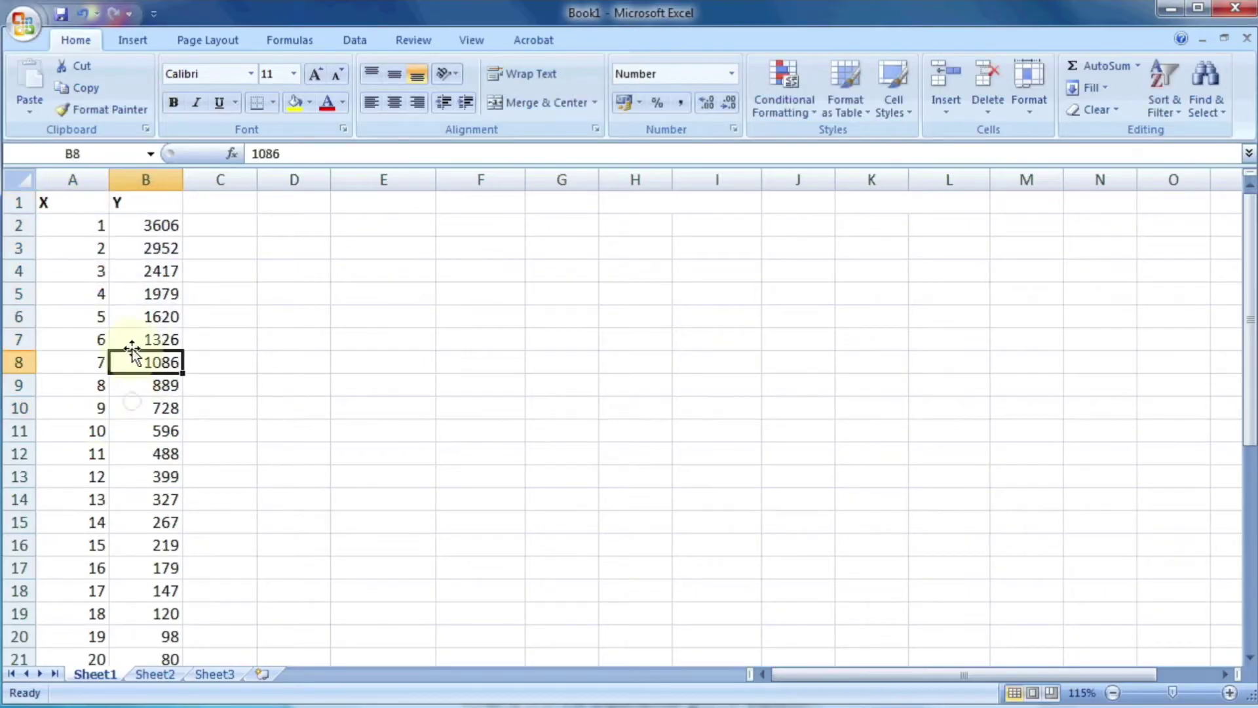
click(53, 177)
drag(53, 177, 142, 184)
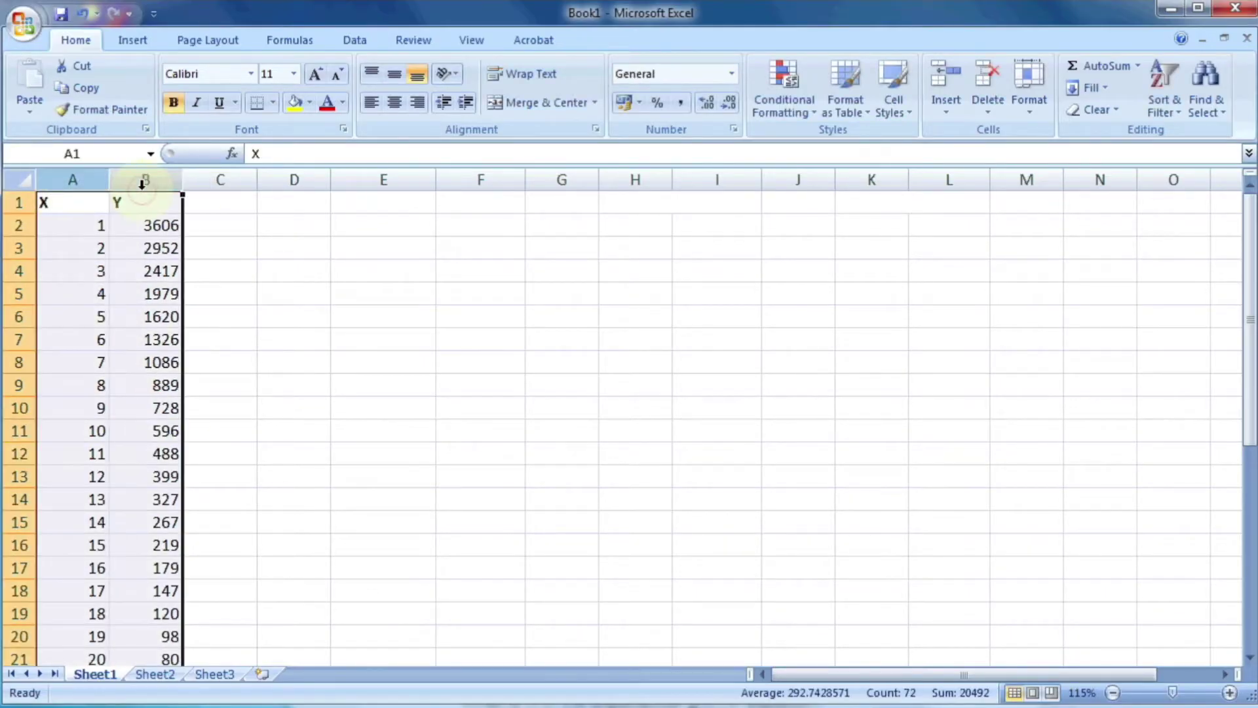
click(136, 40)
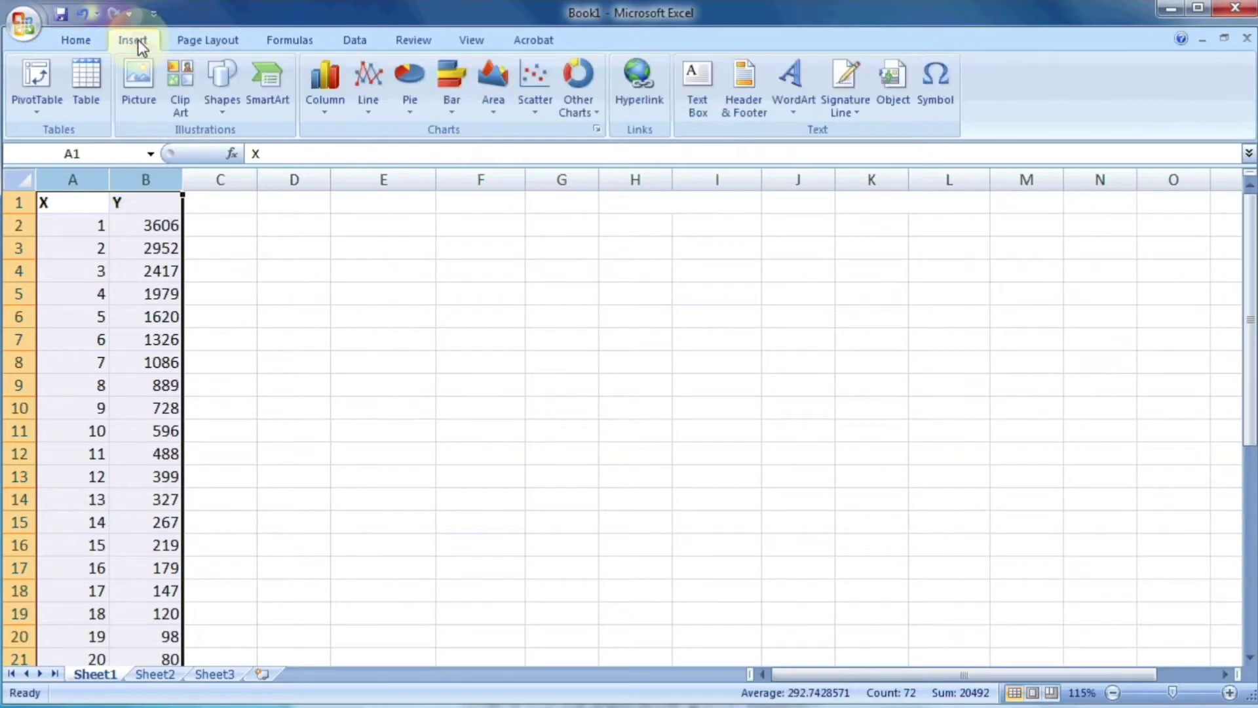
click(534, 77)
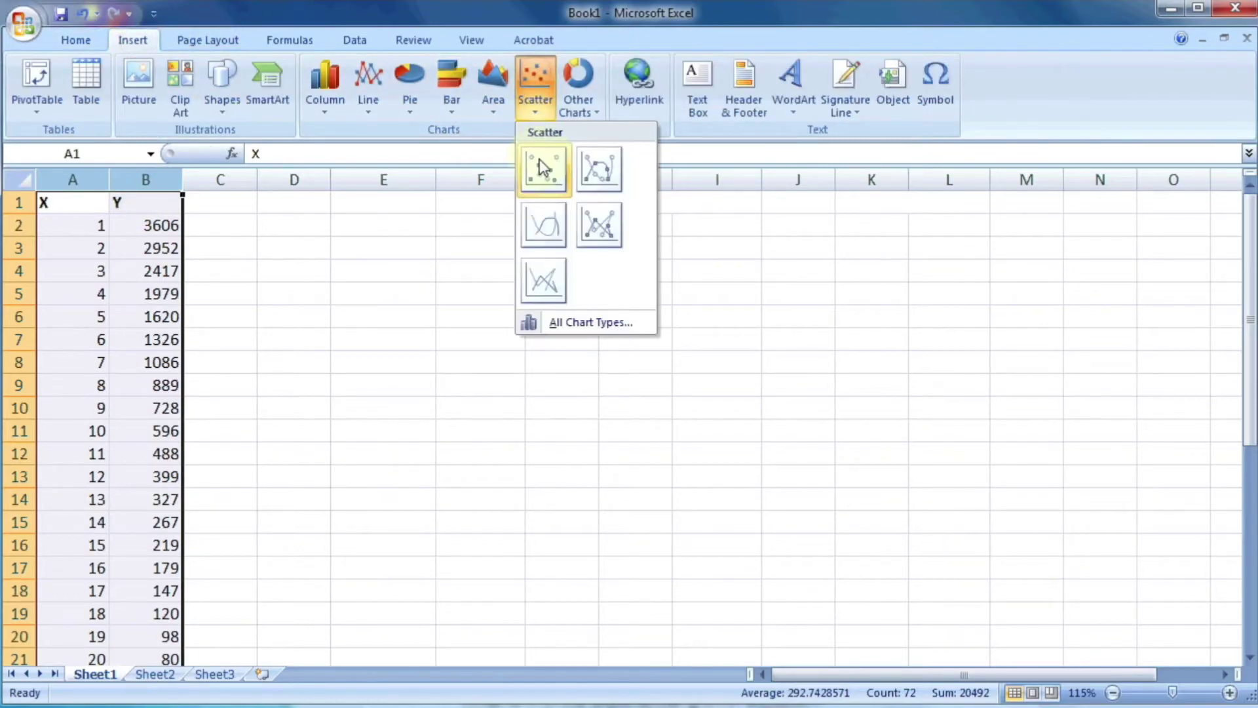
click(540, 160)
Move the chart right of the data and delete its legend and title.
drag(765, 295, 1016, 281)
click(1153, 450)
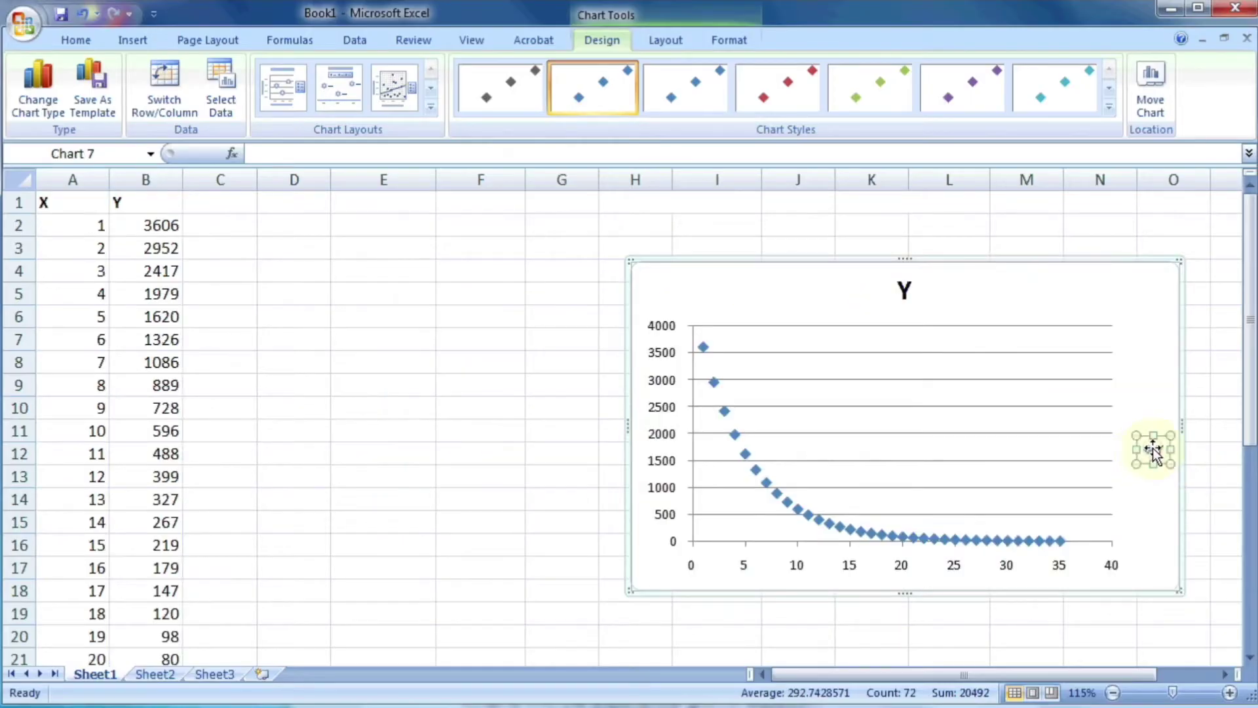
key(Delete)
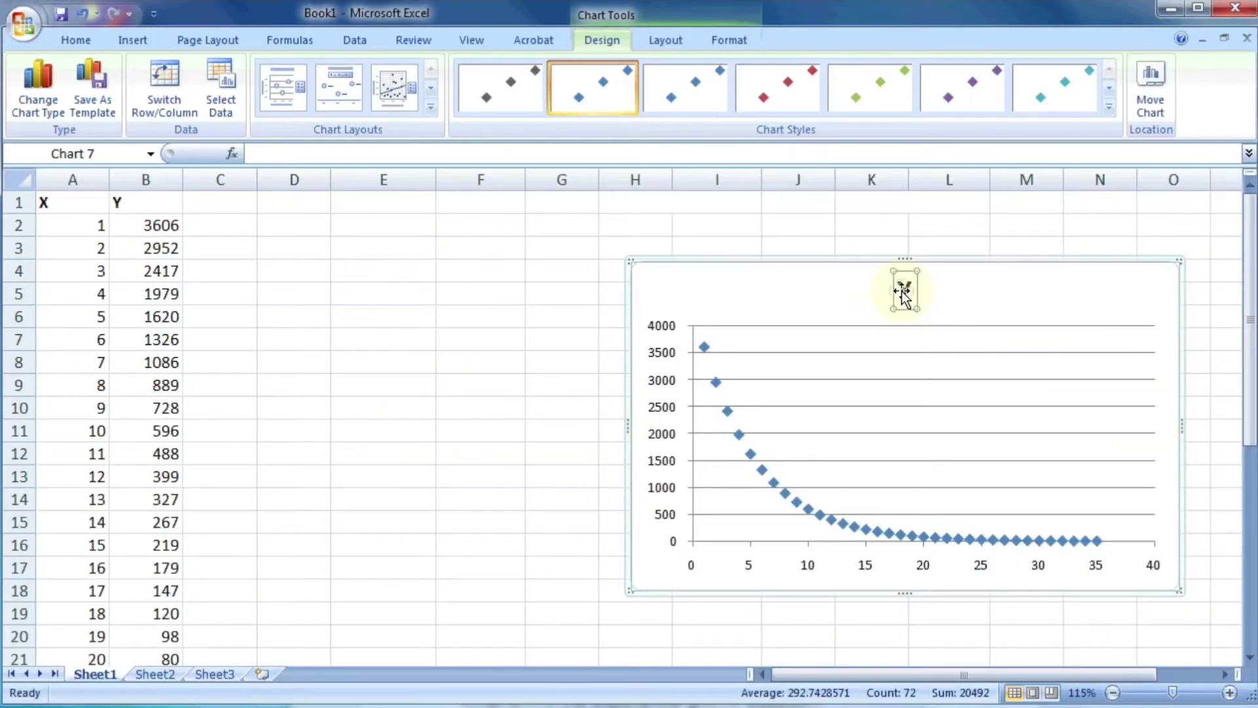
key(Delete)
drag(969, 273, 1012, 338)
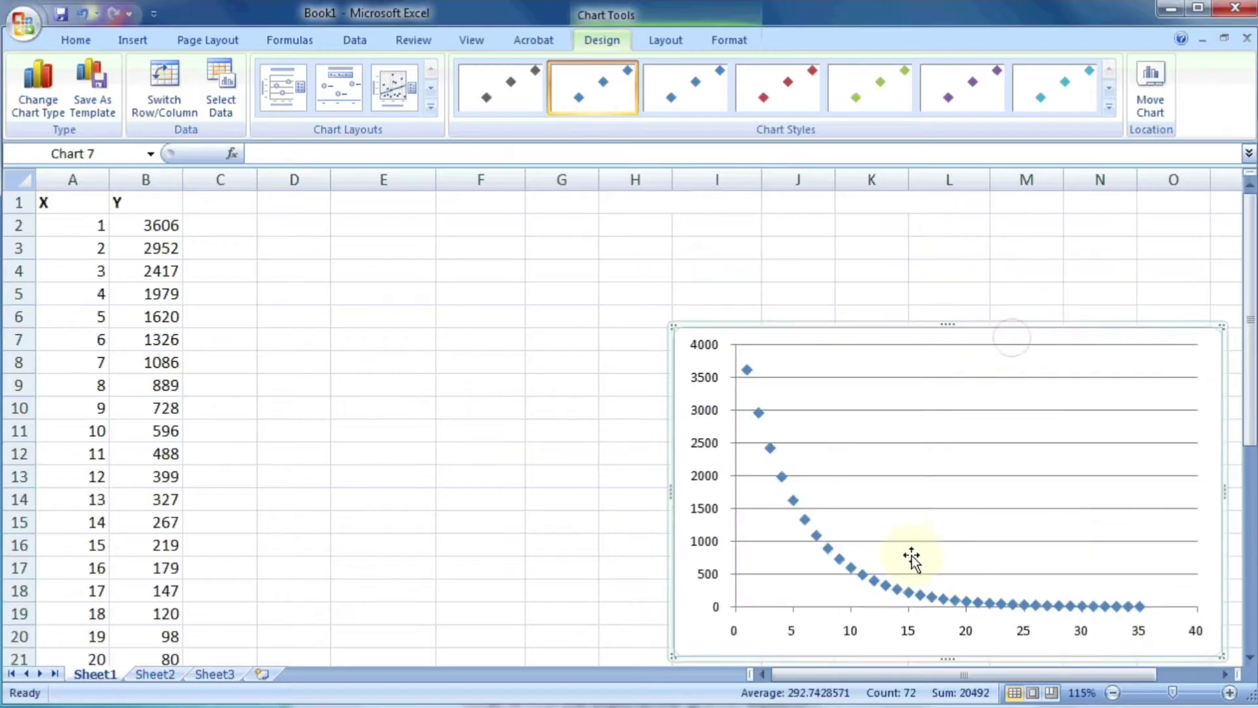
Make the data series markers built-in circles.
right_click(813, 536)
click(852, 701)
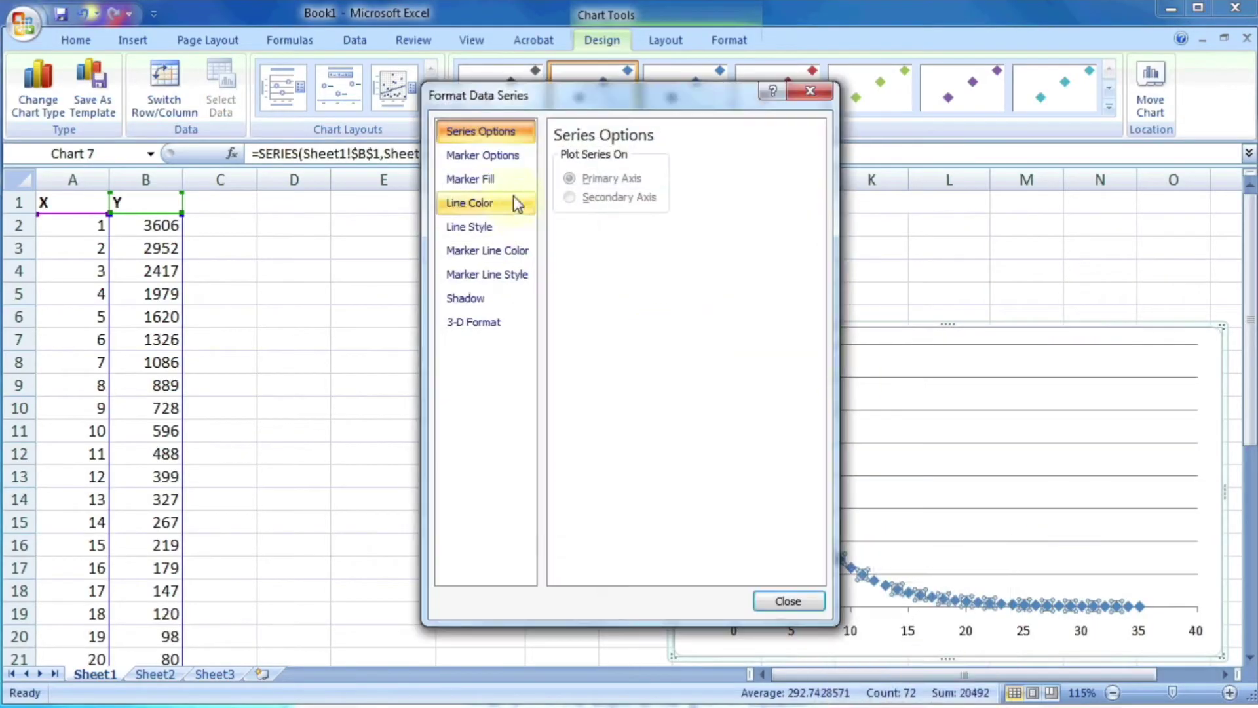
click(482, 155)
click(569, 220)
click(637, 244)
click(632, 405)
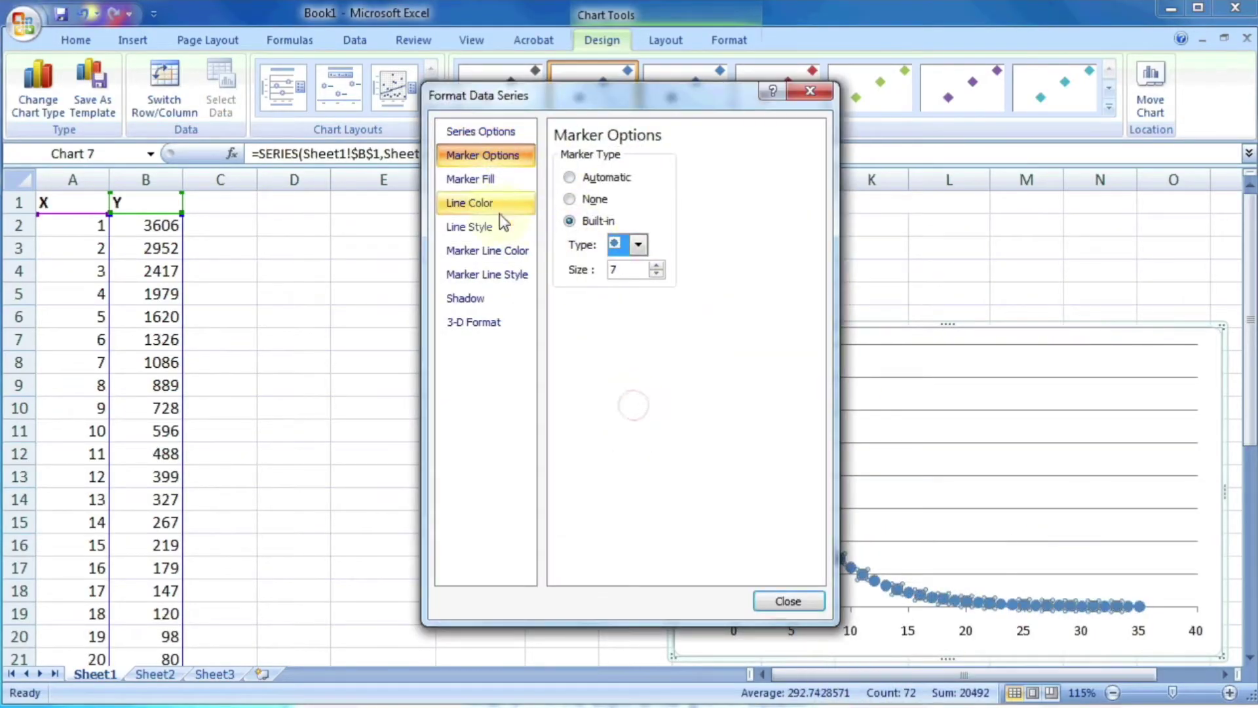
Fill the markers solid red and remove their outlines.
click(470, 179)
click(587, 177)
click(641, 276)
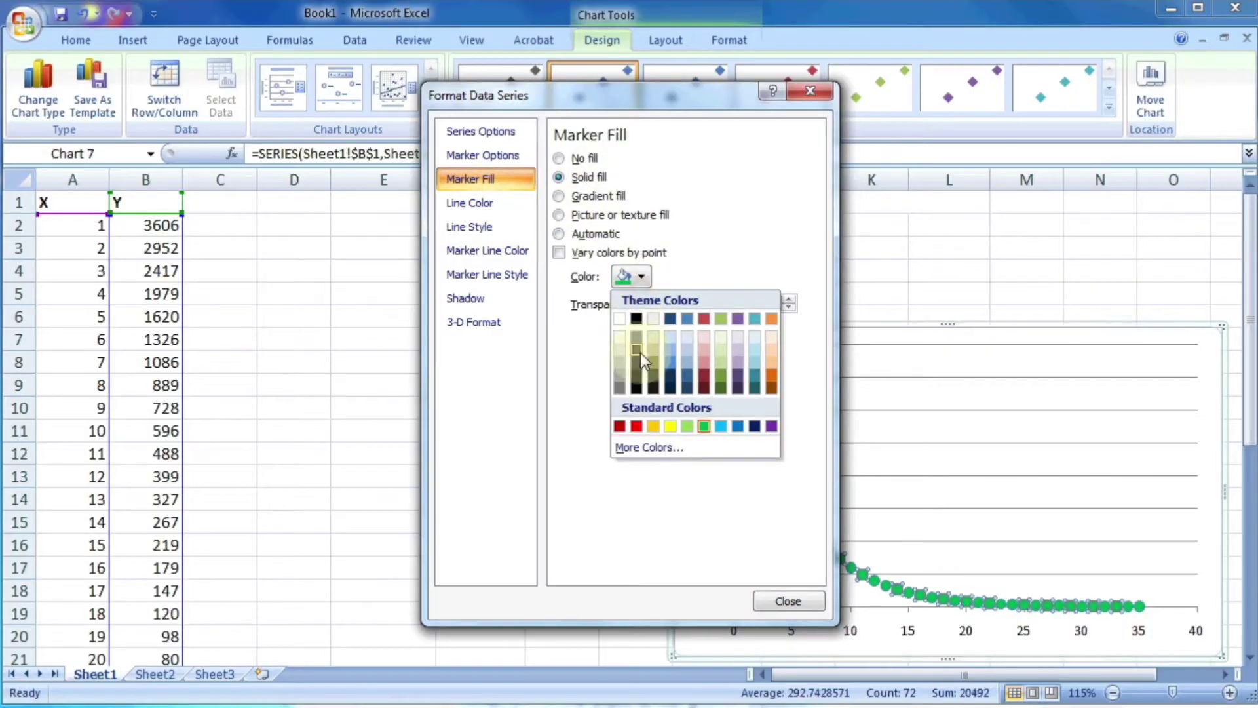
click(635, 426)
click(450, 202)
click(463, 226)
click(463, 250)
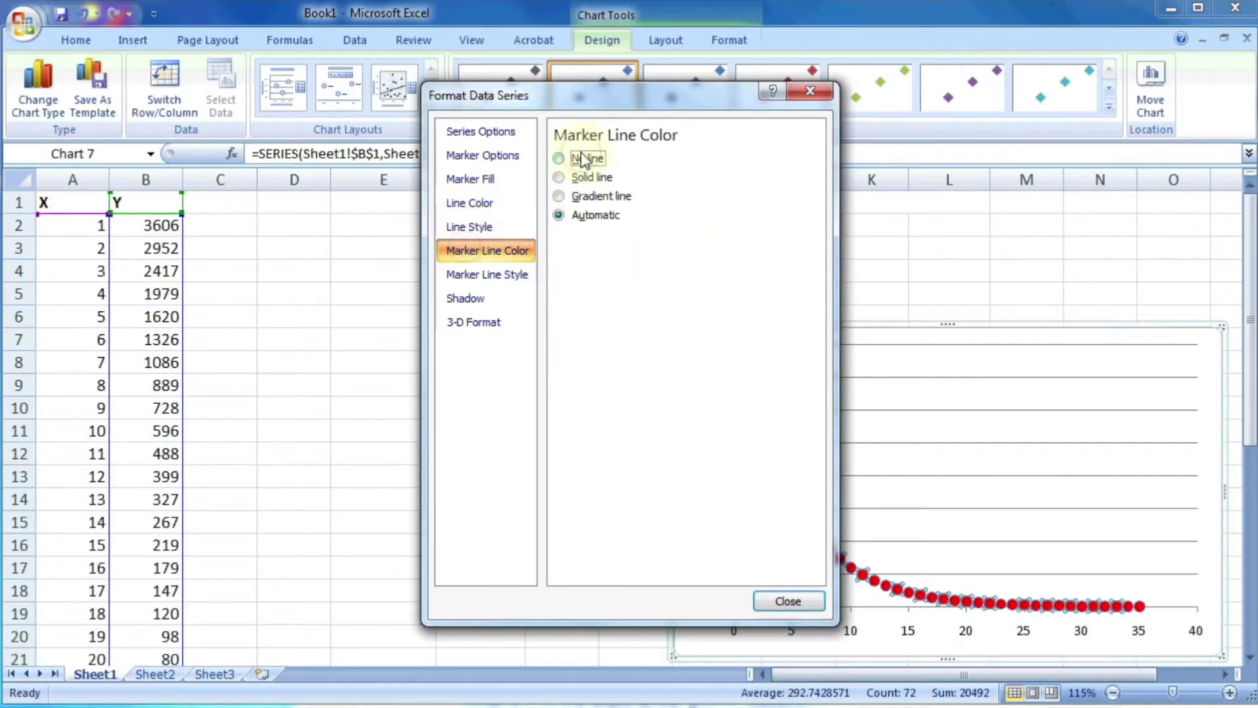
click(583, 158)
click(768, 600)
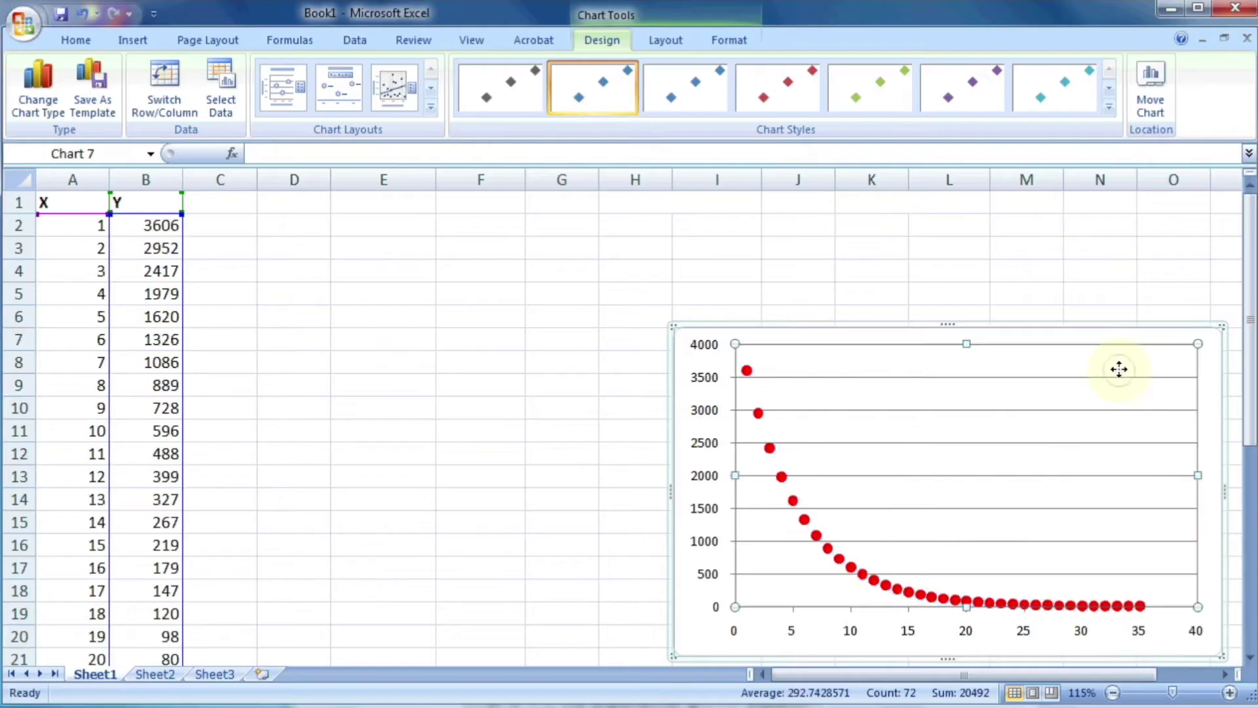
click(1213, 439)
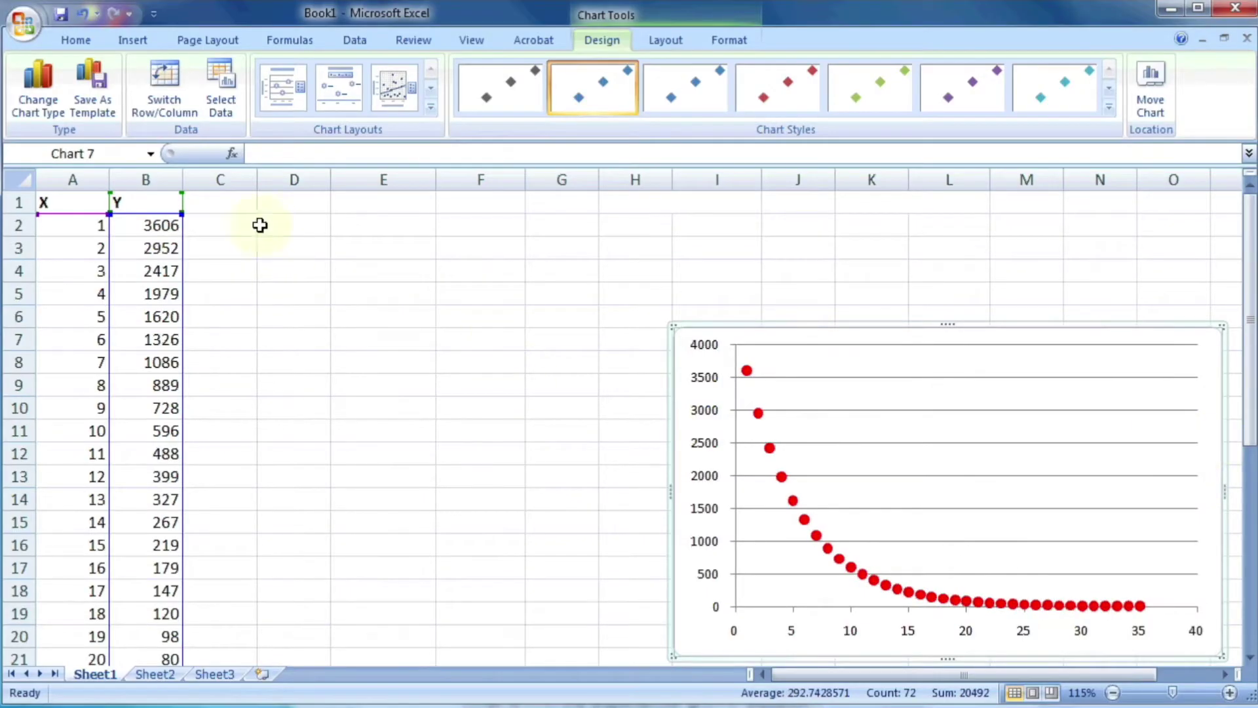
Label I2:I3 'A =' and 'B =' and set both values in J2:J3 to 1.
click(559, 203)
click(677, 205)
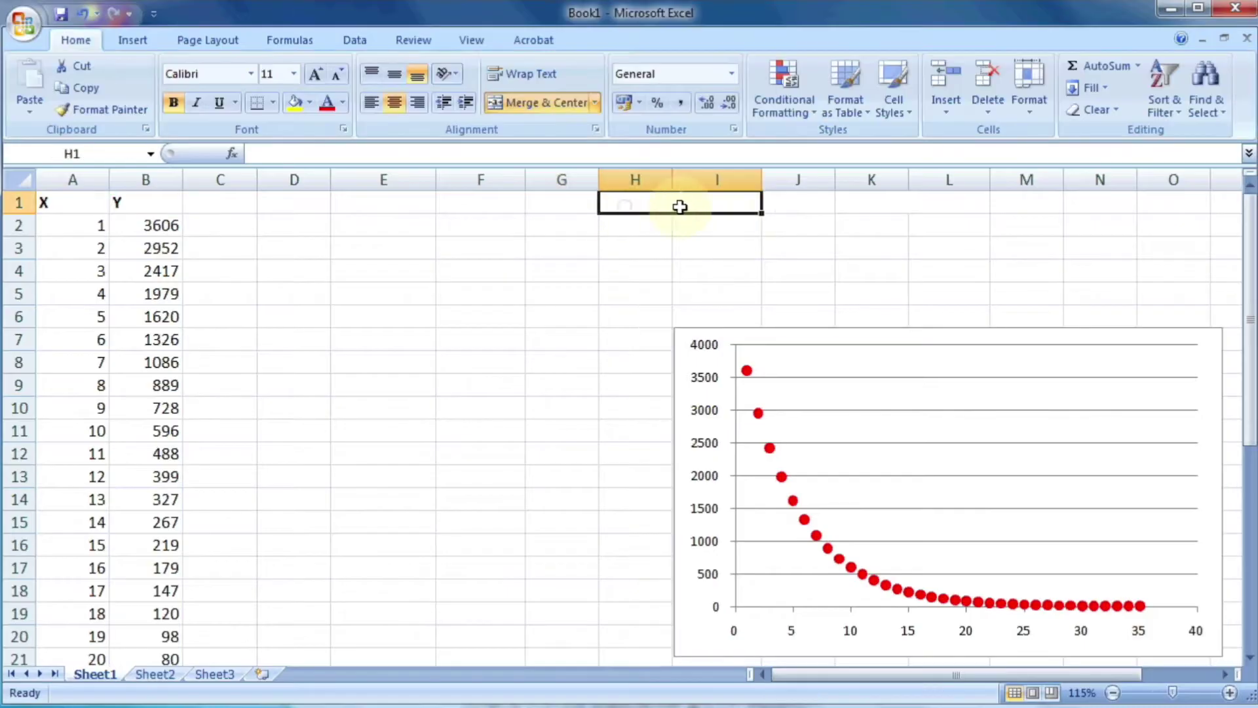
click(694, 221)
text(A =)
key(Return)
text(B =)
key(Return)
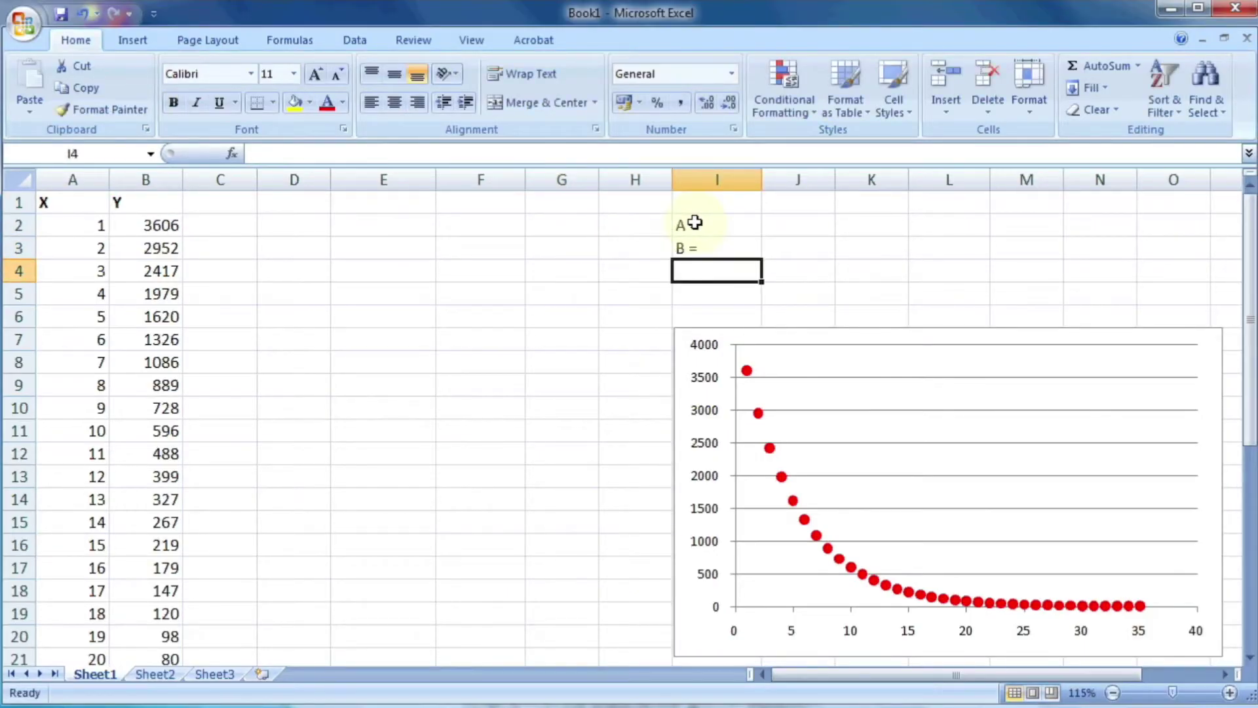
click(786, 217)
text(1)
key(Return)
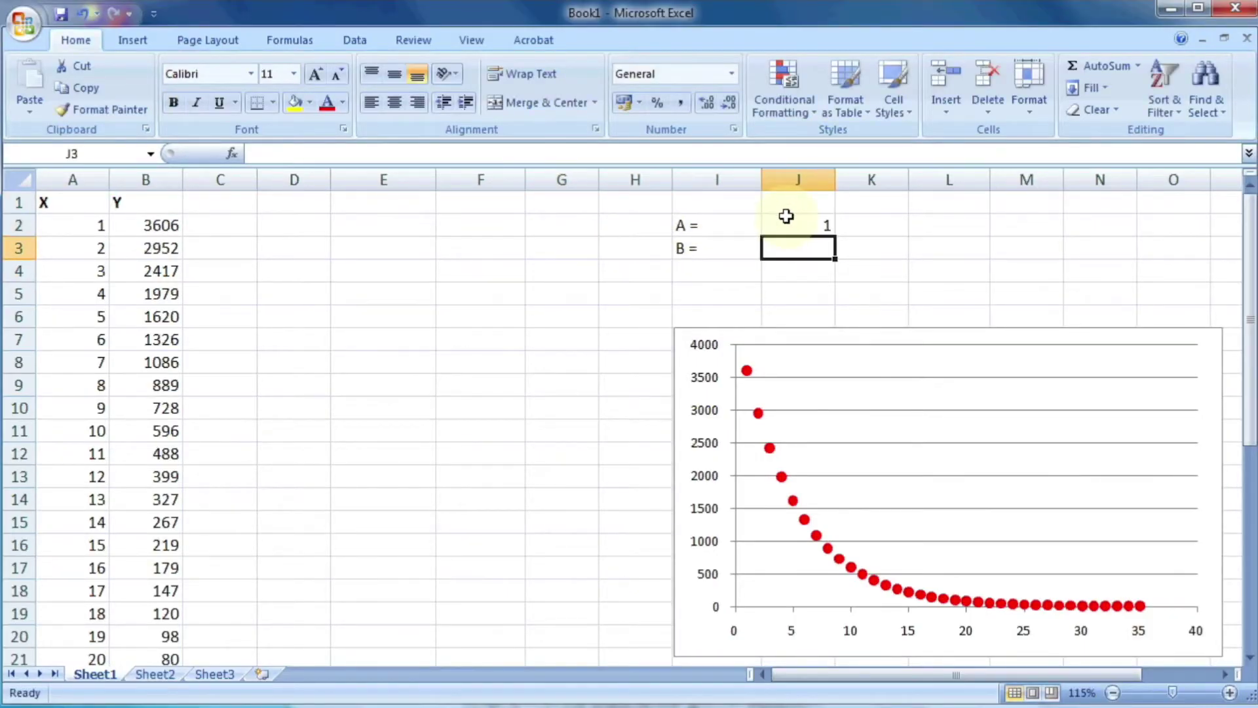
text(1)
key(Return)
Head C1 'Fit' and enter =(1/J3)*(EXP((J2-A2)/J3)) in C2.
click(232, 199)
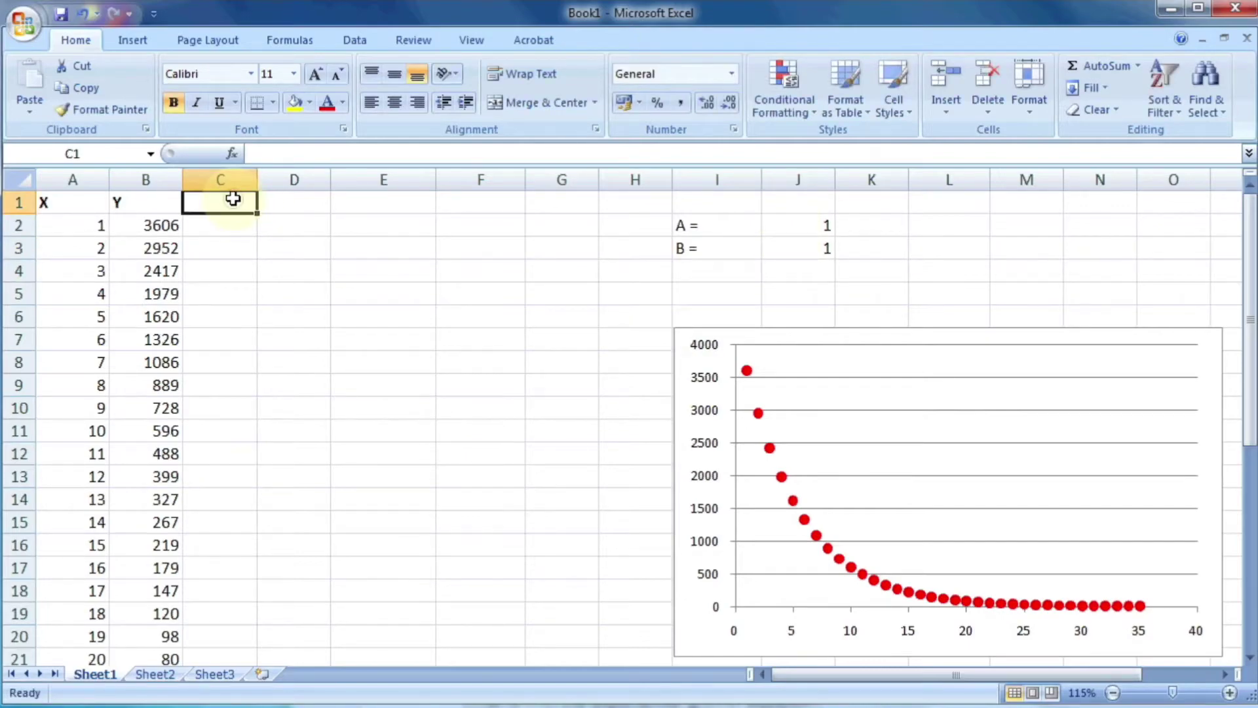
text(Fit)
key(Return)
text(=()
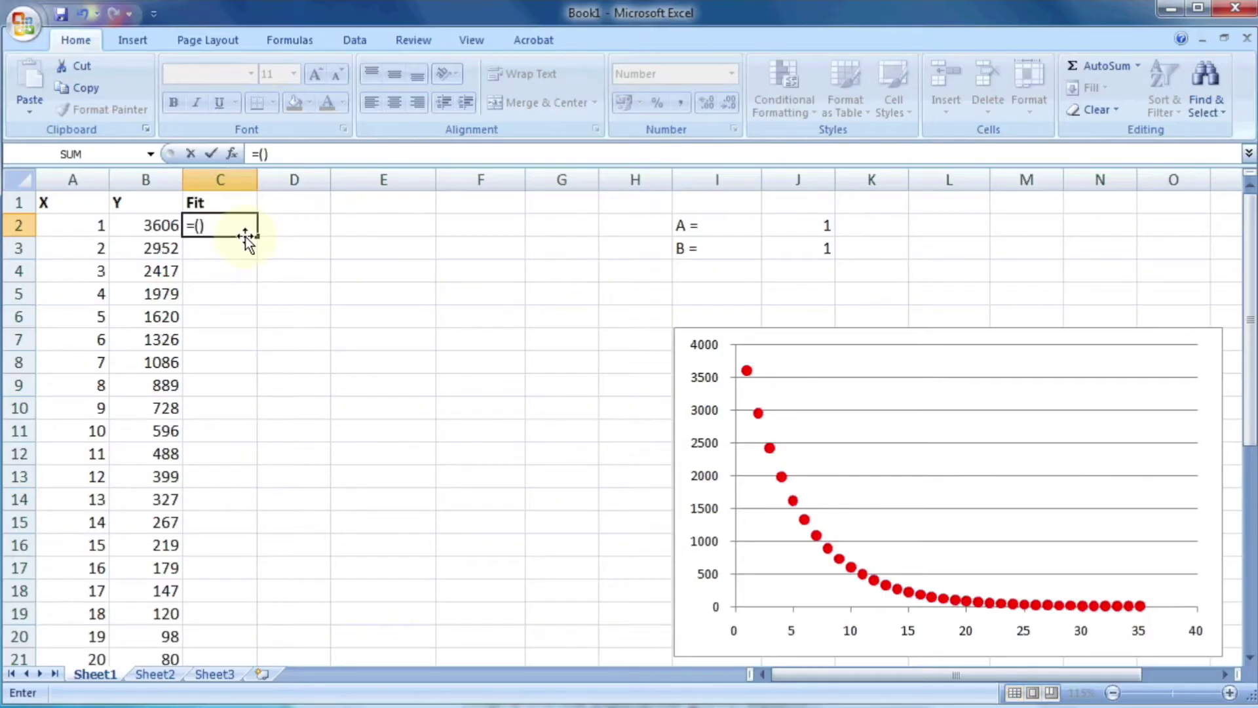
click(260, 153)
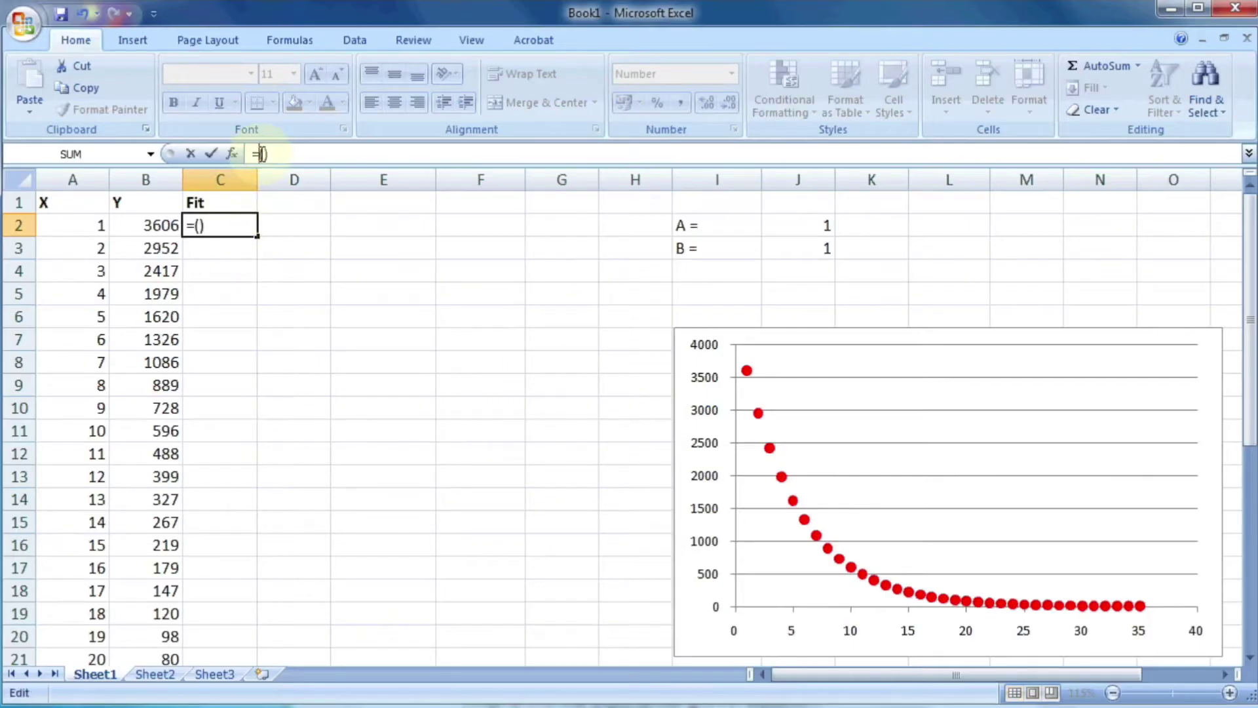
text(1/)
click(816, 247)
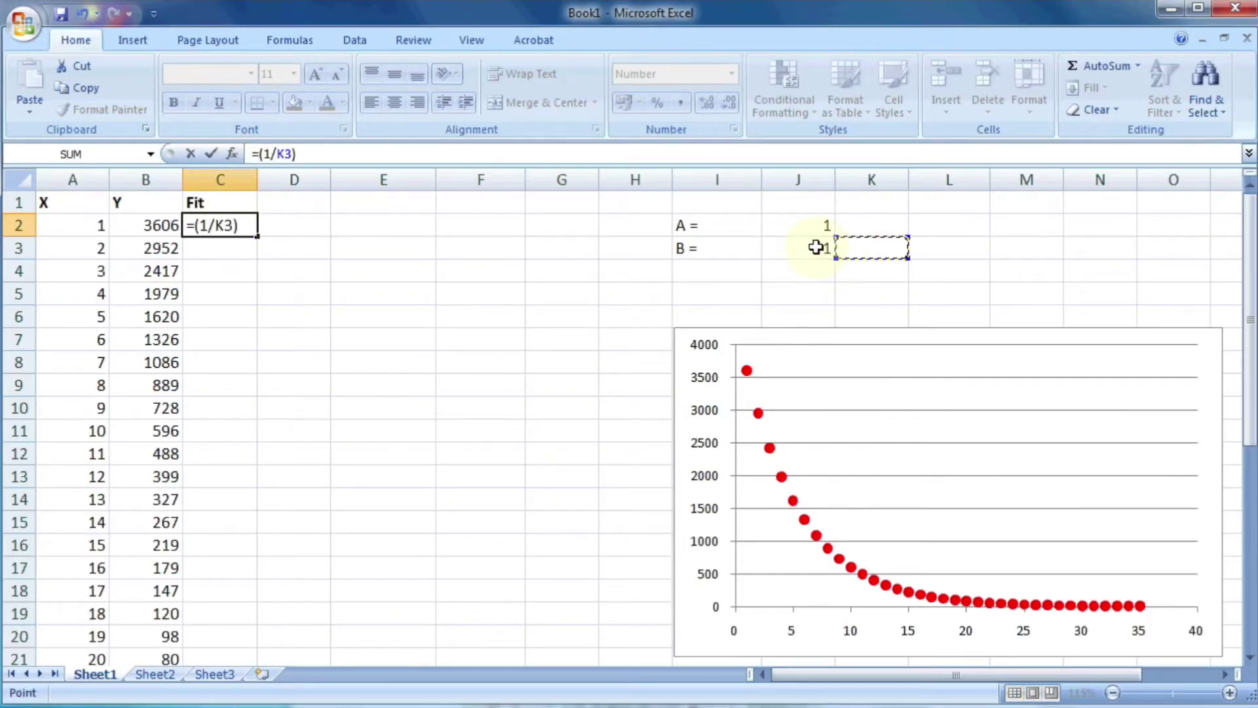
text(*(exp())
key(Left)
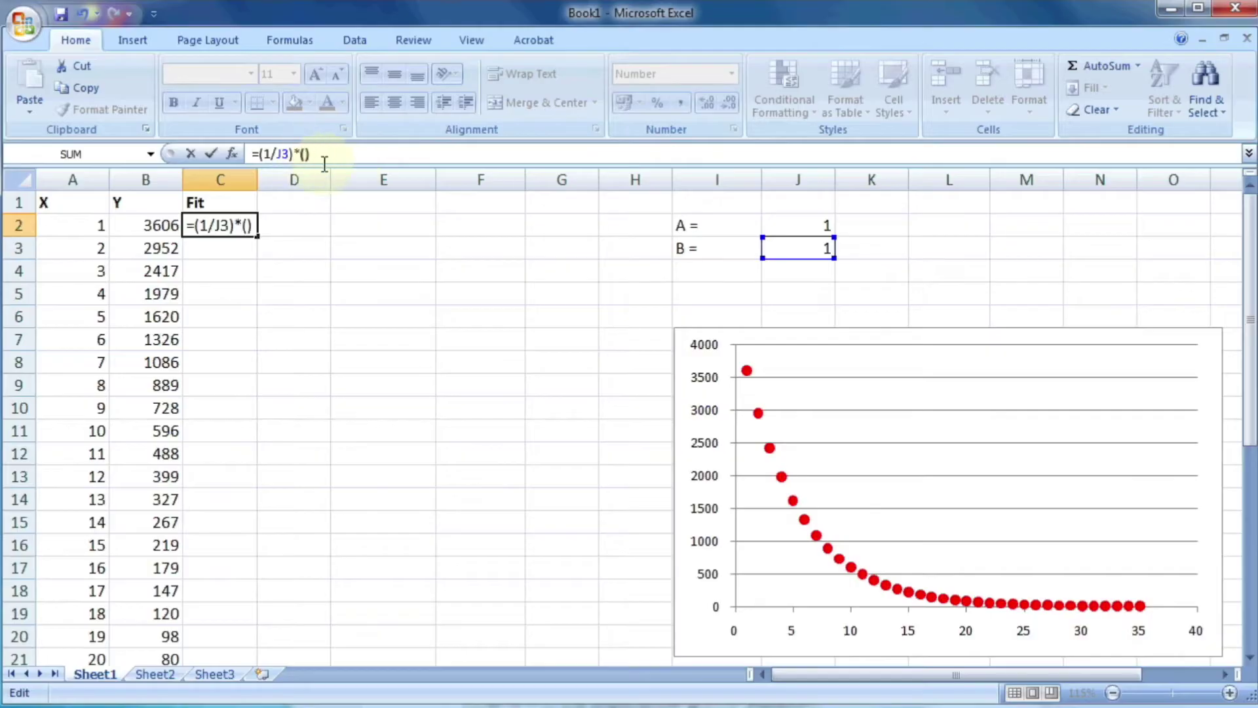
text(exp())
key(Left)
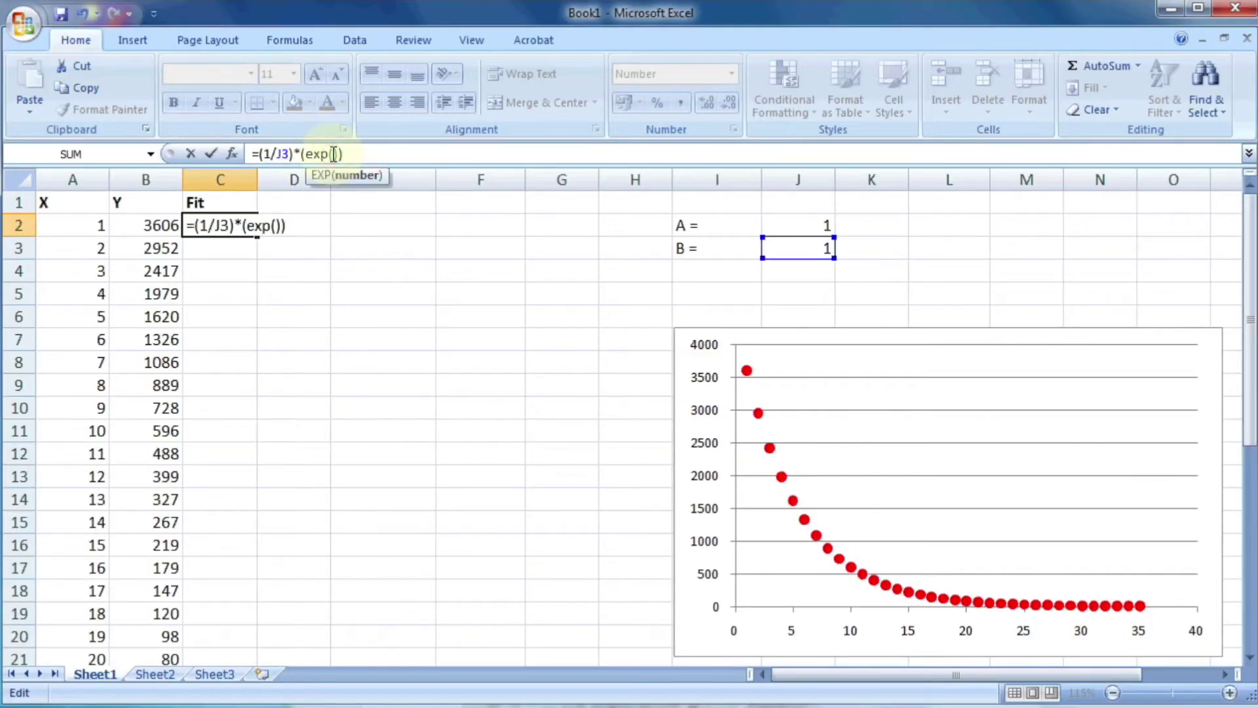
click(784, 223)
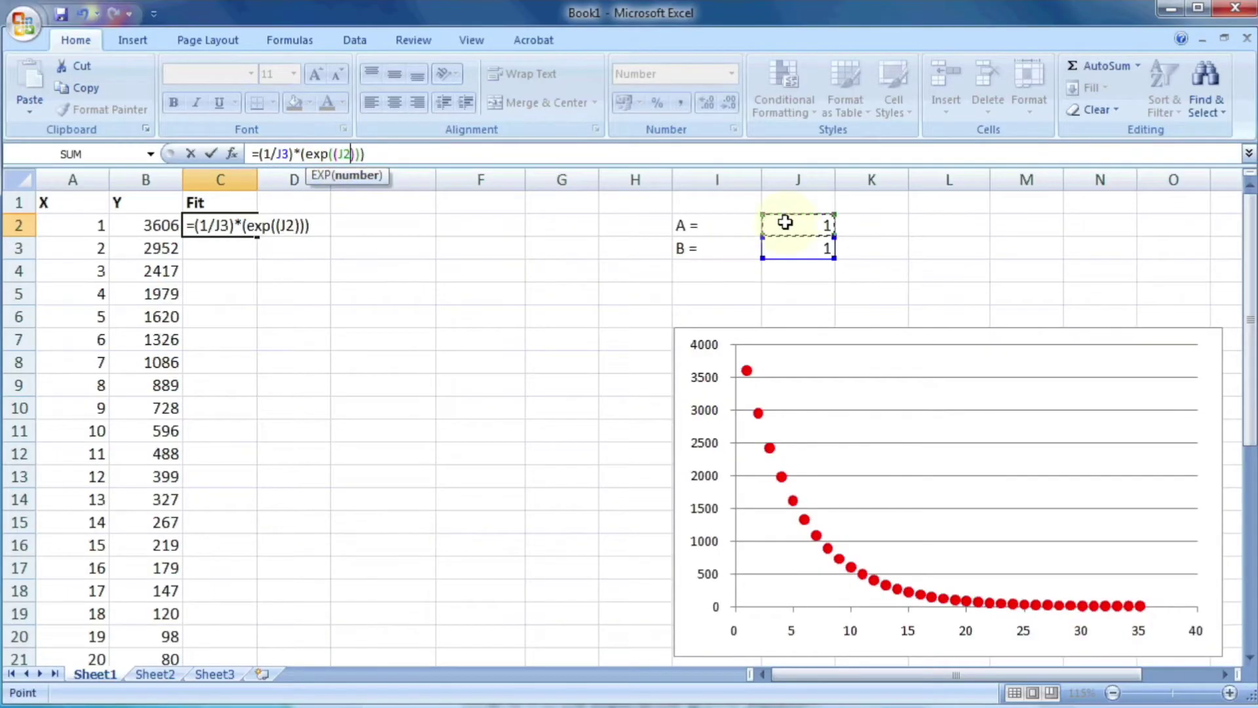
click(101, 225)
click(377, 153)
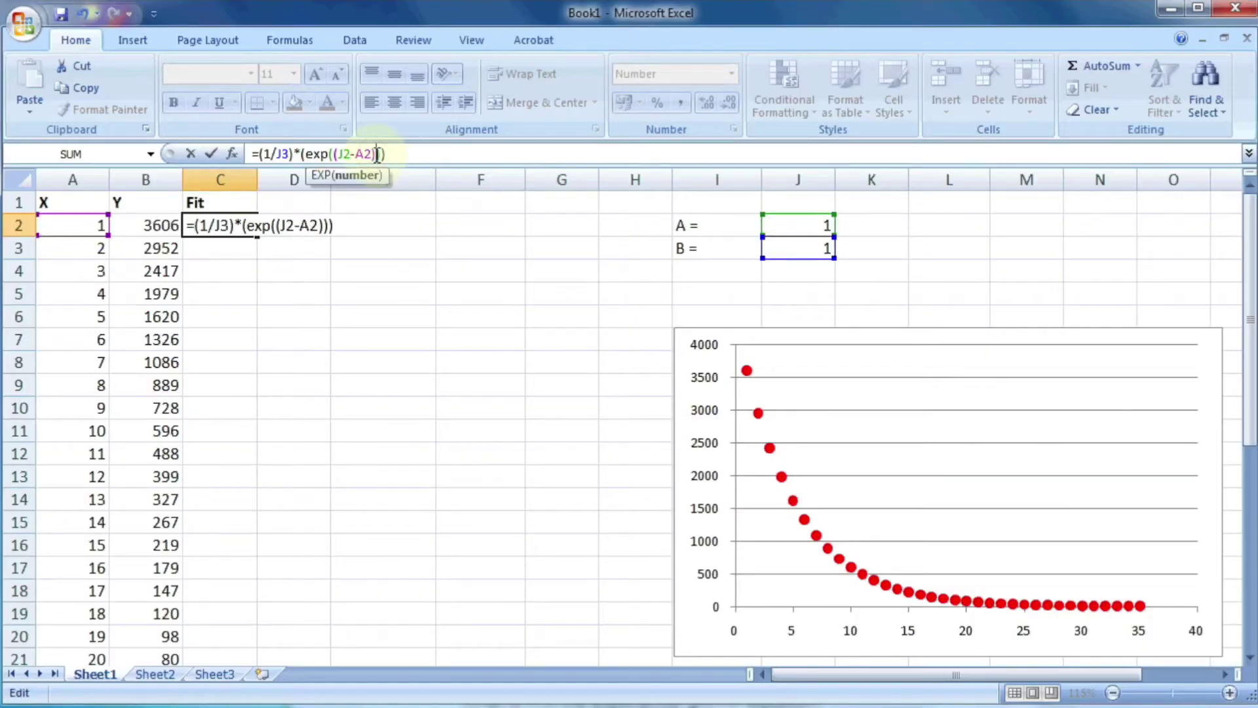
click(785, 247)
key(Return)
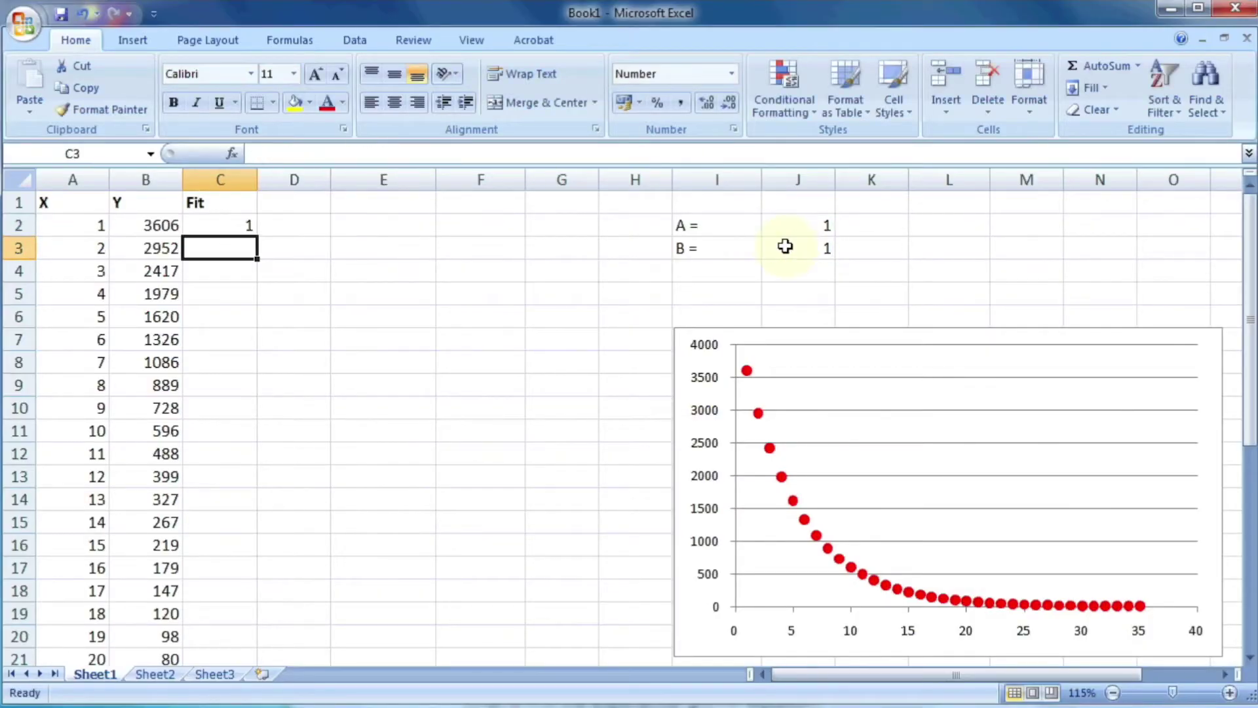
Make the J2 and J3 references in C2's formula absolute ($J$2, $J$3).
click(224, 225)
double_click(227, 225)
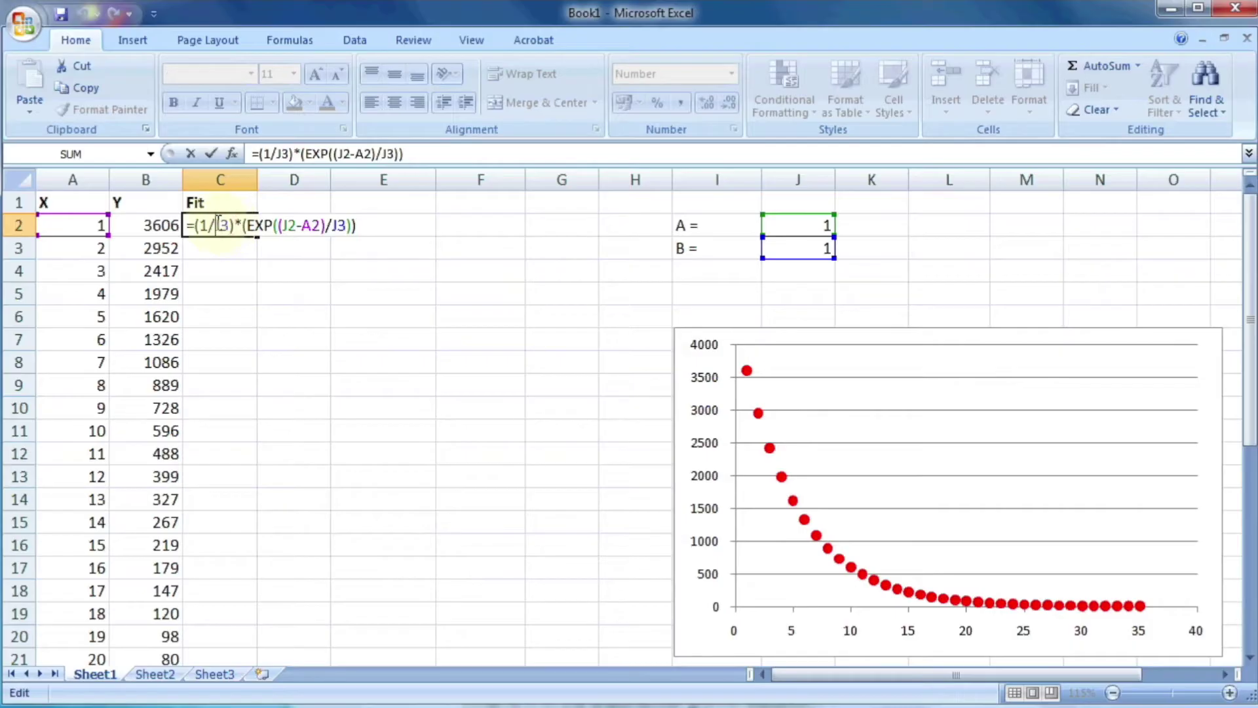
click(218, 224)
text($)
key(Right)
text($)
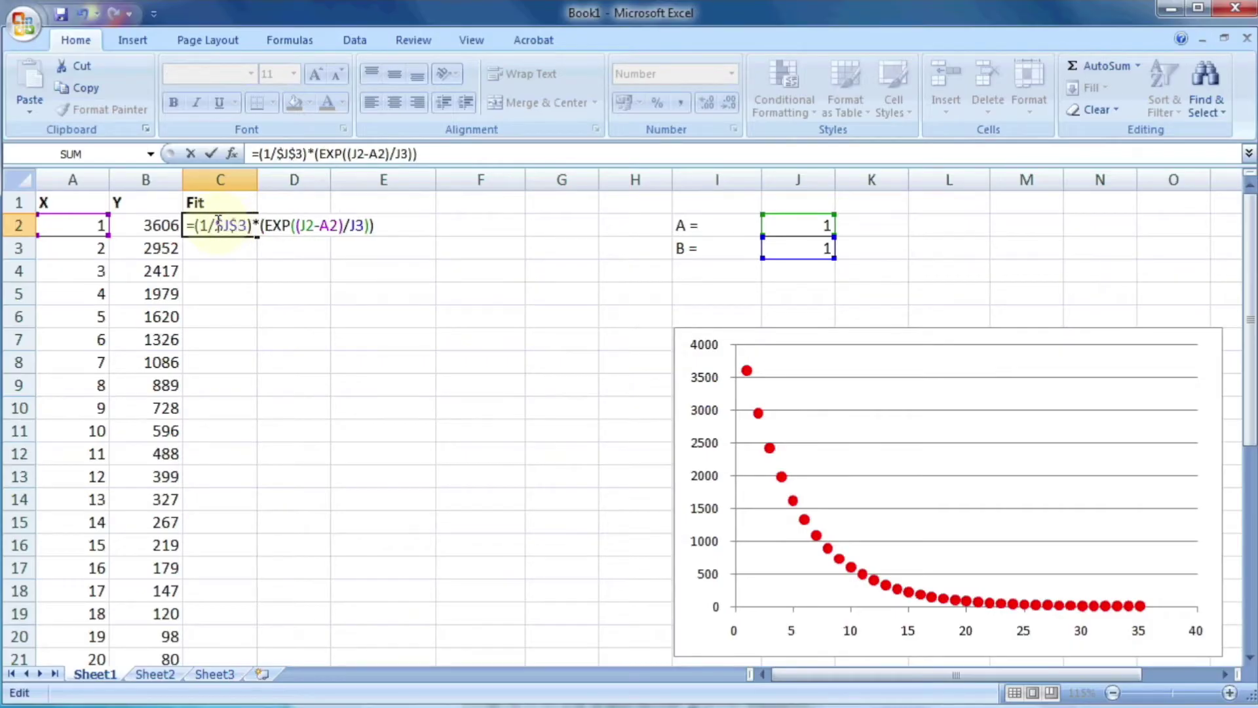
key(Right)
key(Right)
key(Right)
key(Right)
key(Right)
key(Right)
key(Right)
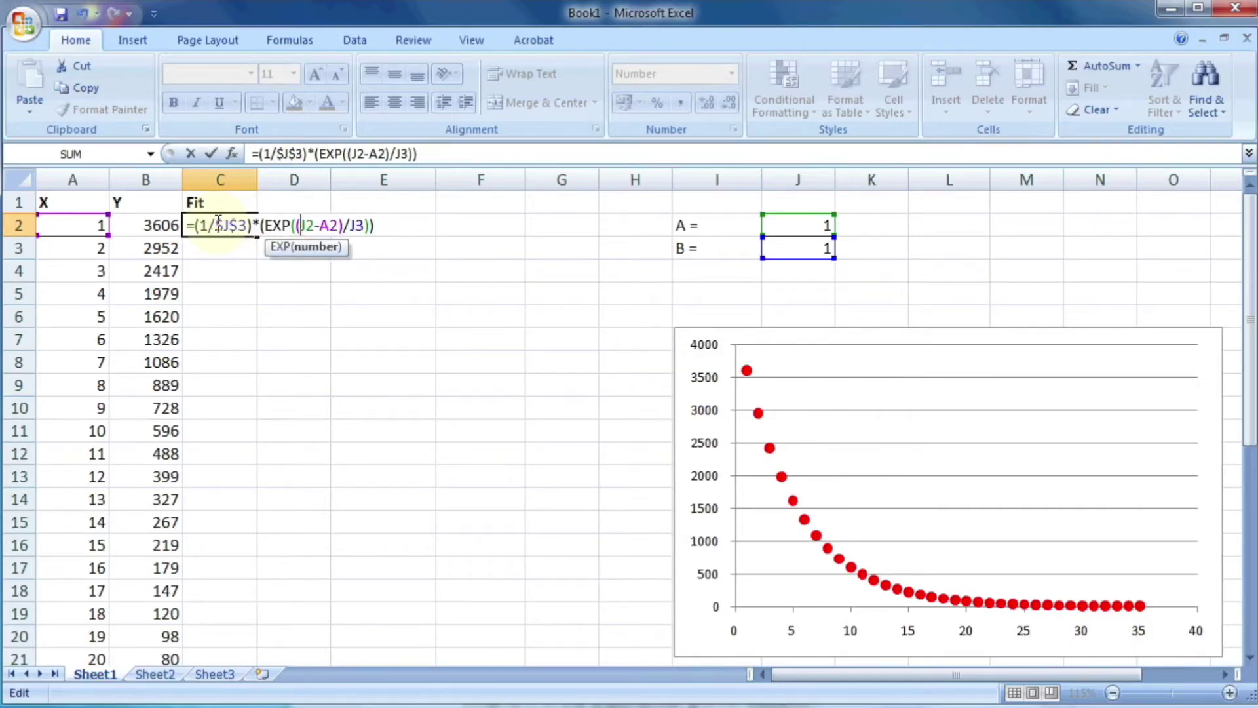
text($)
key(Right)
text($)
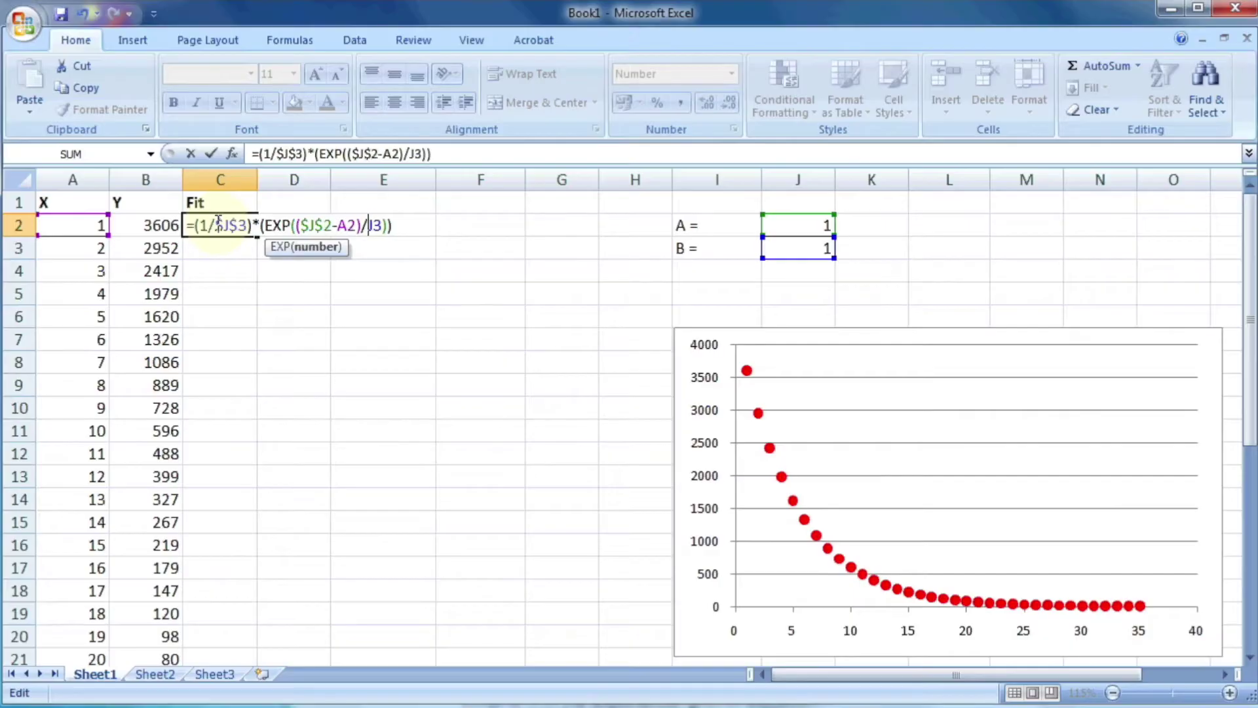
text($)
text($J$)
key(Return)
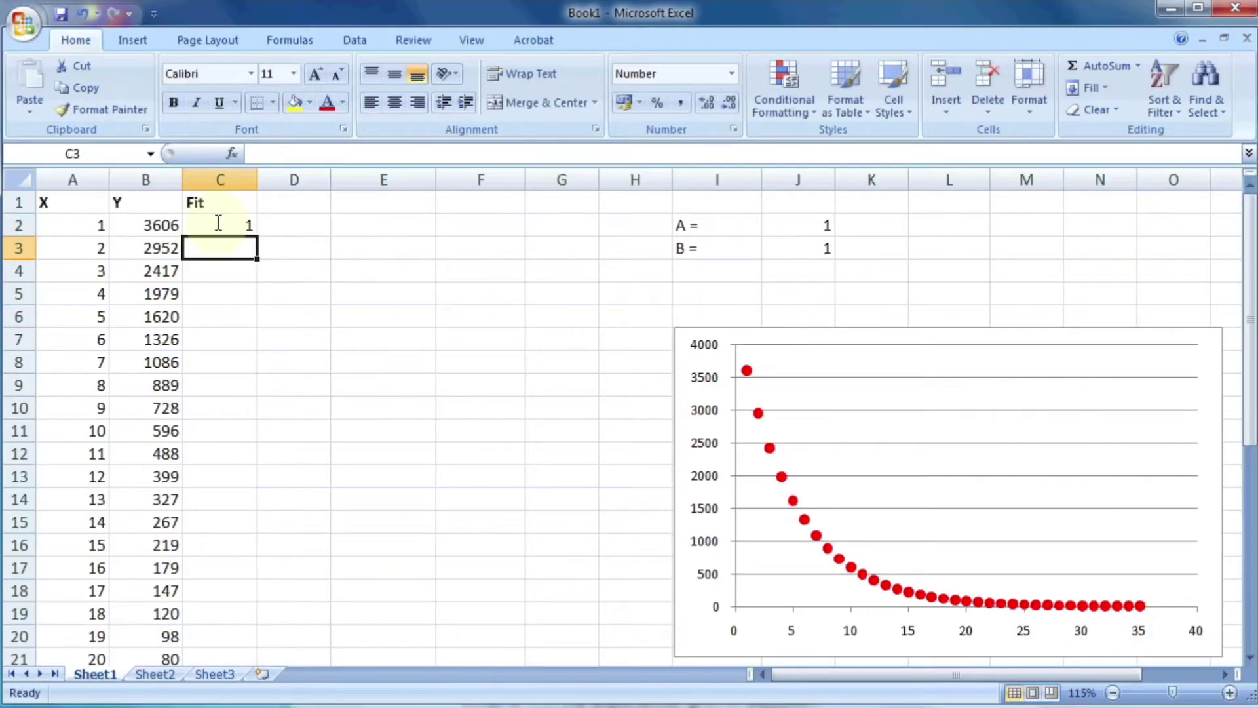
click(218, 223)
Fill the Fit formula down to C36 and add a chart series named from C1.
double_click(256, 236)
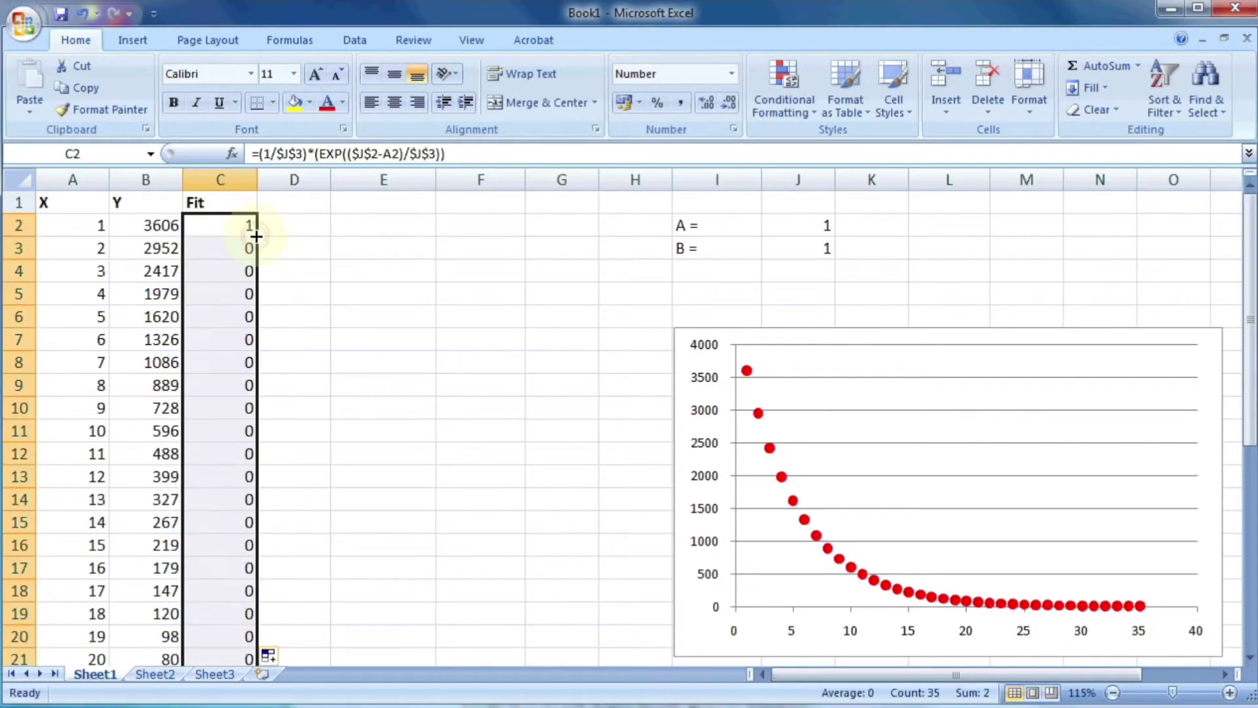
click(941, 331)
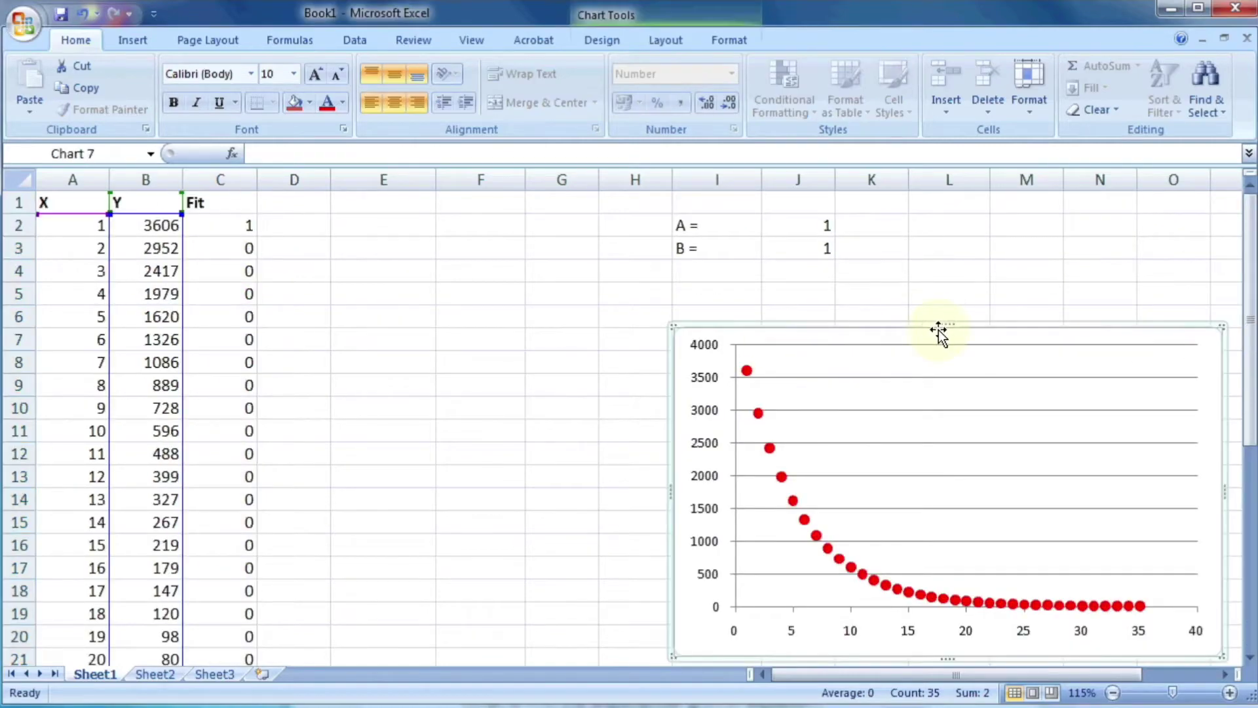
click(601, 40)
click(220, 91)
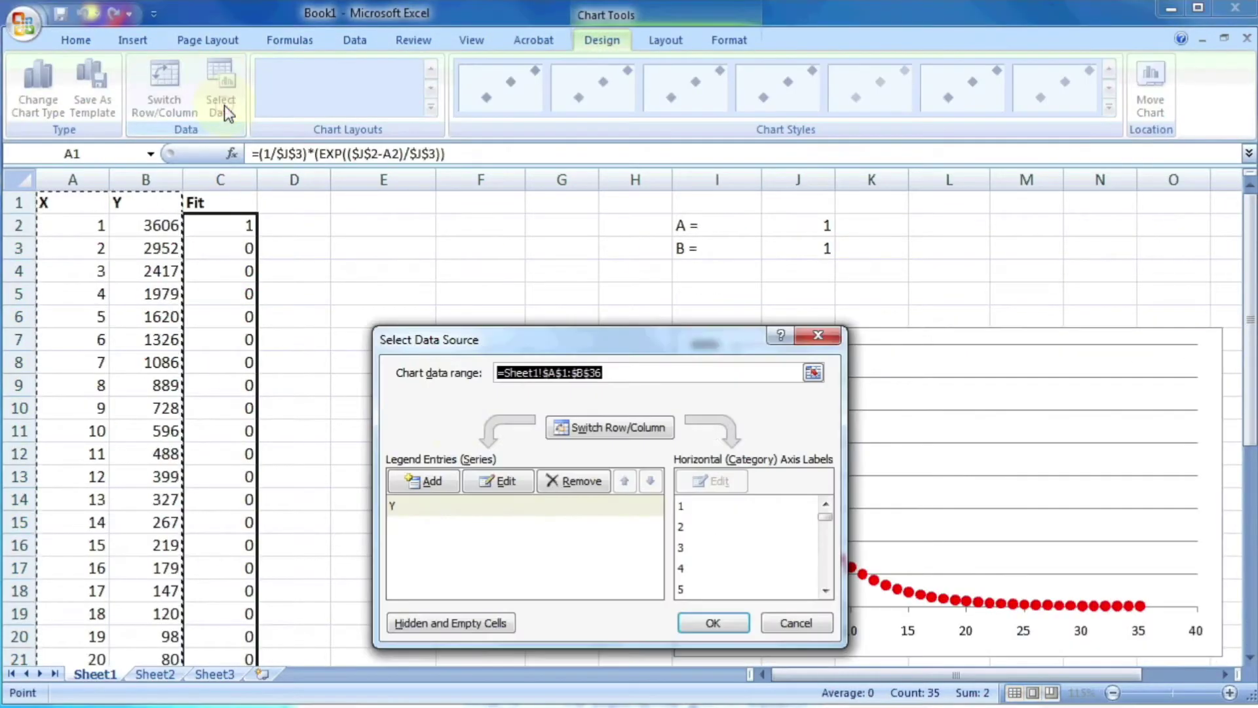
click(432, 481)
click(222, 210)
Set the Fit series to X values A2:A36 and Y values C2:C36.
click(603, 491)
drag(62, 219, 78, 595)
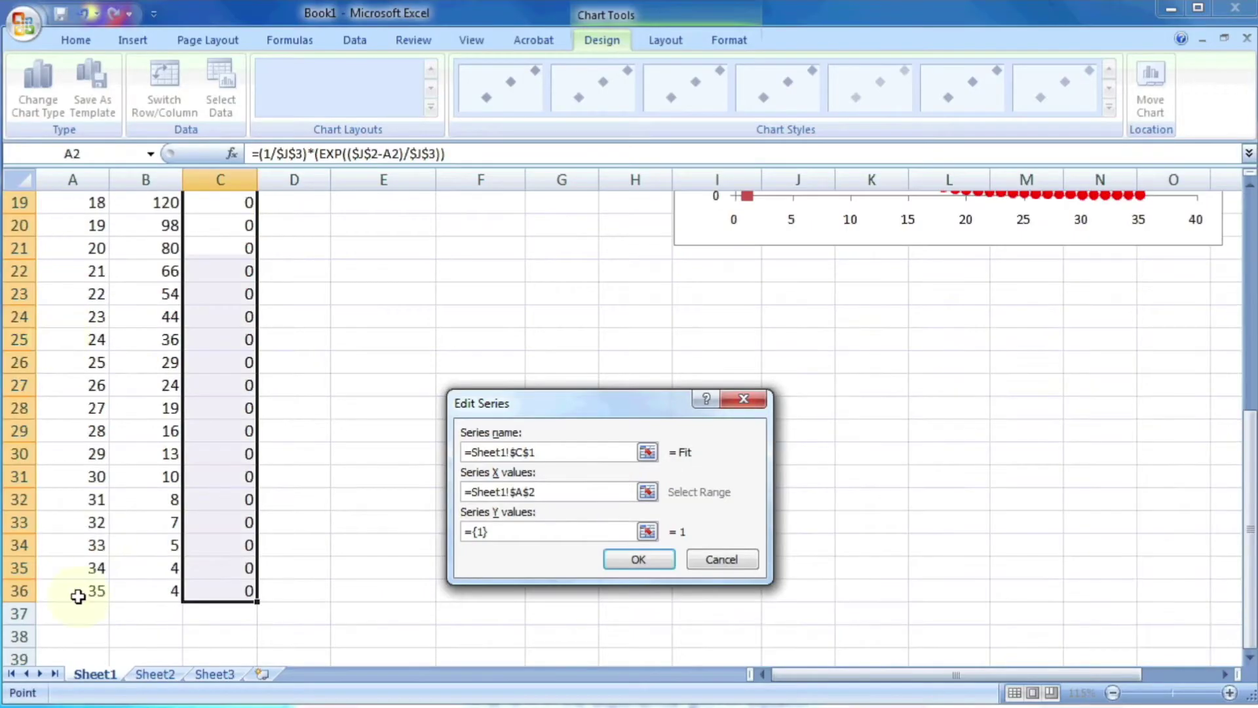
click(648, 532)
click(219, 594)
scroll(218, 594, up, 6)
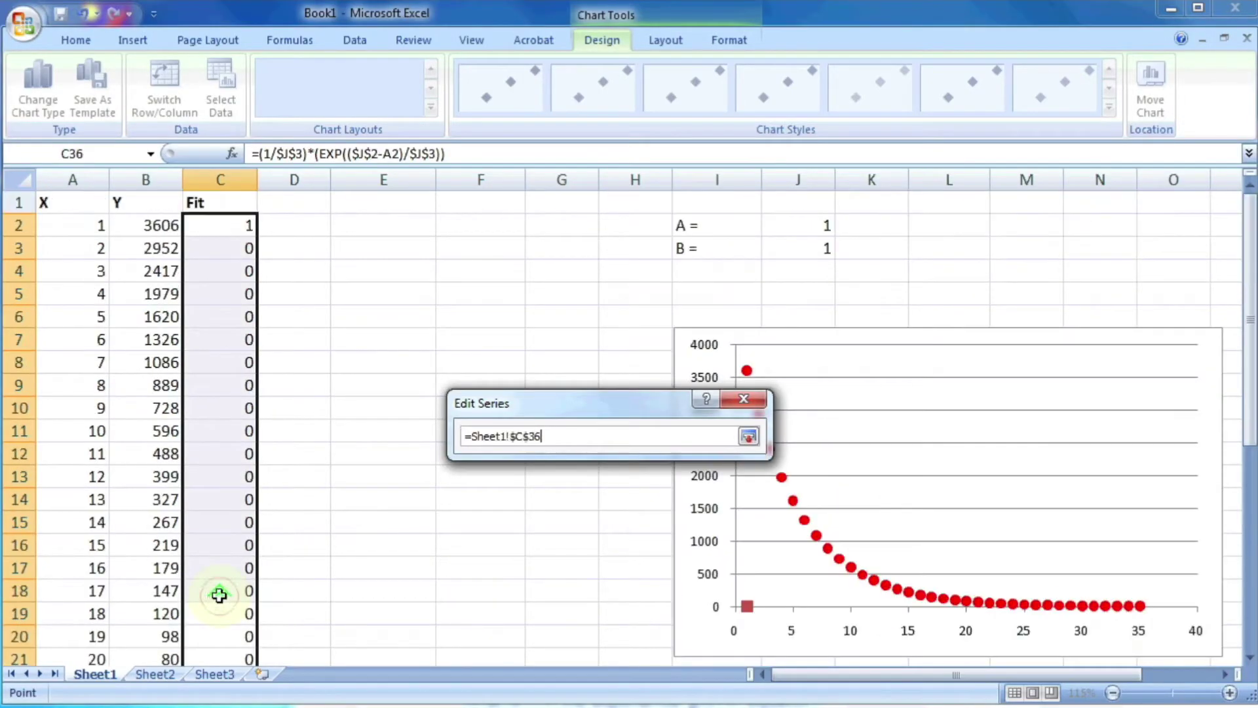
shift+click(226, 224)
click(748, 436)
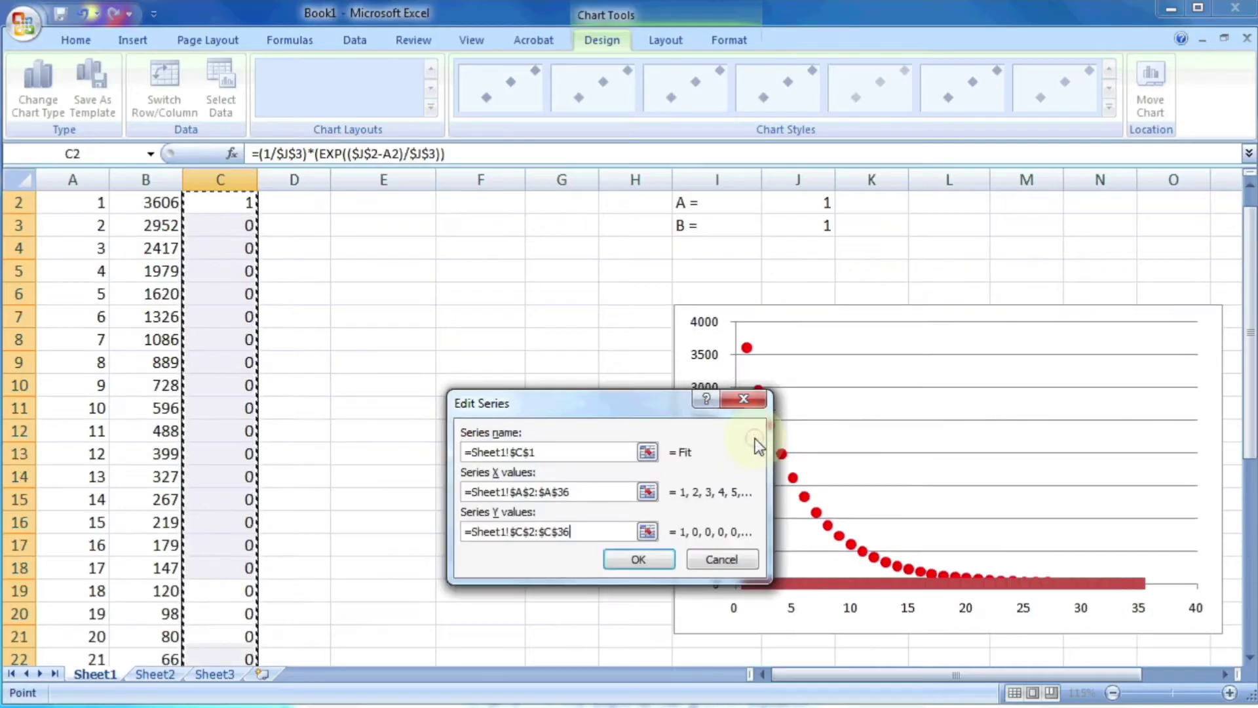
click(647, 556)
click(705, 616)
Open Format Data Series for the flat Fit series.
click(838, 582)
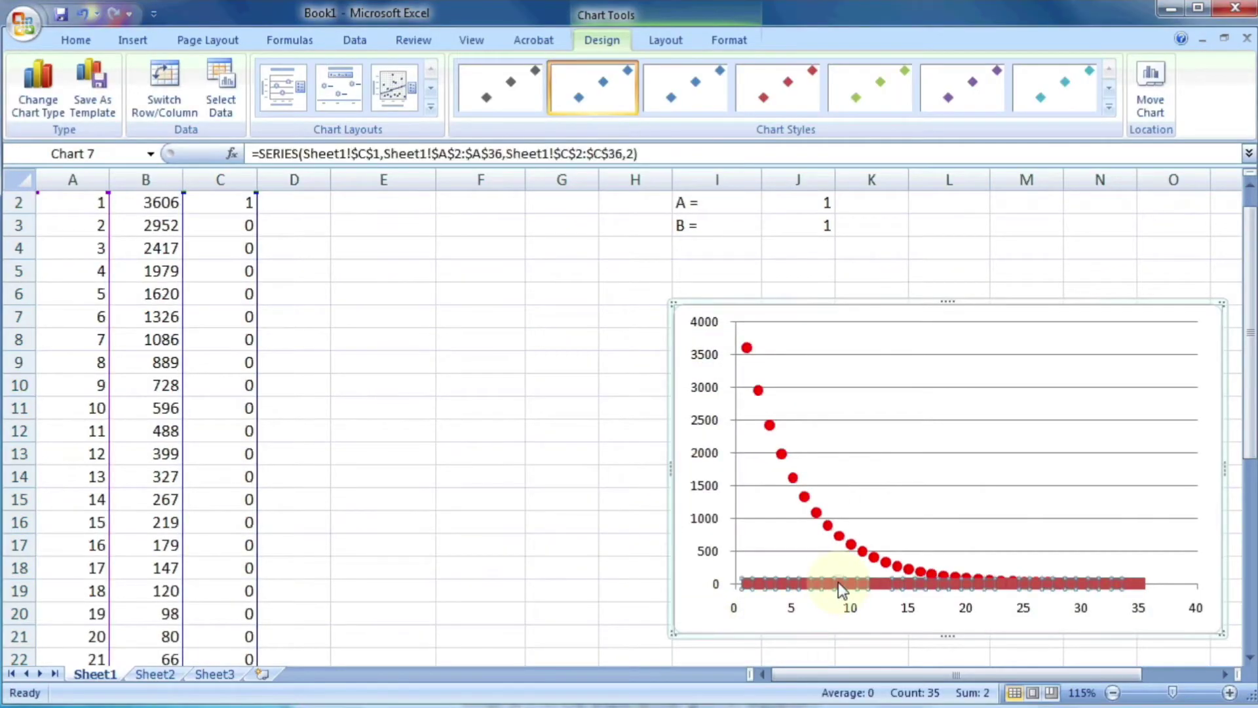
right_click(838, 581)
click(872, 702)
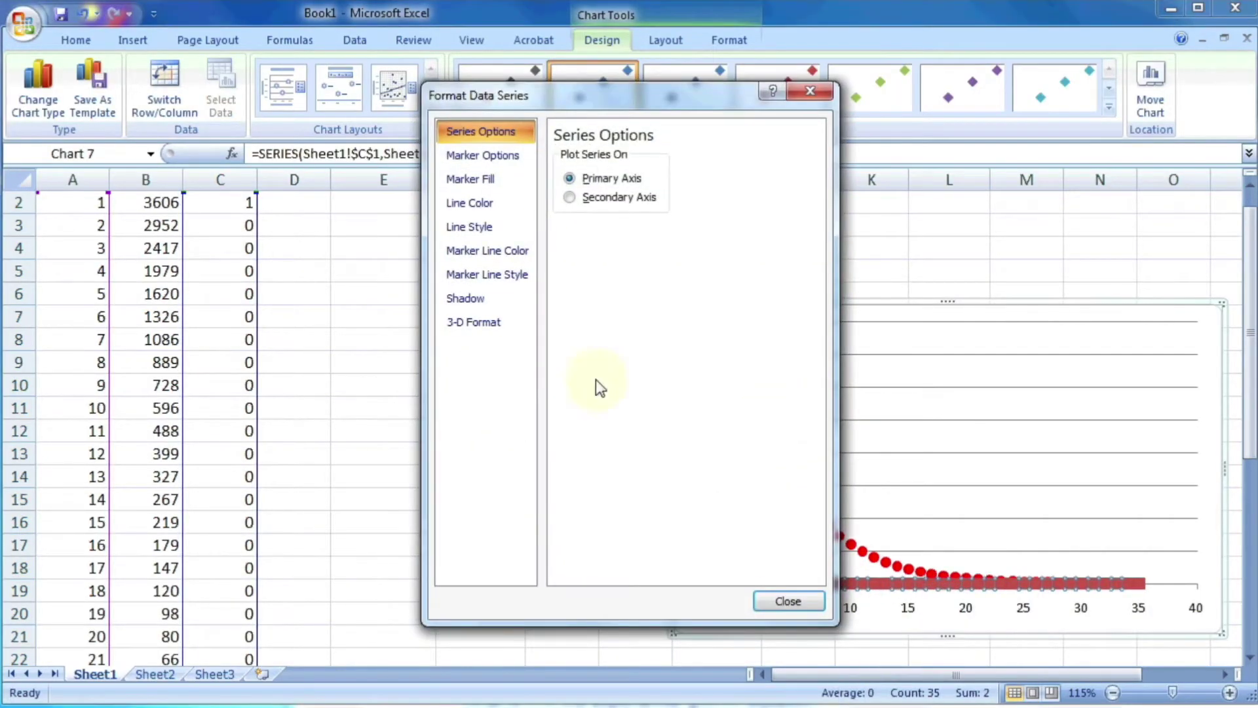
Format the Fit series with no markers, no marker fill, and a solid line.
click(467, 156)
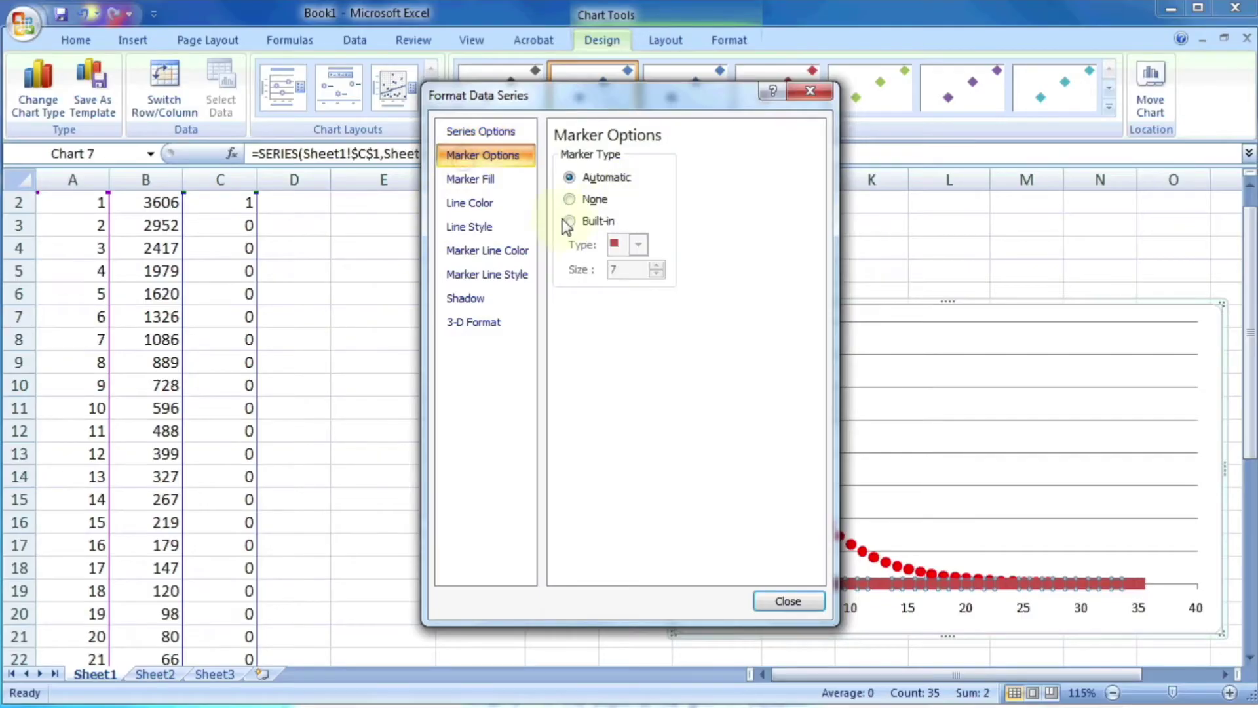
click(569, 198)
click(470, 178)
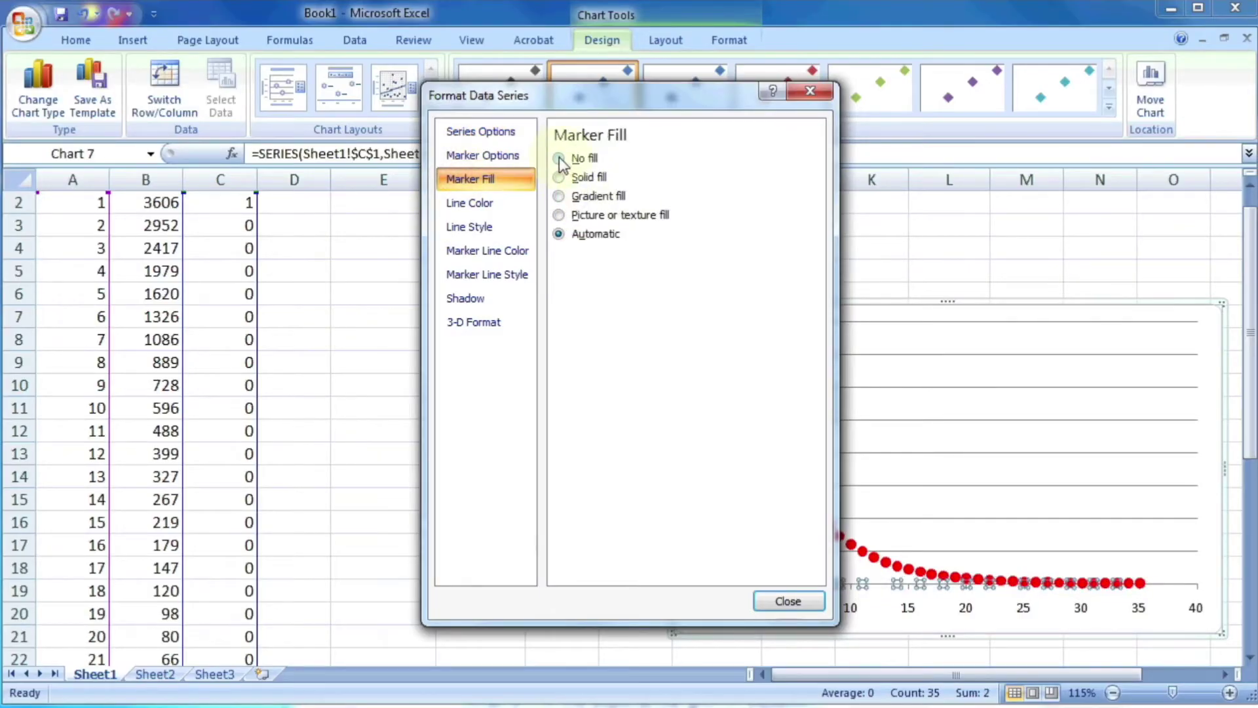
click(559, 158)
click(467, 206)
click(558, 177)
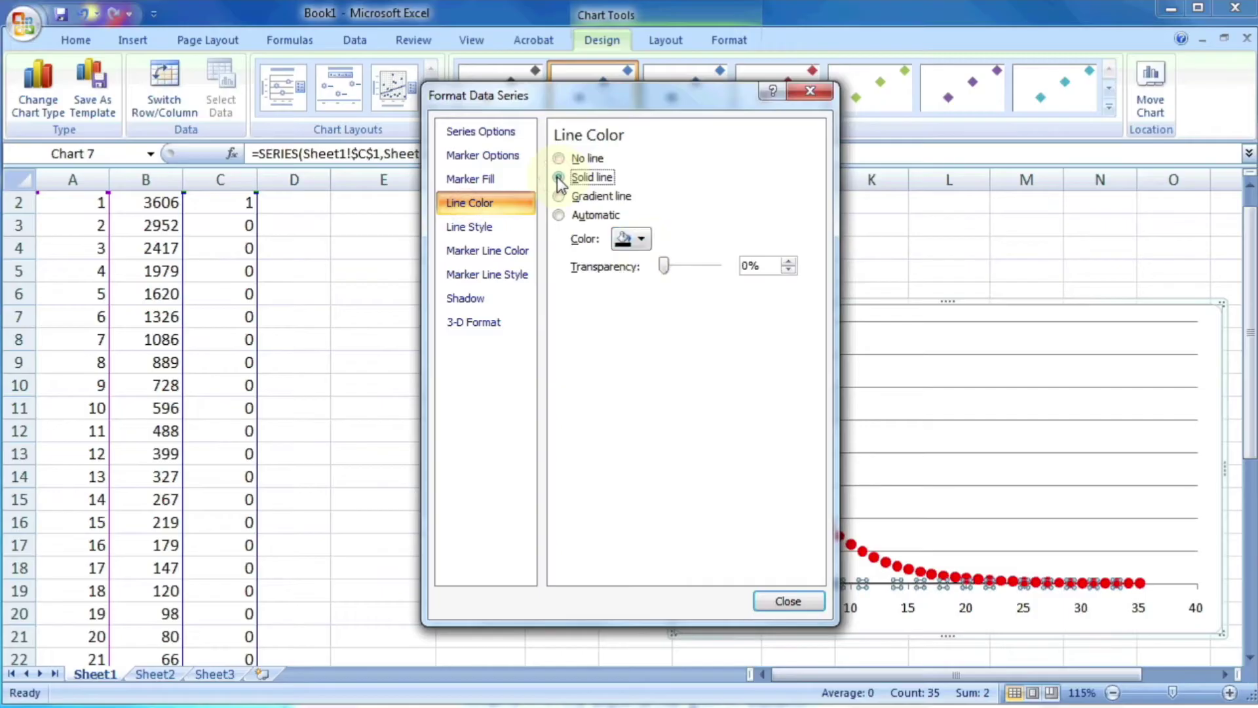
click(785, 602)
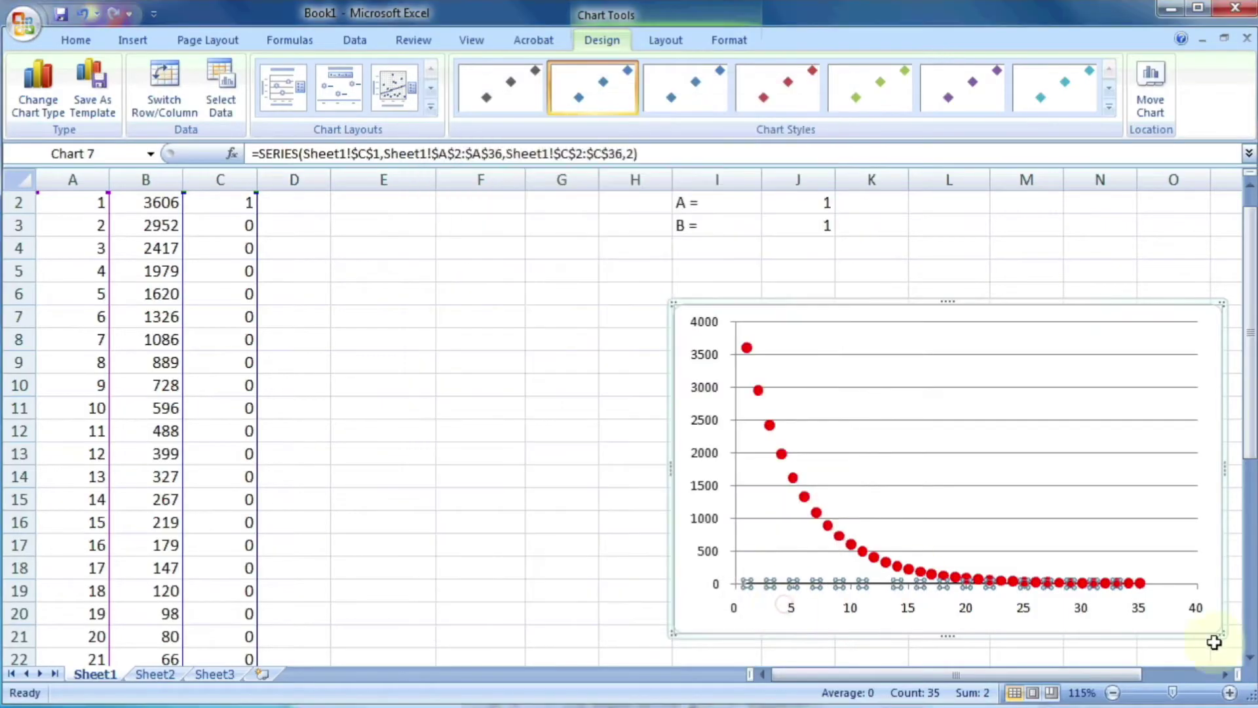
Set A to 10 and try B values 12, 1.5, then 1.1.
click(810, 204)
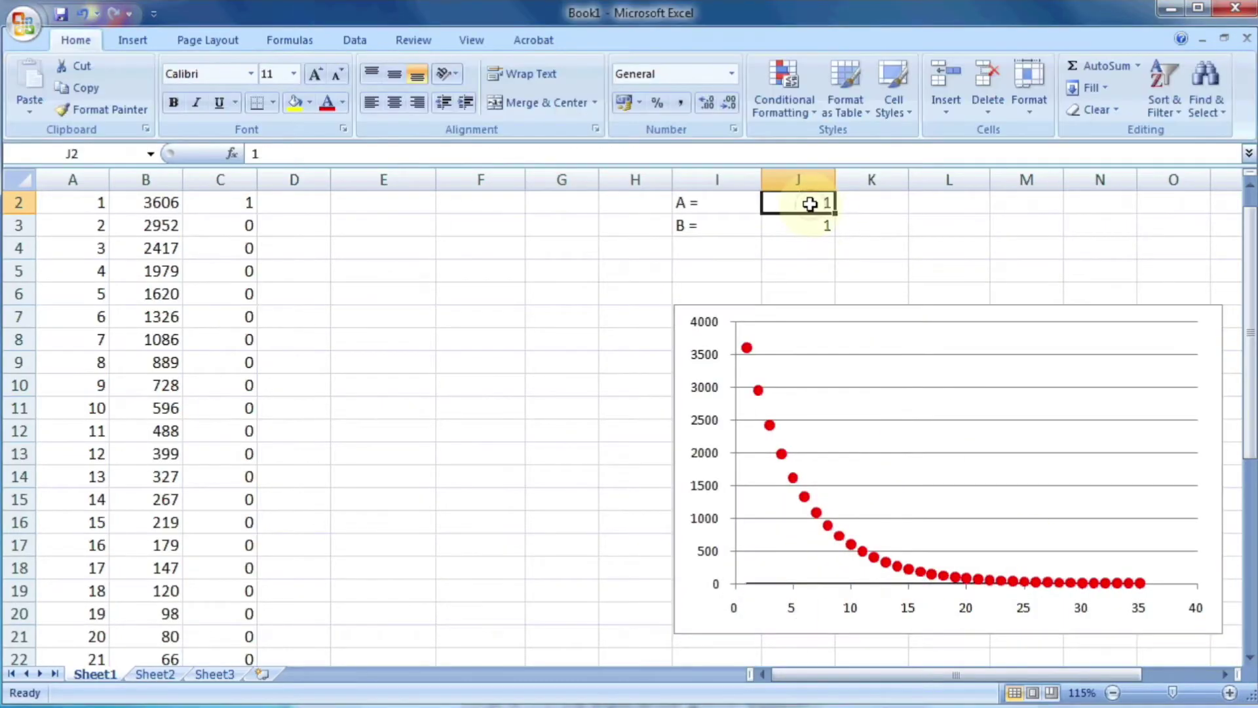
text(10)
key(Return)
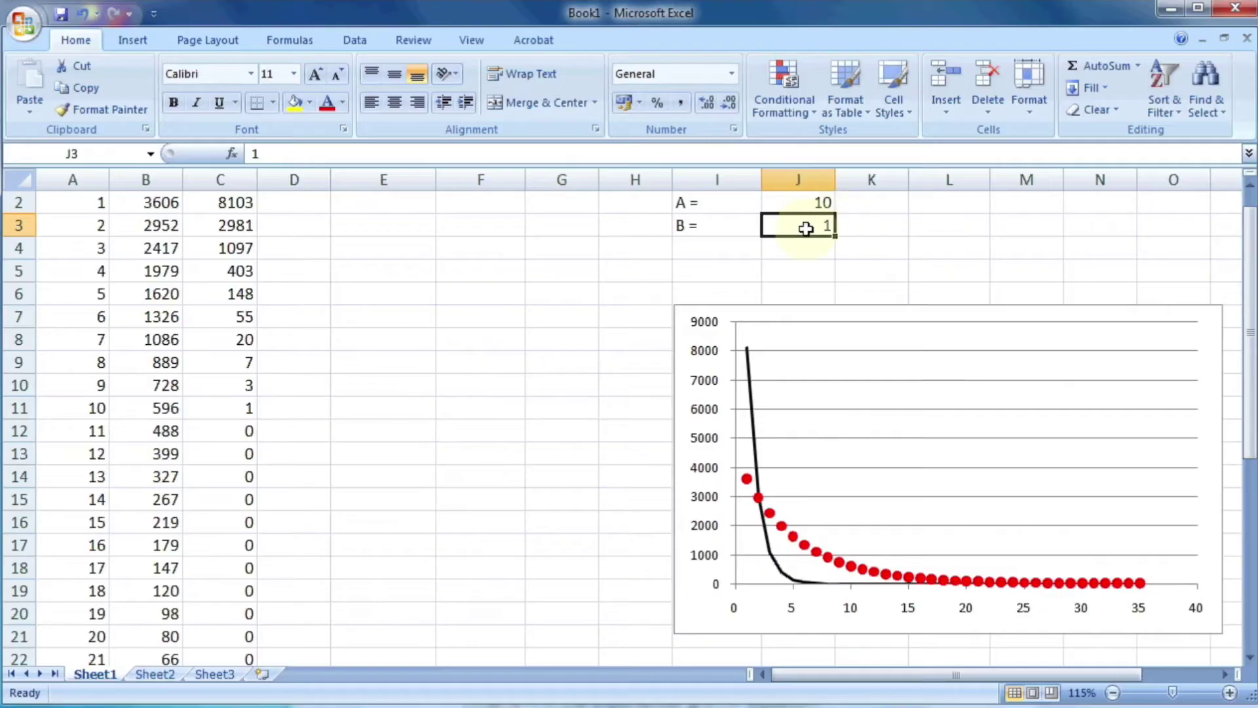
text(1)
text(2)
key(Return)
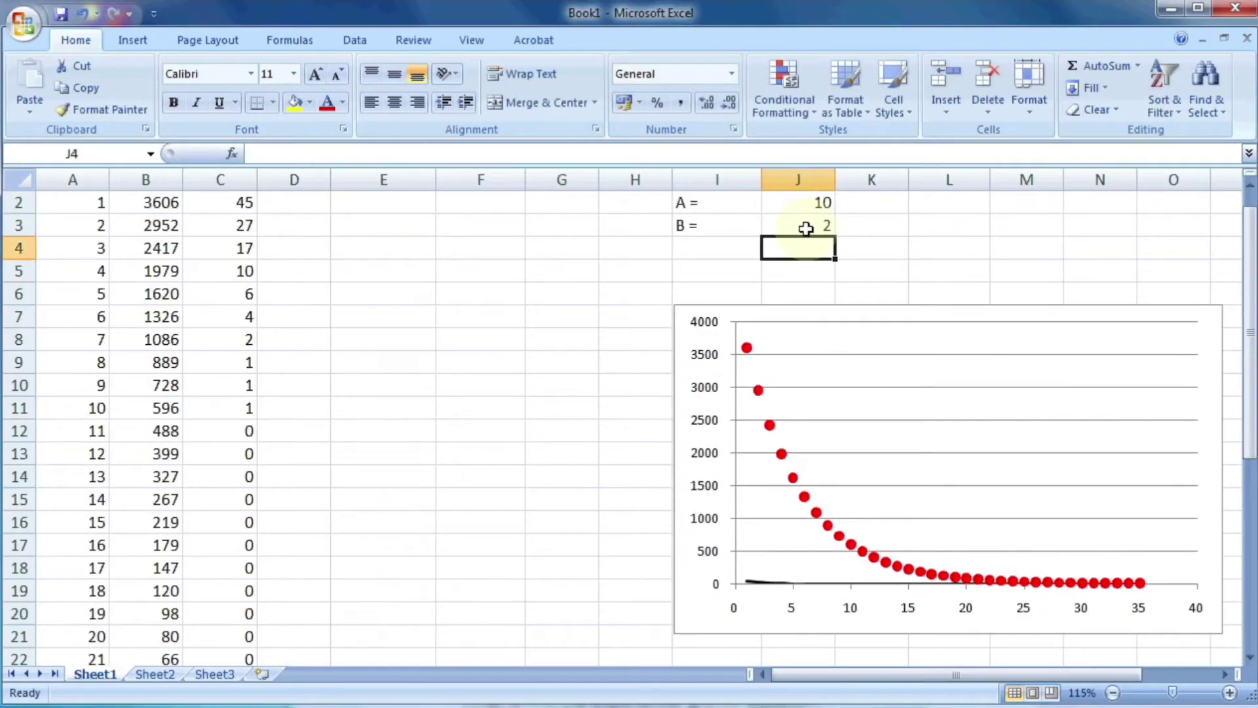
click(806, 228)
text(1.5)
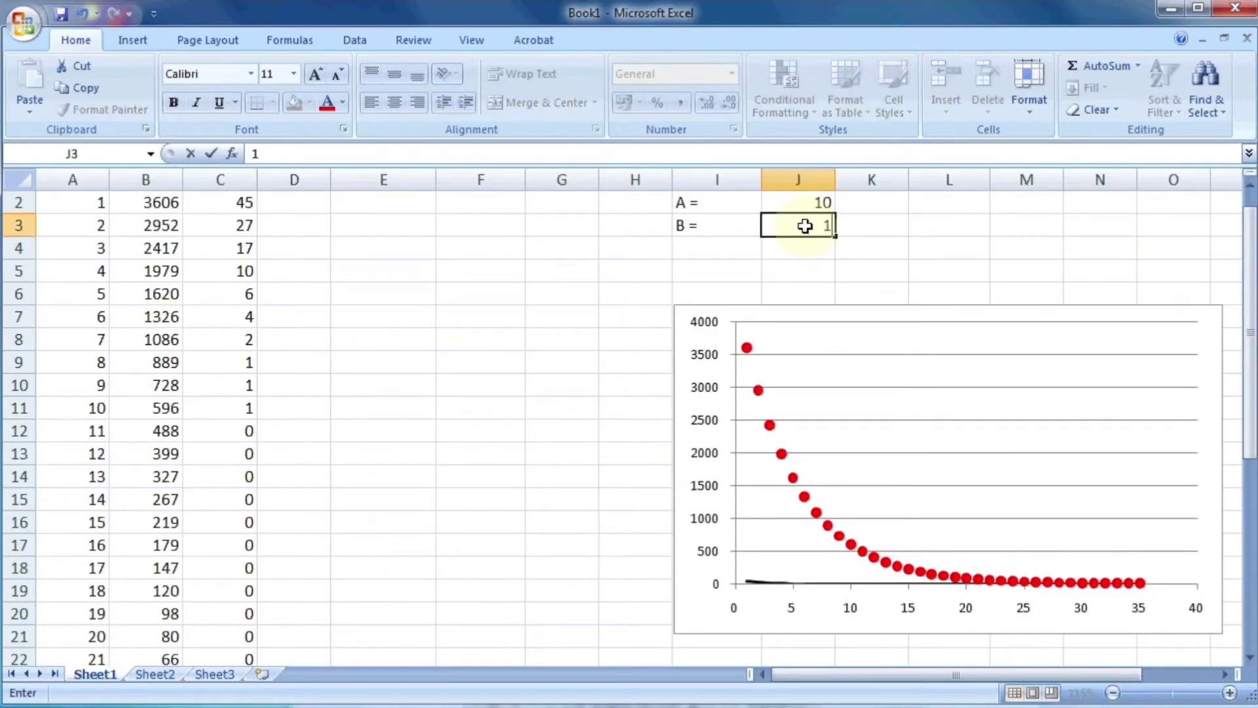
key(Return)
click(802, 225)
text(1.1)
key(Return)
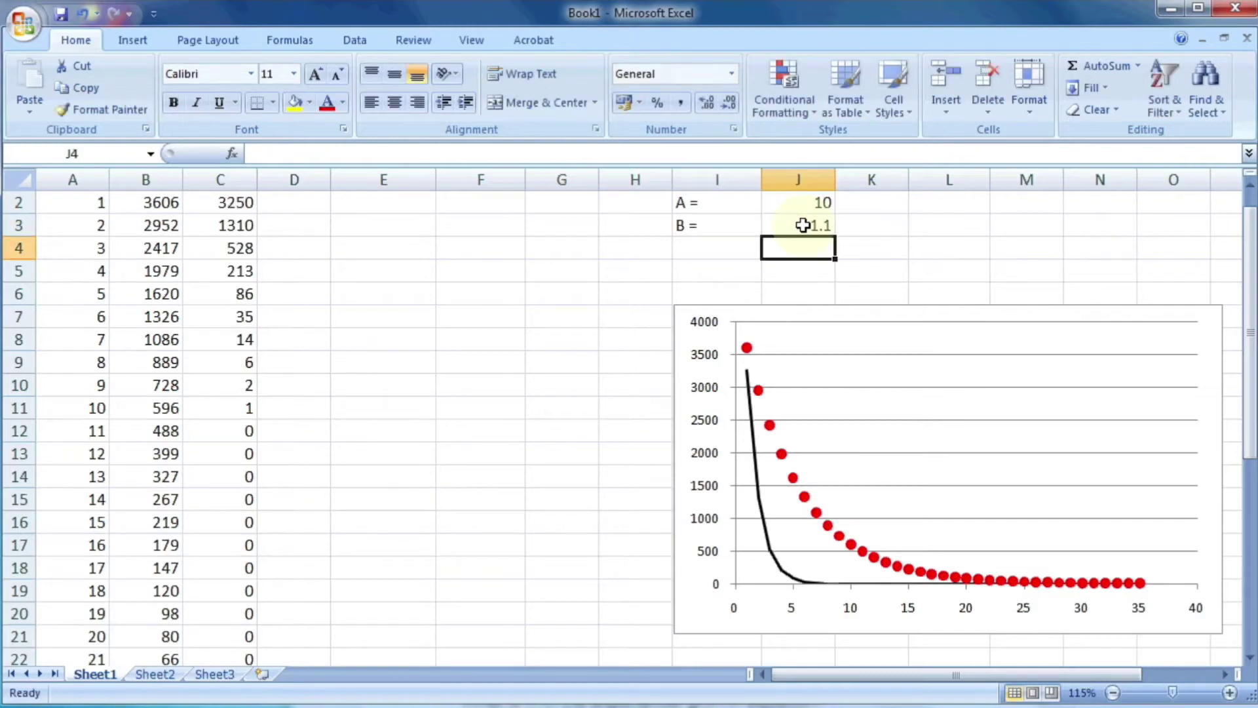
scroll(331, 323, up, 1)
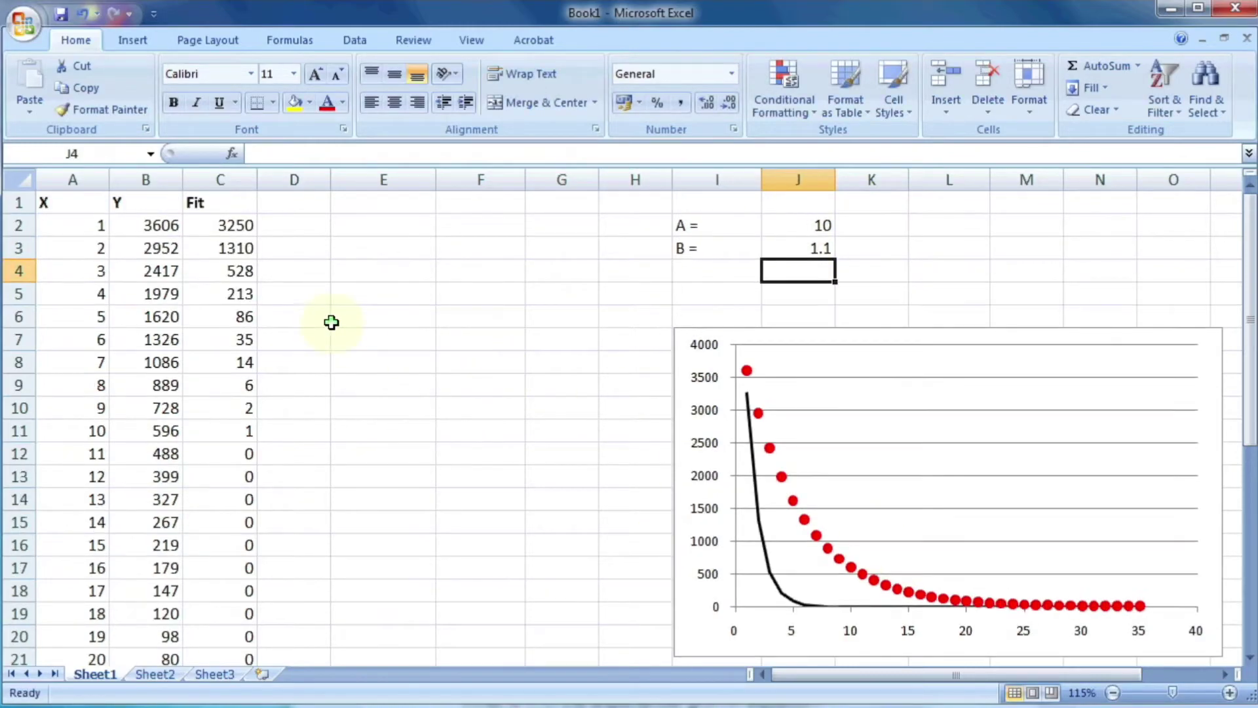
Head D1 'chi sq' and enter =(B2-C2)^2 in D2.
click(298, 206)
text(chi sq)
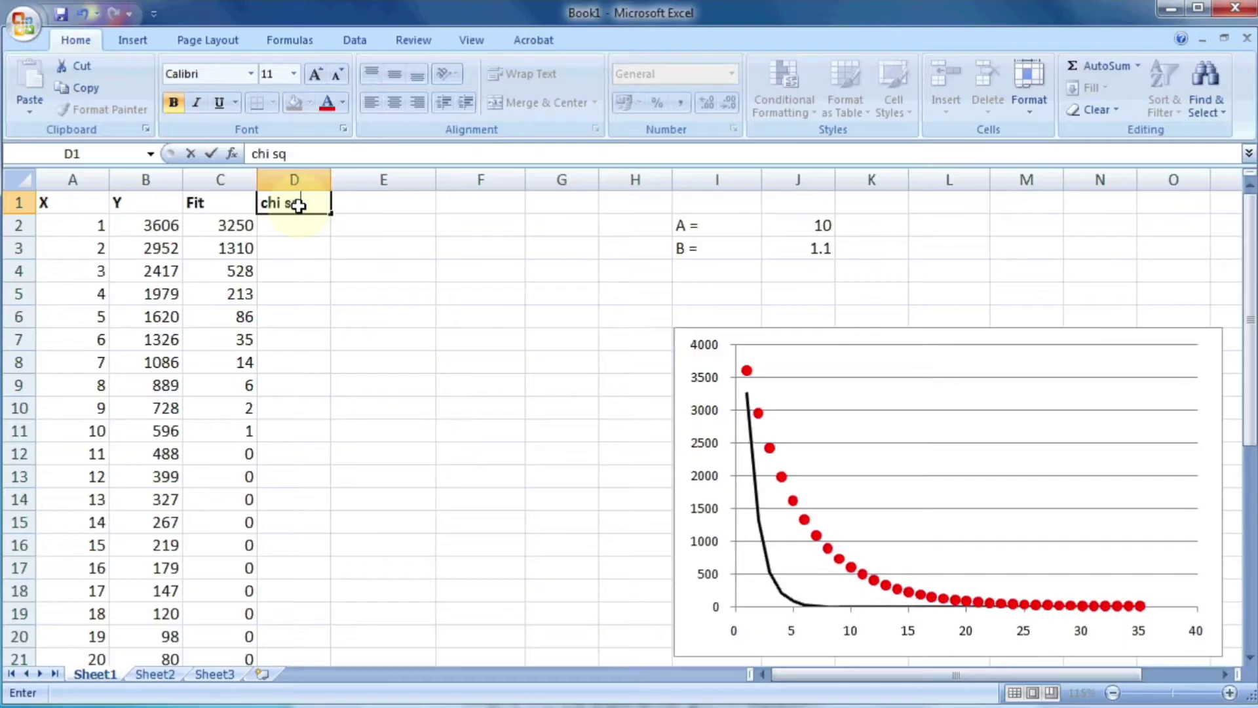
key(Return)
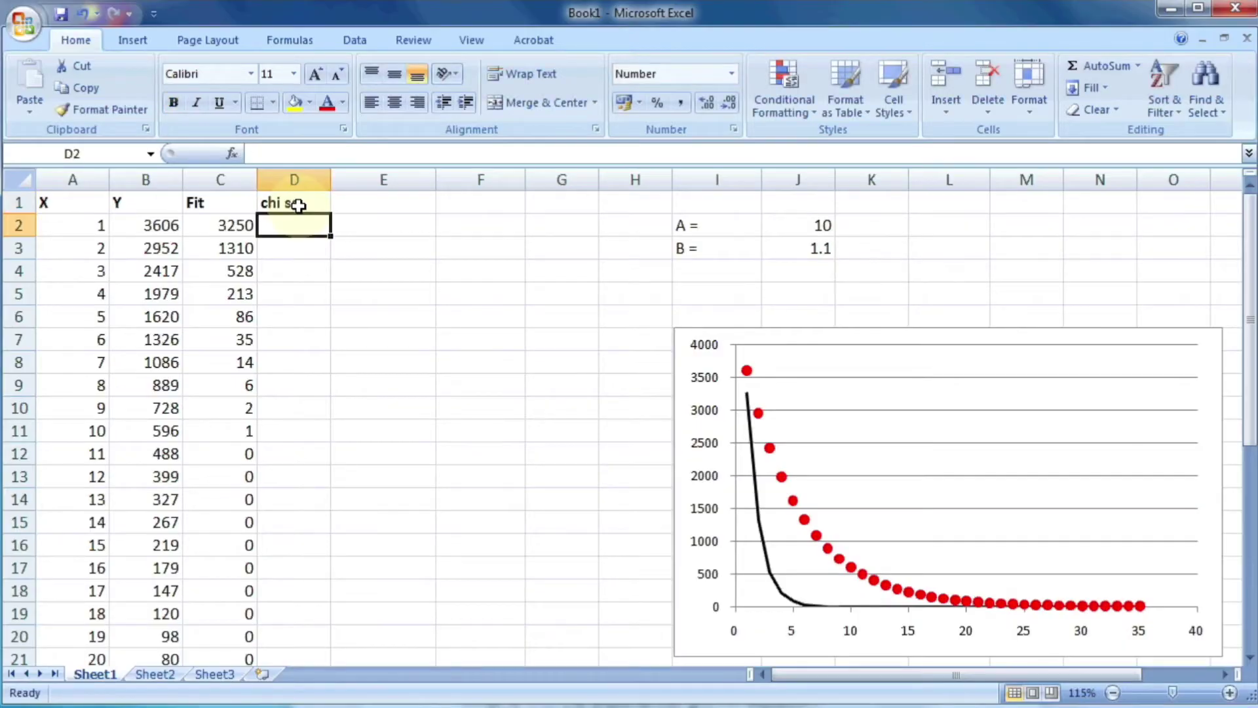
text(=()
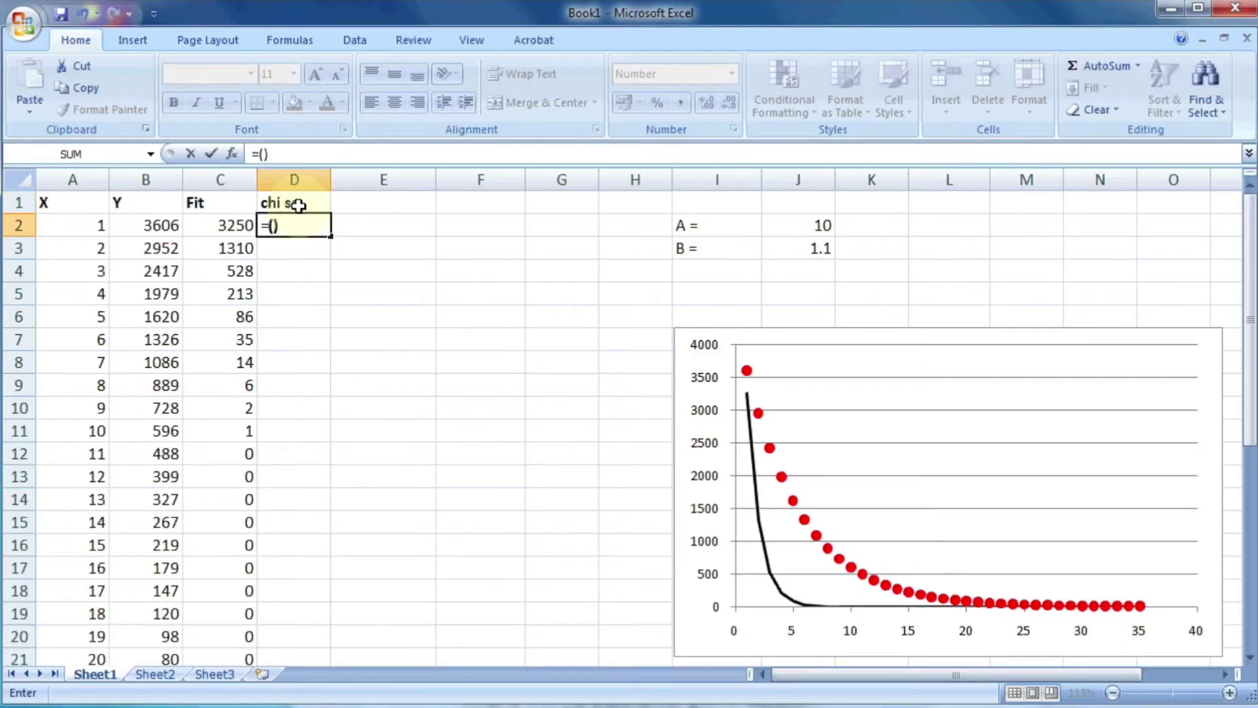
click(261, 154)
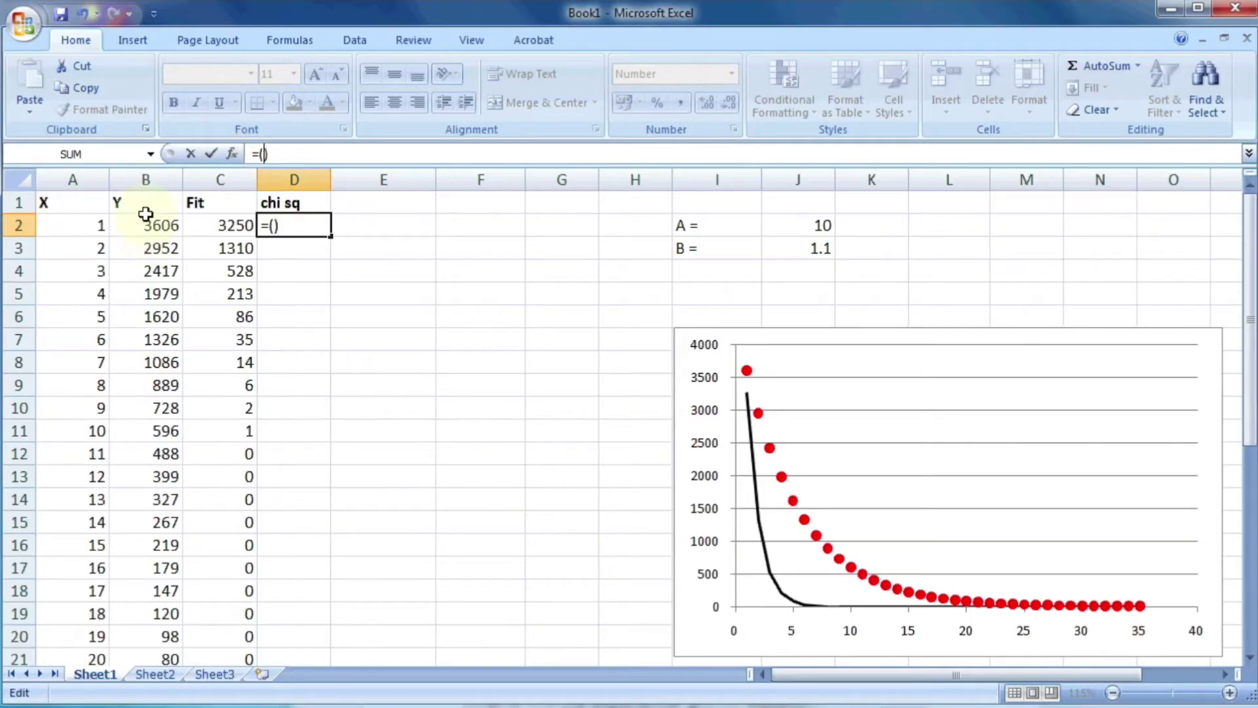
click(144, 225)
text(-)
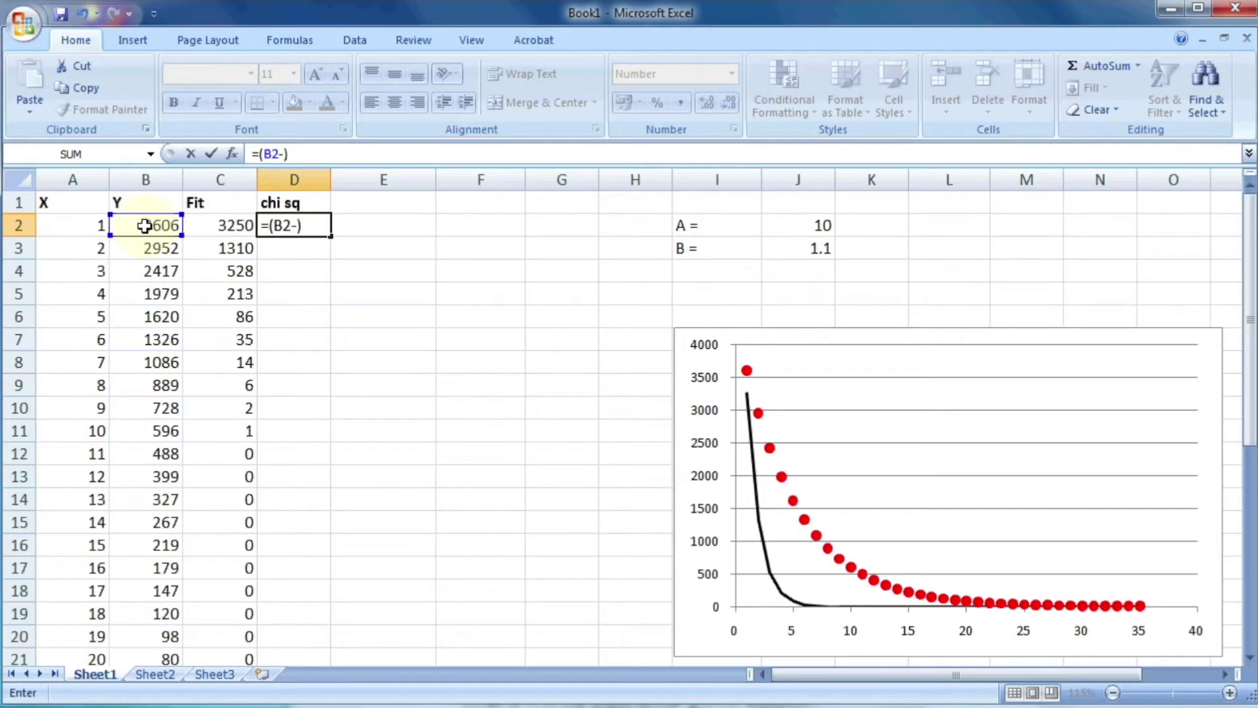
click(218, 226)
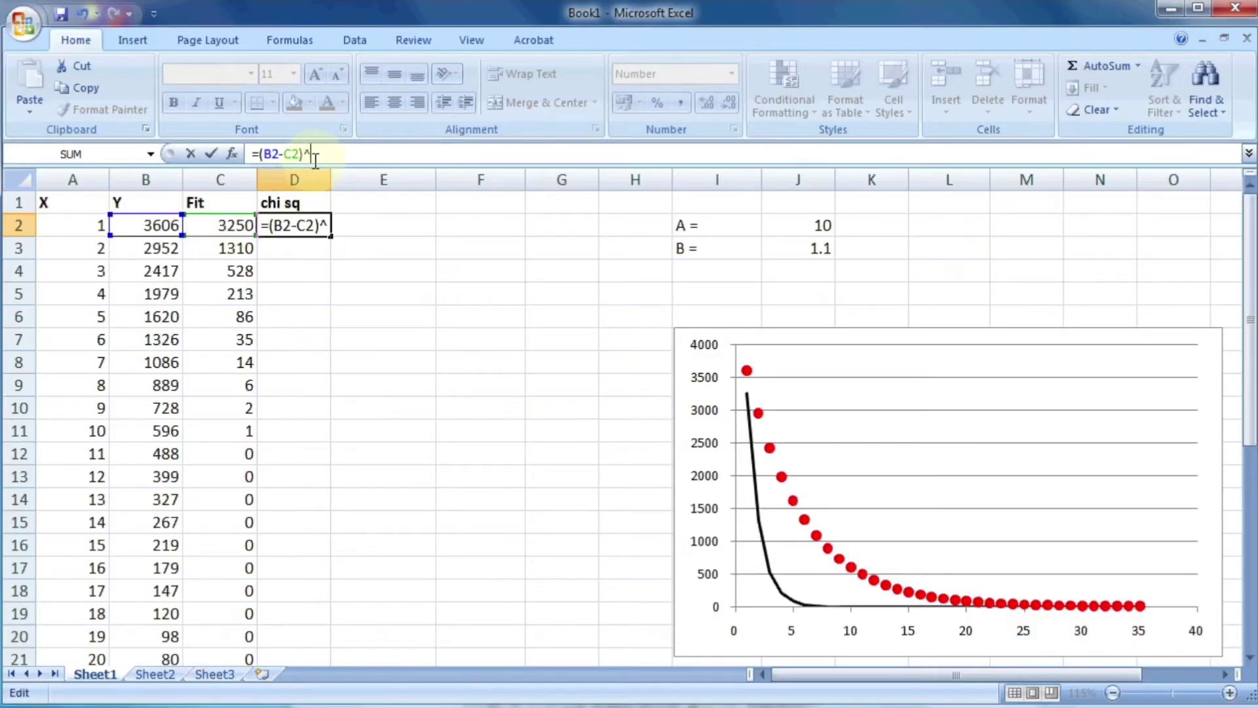
key(Return)
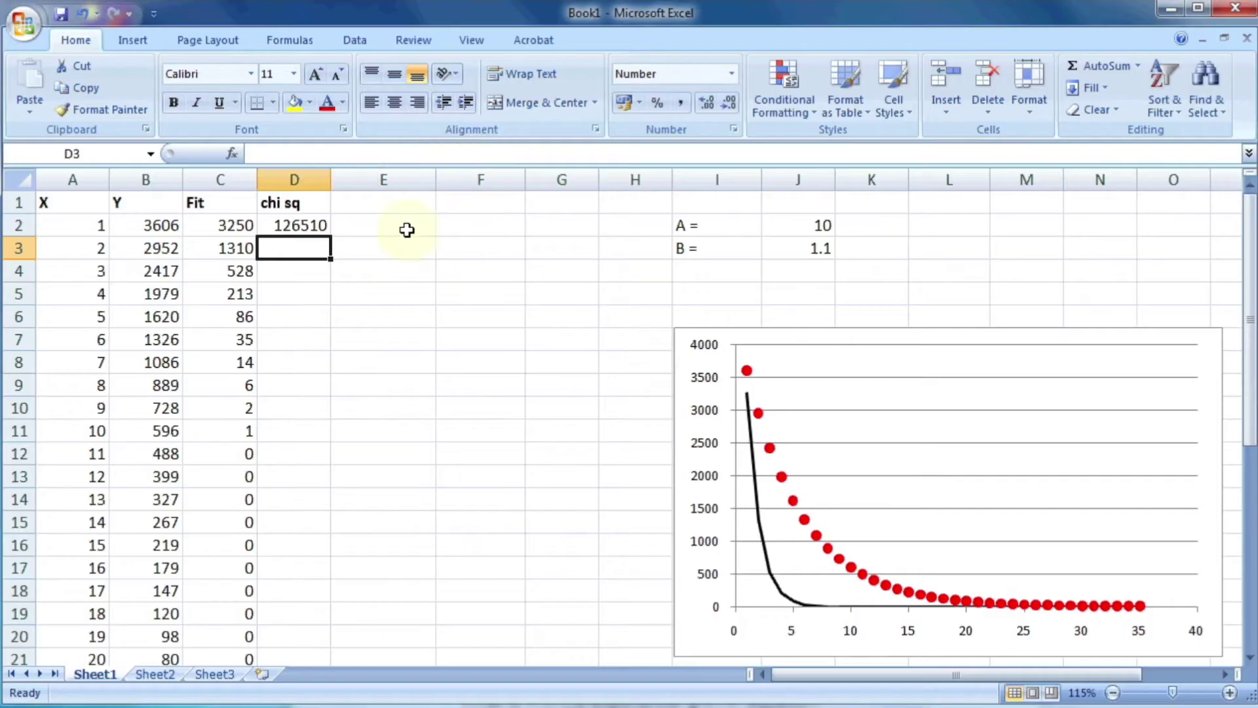
Copy the chi sq formula down to D36.
click(288, 220)
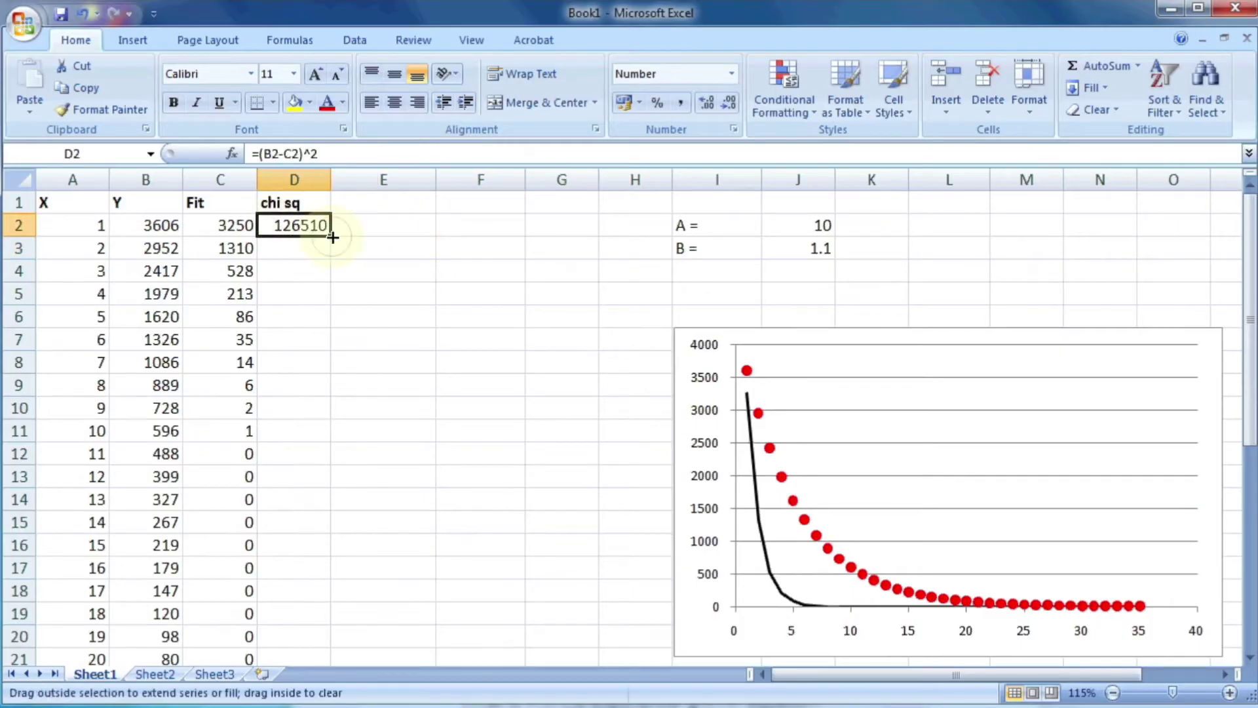
double_click(330, 236)
scroll(479, 339, down, 7)
scroll(478, 339, up, 7)
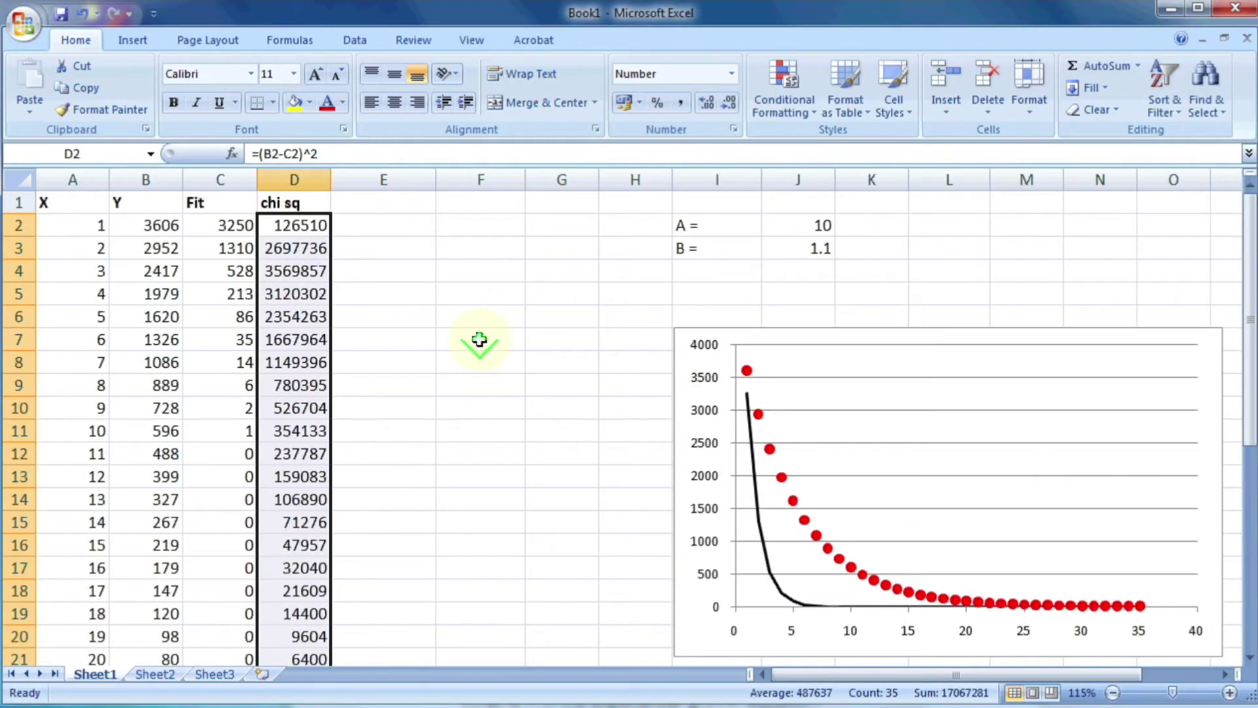
click(751, 283)
click(737, 266)
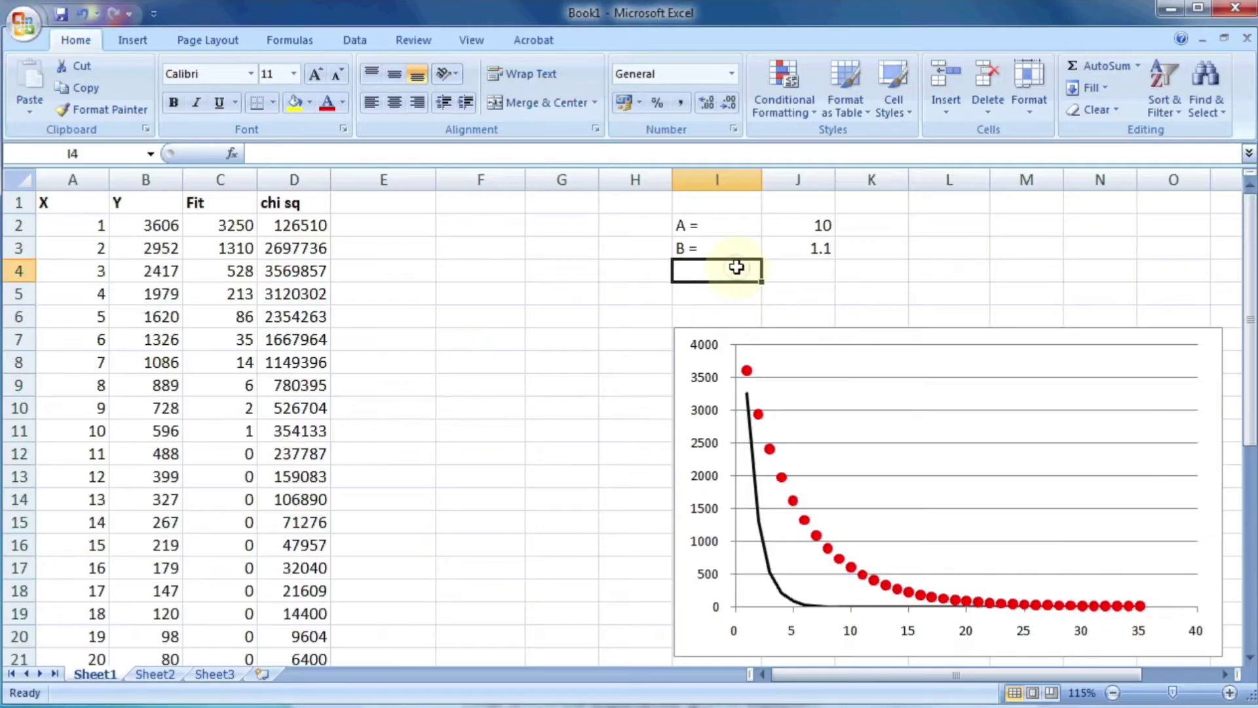
Label I4 'sum chi sq' and total D2:D36 in J4 with =SUM(D2:D36).
text(c)
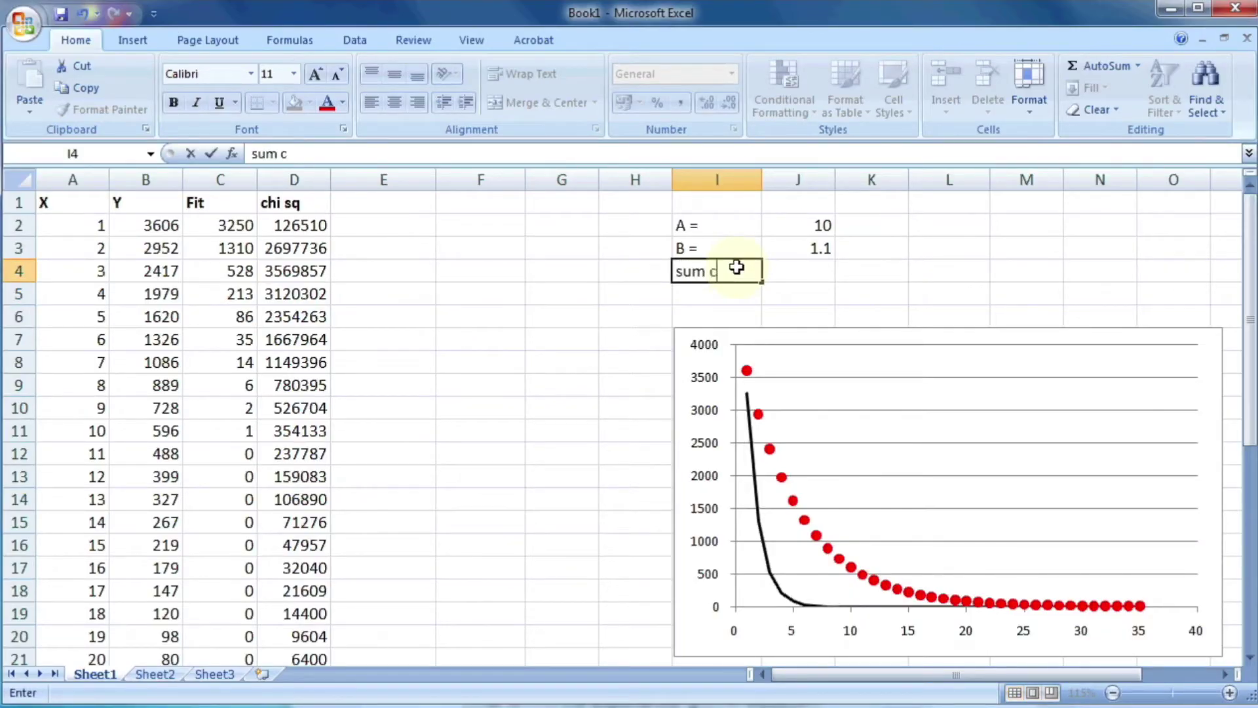
text(hi sq)
key(Return)
click(793, 271)
text(=sum()
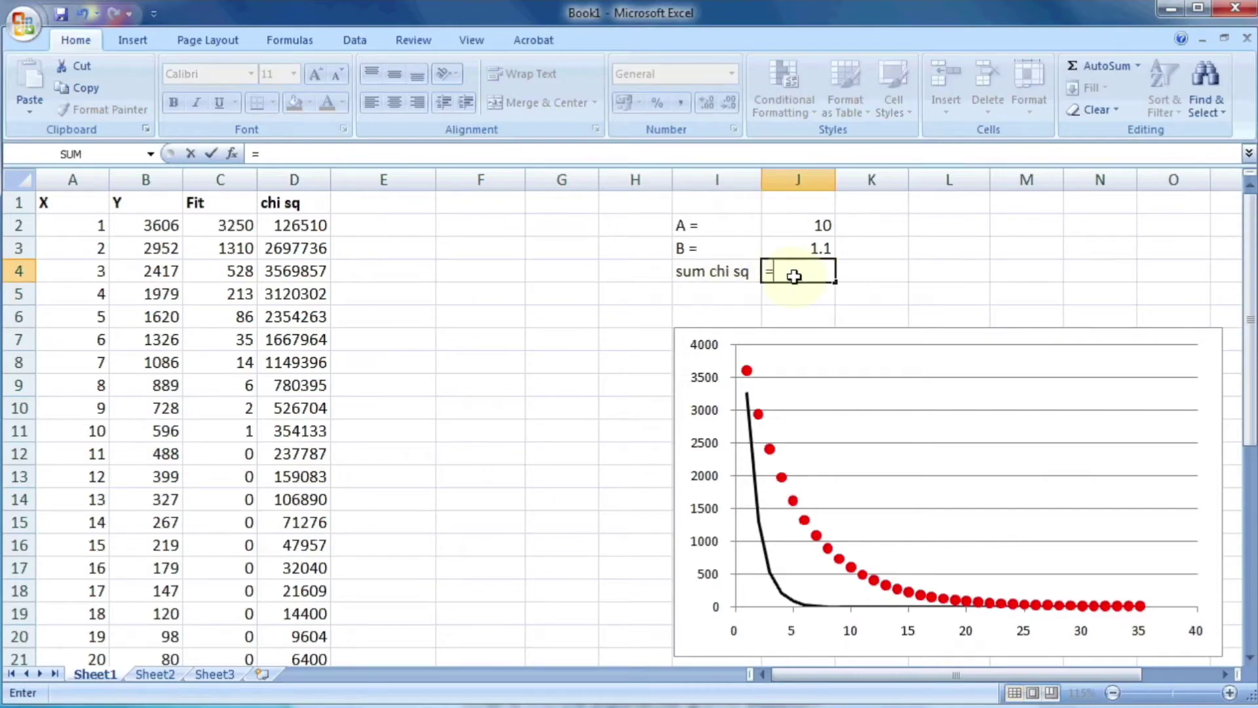
click(294, 225)
drag(283, 286, 295, 385)
scroll(494, 368, up, 9)
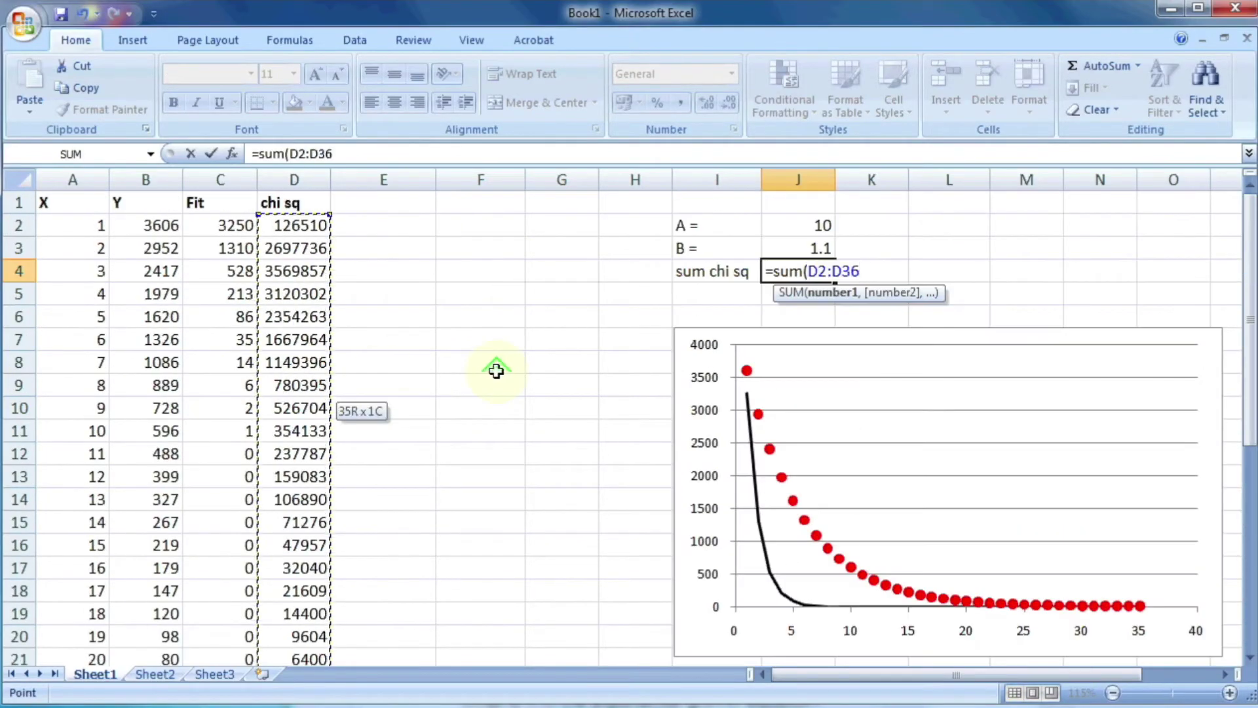
key(Return)
click(826, 271)
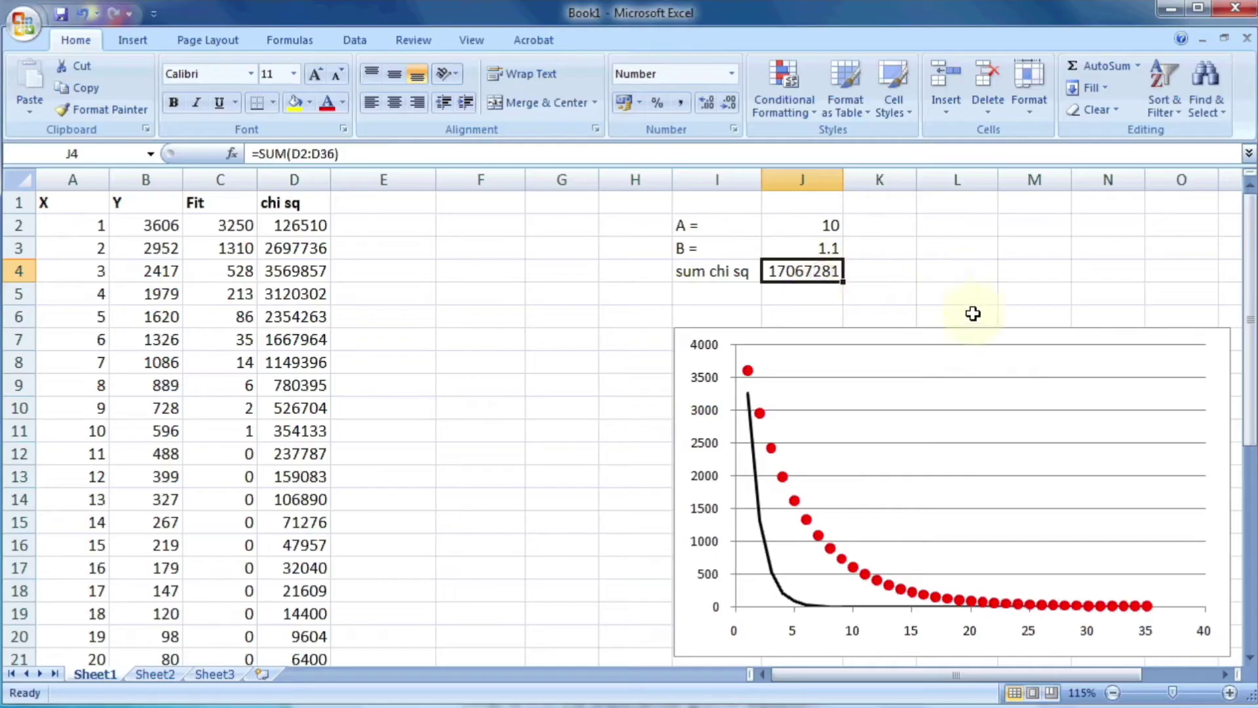
click(689, 265)
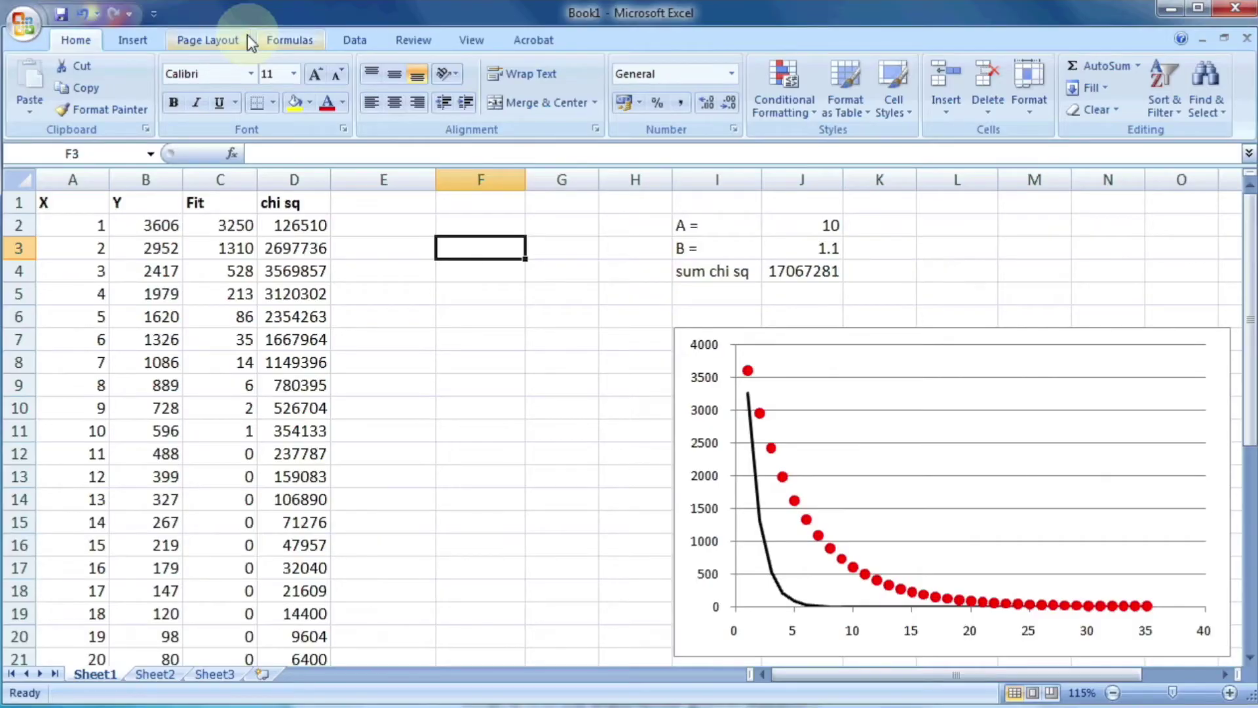
click(359, 39)
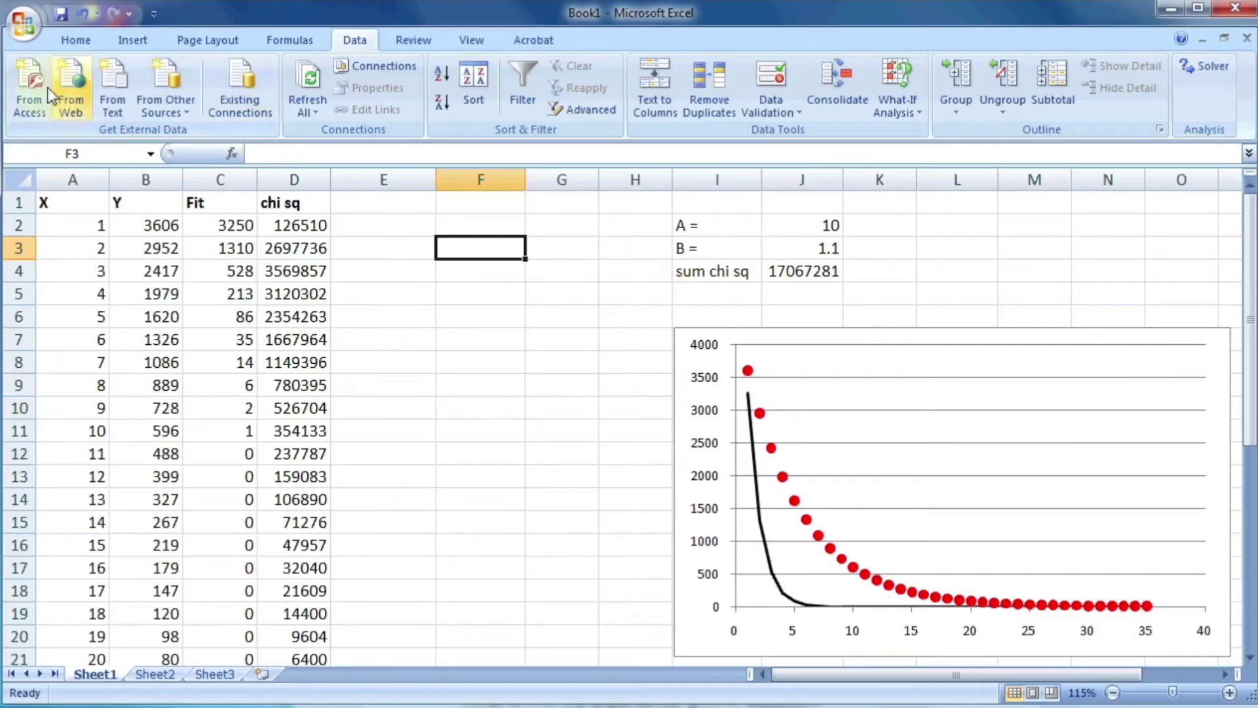
Enable the Solver Add-in through Excel Options, managing Excel Add-ins.
click(25, 23)
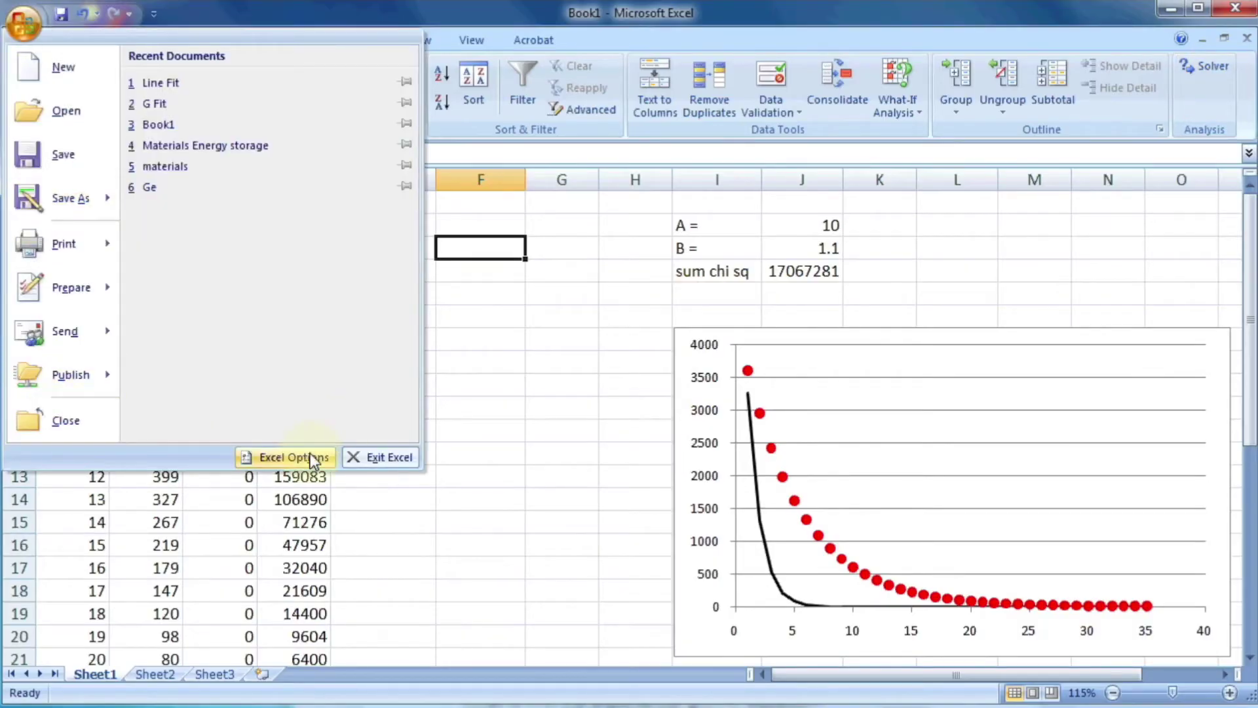
click(288, 457)
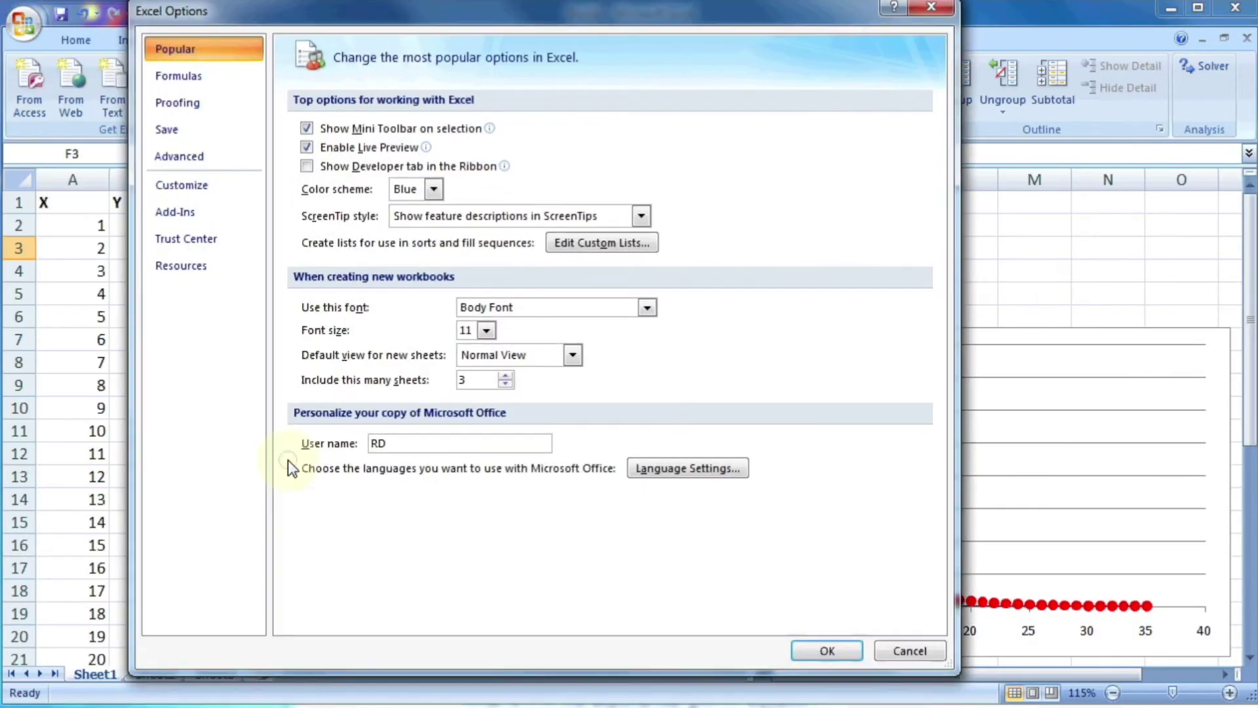
click(181, 212)
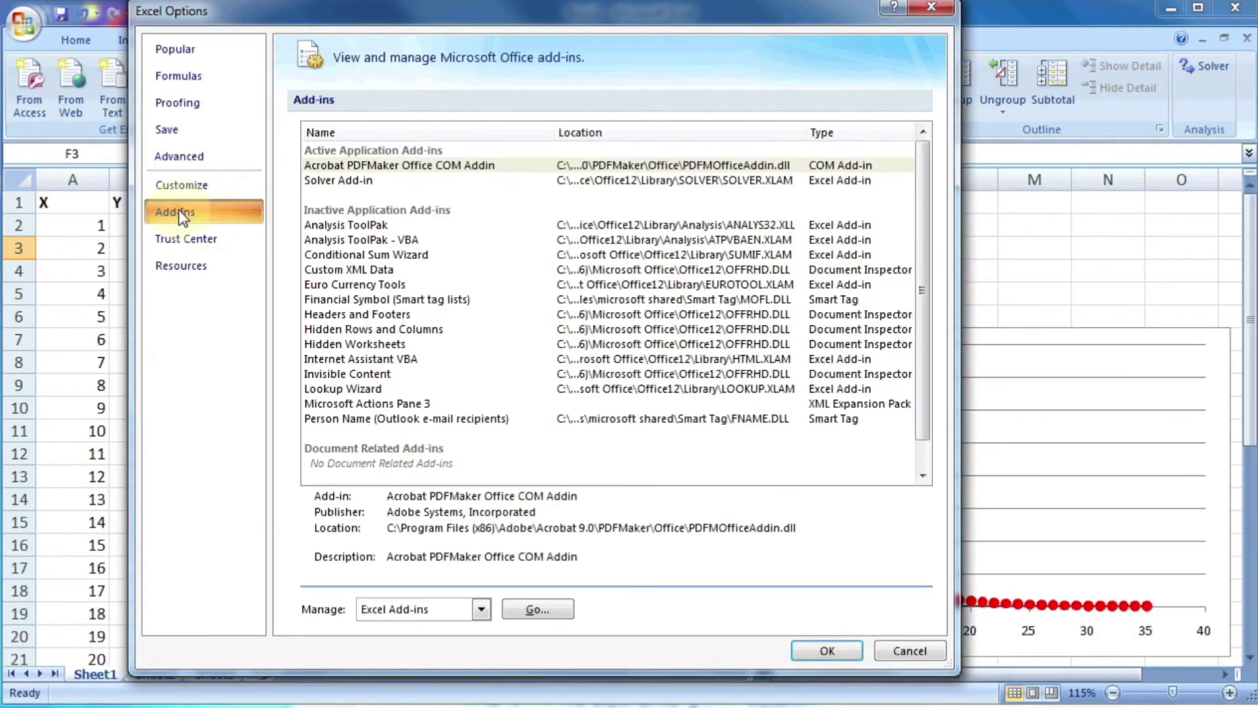
click(482, 608)
click(482, 608)
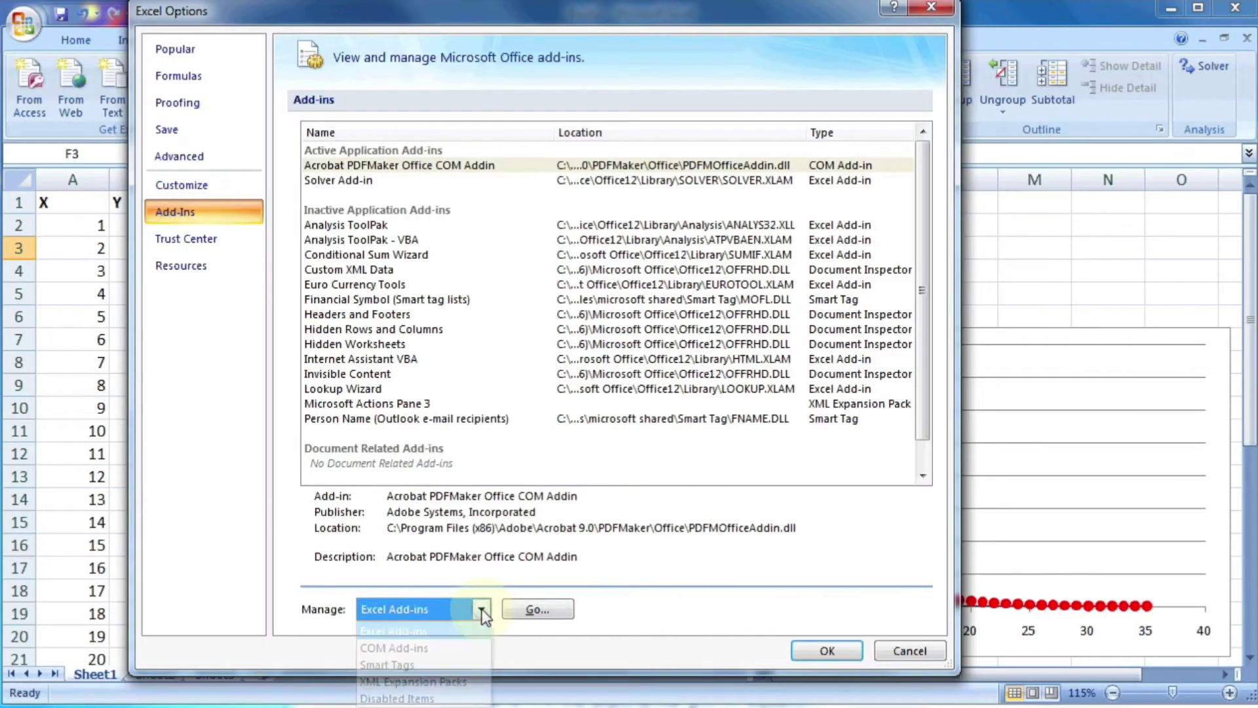
click(523, 606)
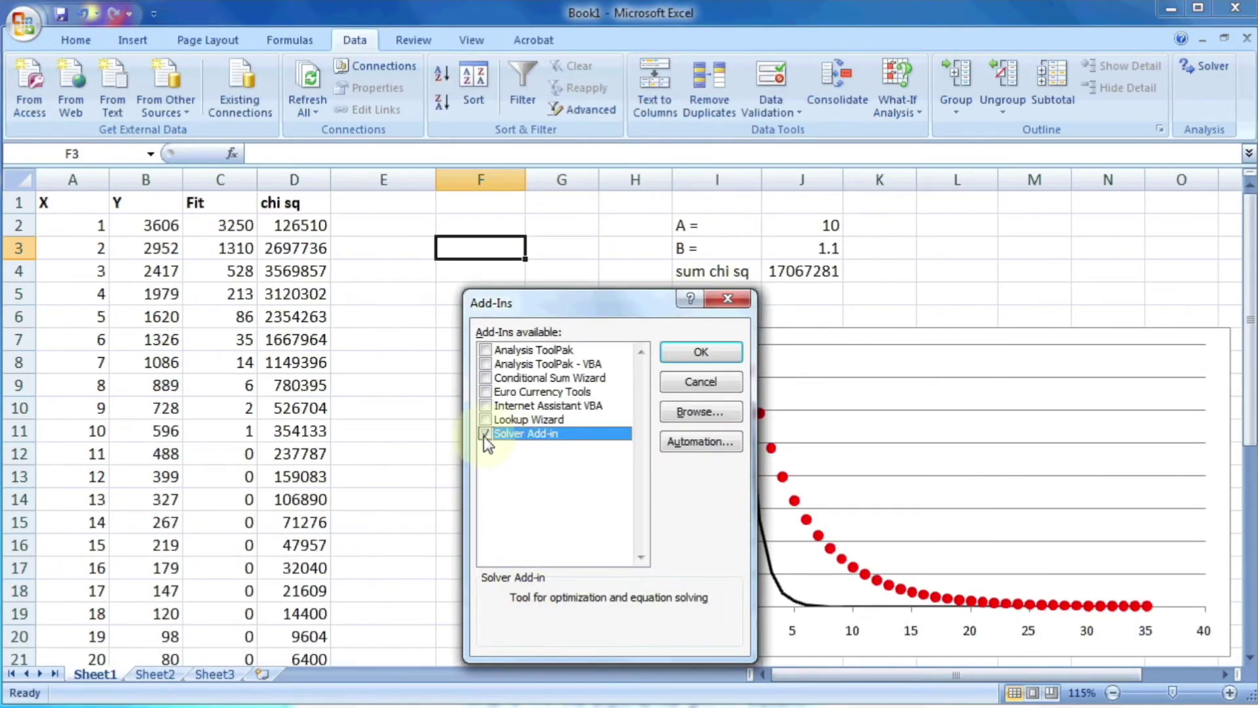
click(685, 352)
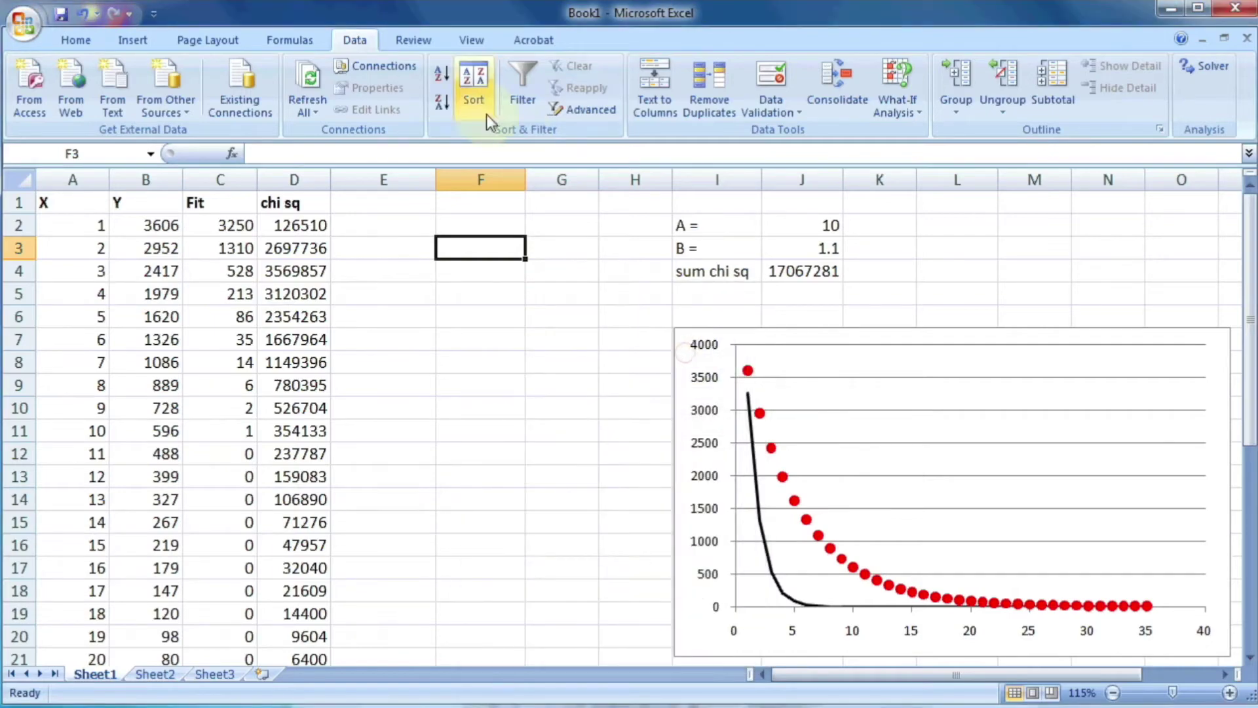
Run Solver to minimize J4 by changing J2:J3, keeping A = 49.96107 and B = 4.996376.
click(1207, 71)
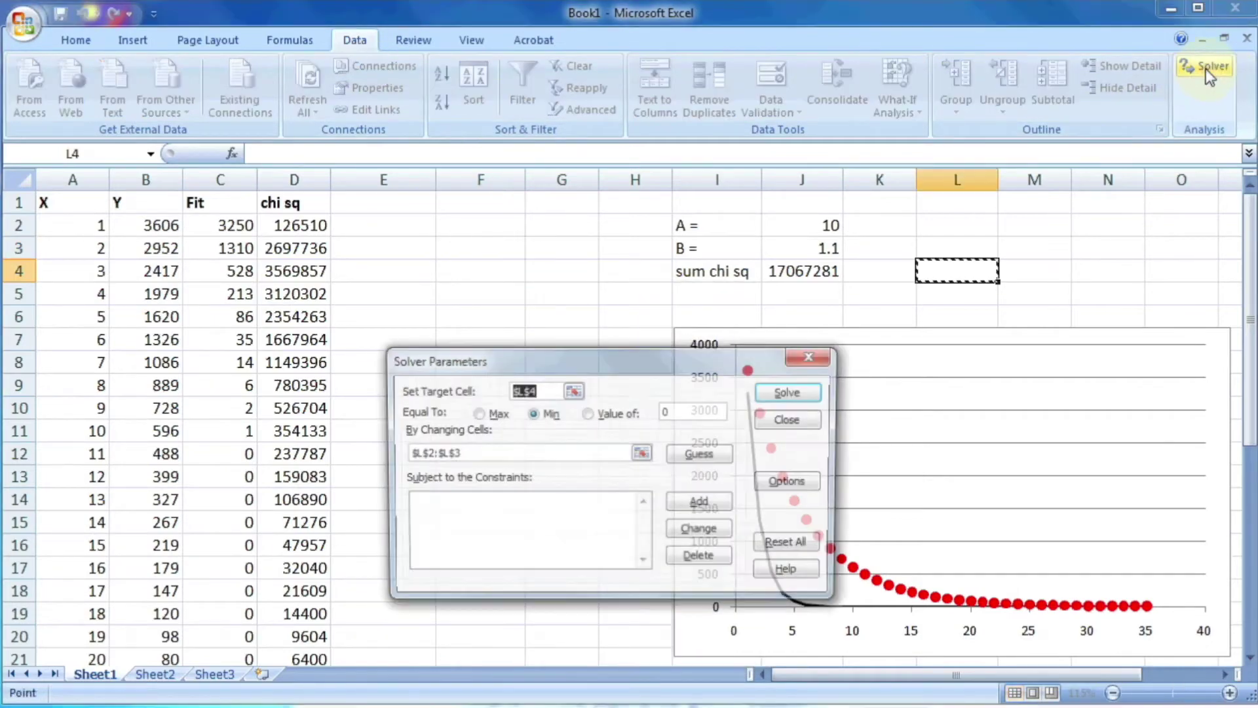
click(573, 391)
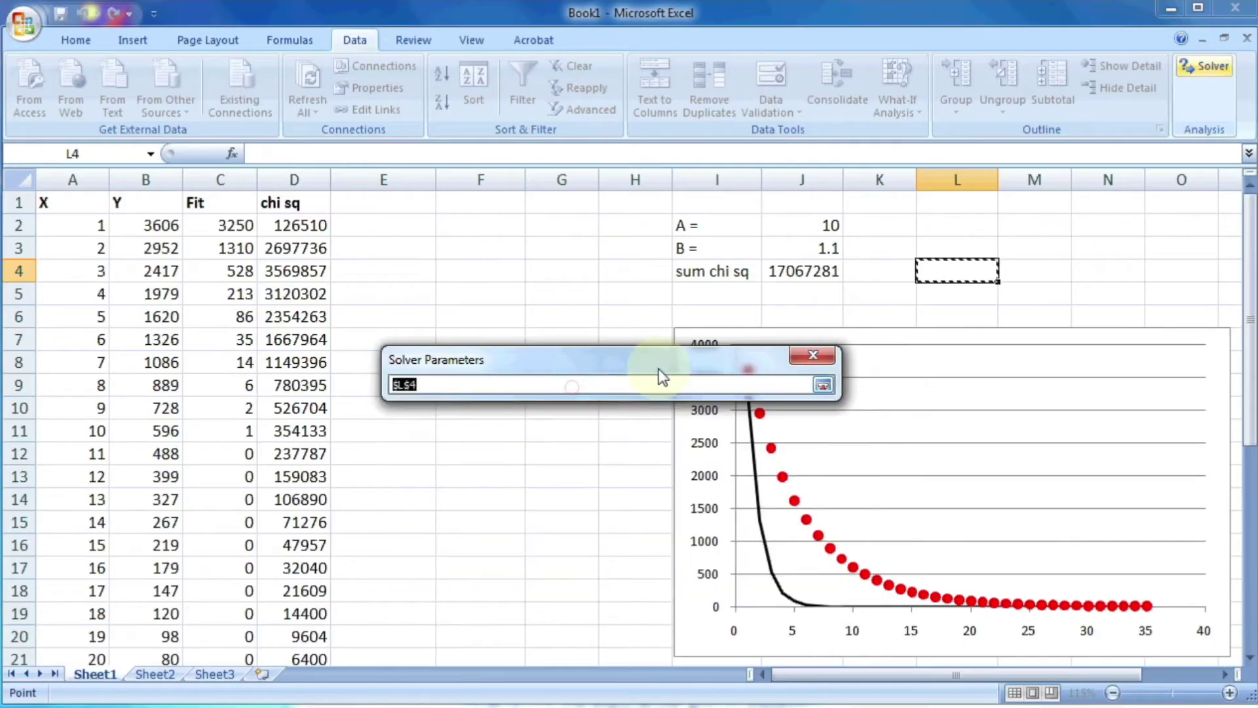
click(804, 271)
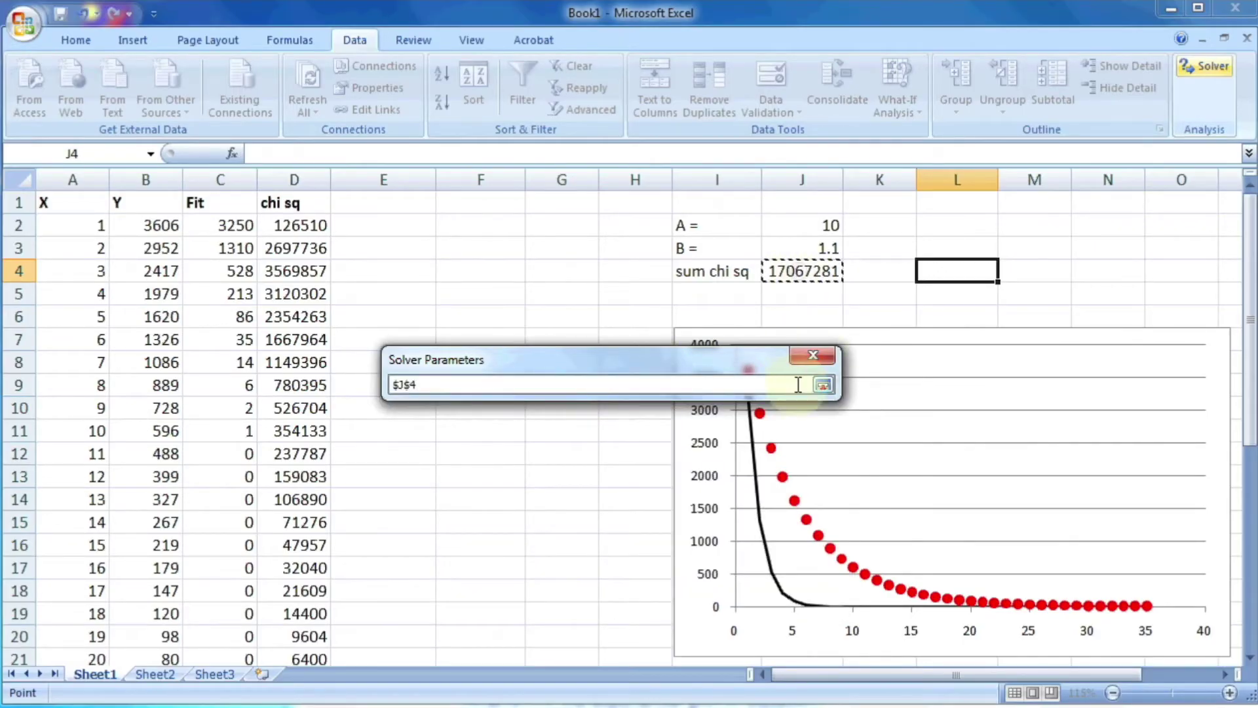
click(824, 384)
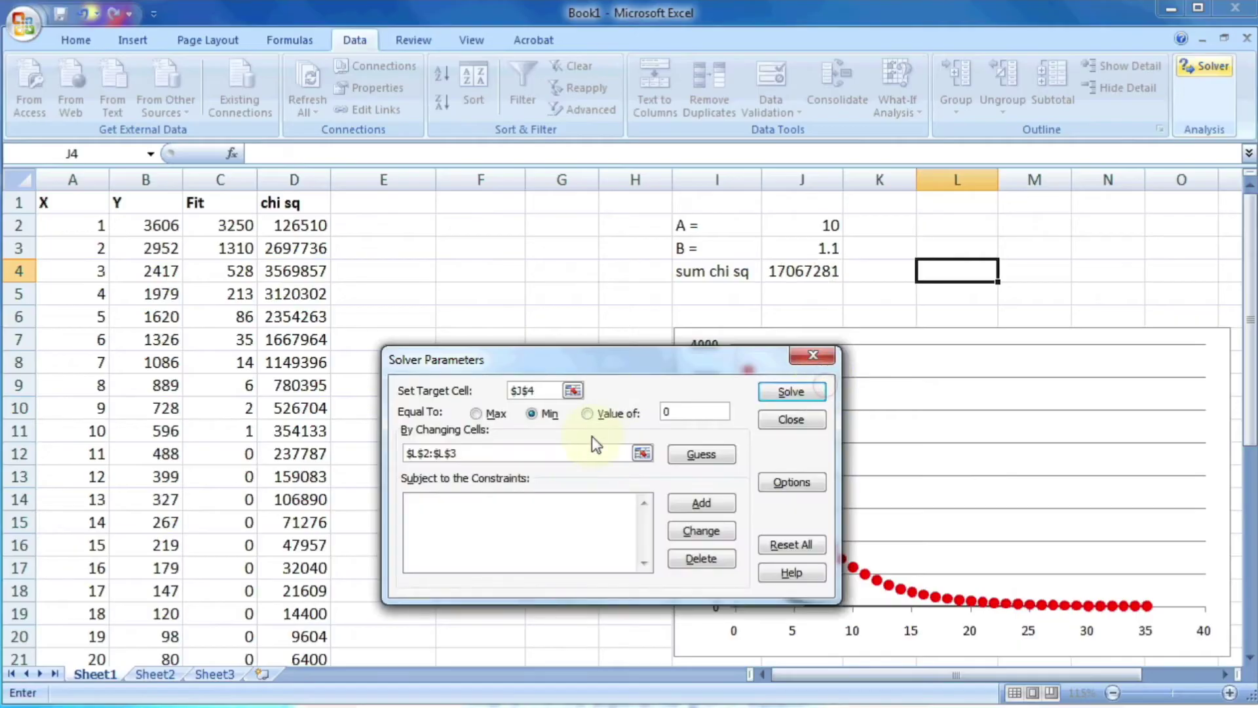
click(642, 453)
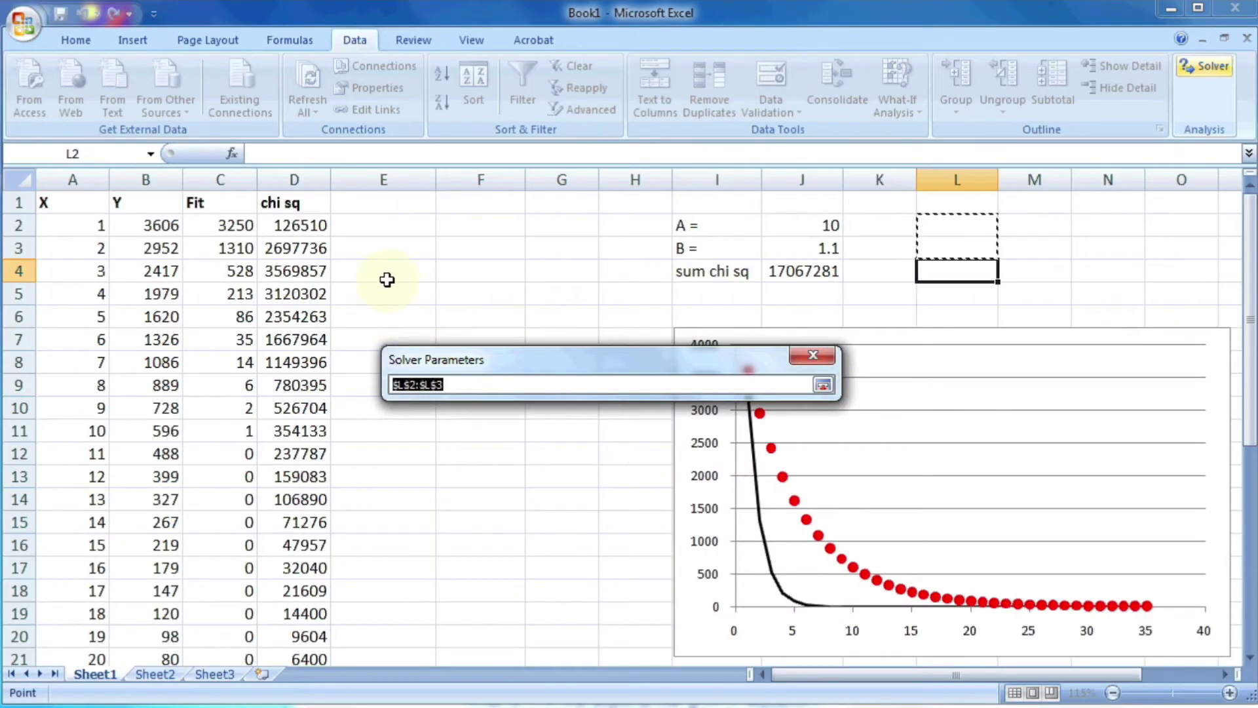
drag(804, 225, 800, 259)
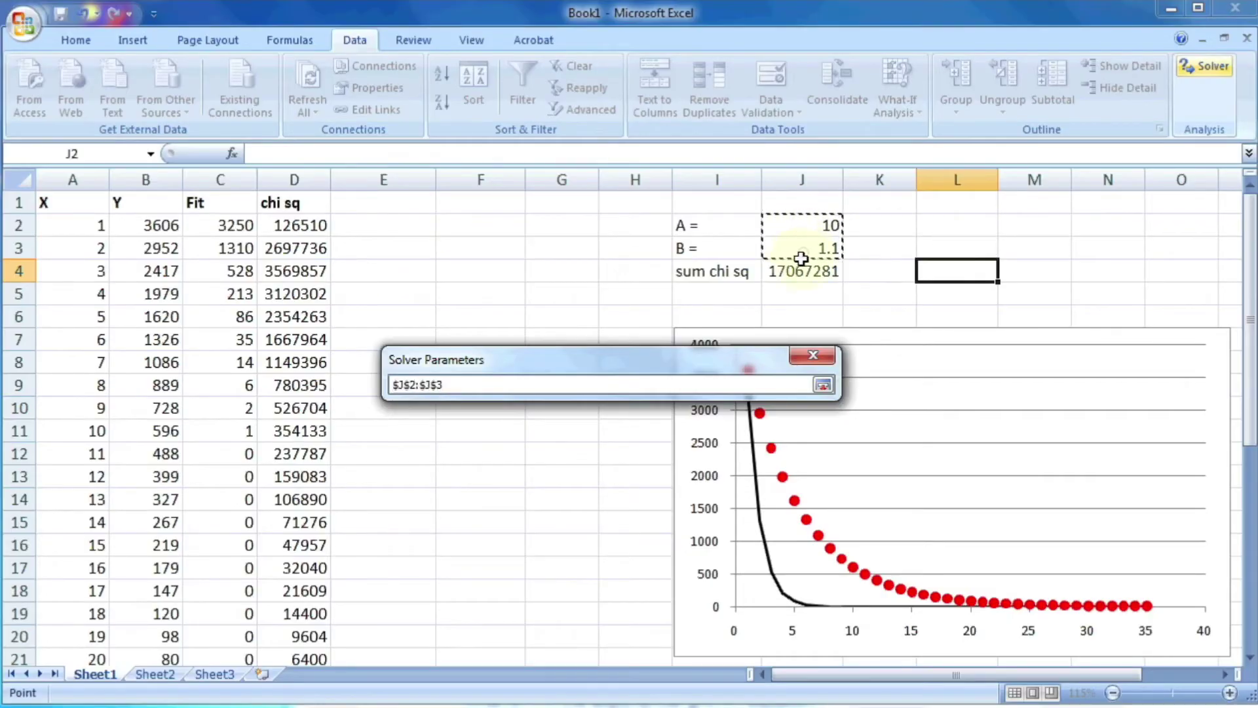
click(823, 384)
key(Return)
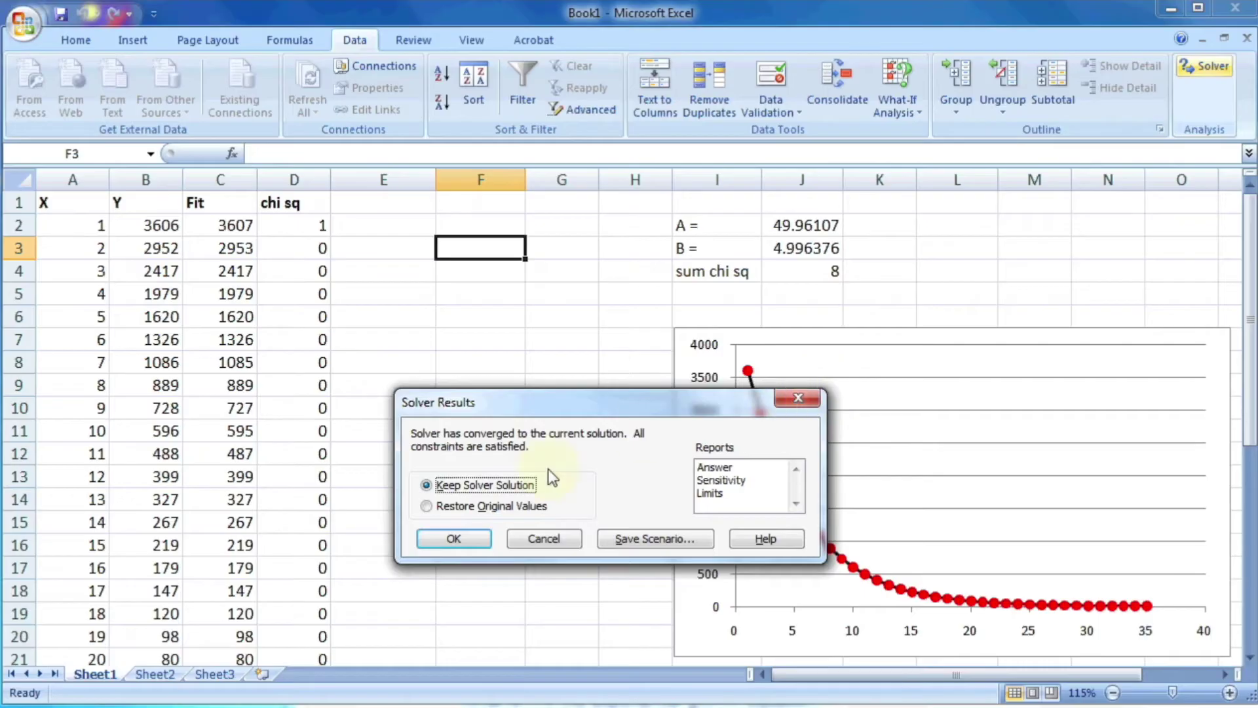
click(455, 539)
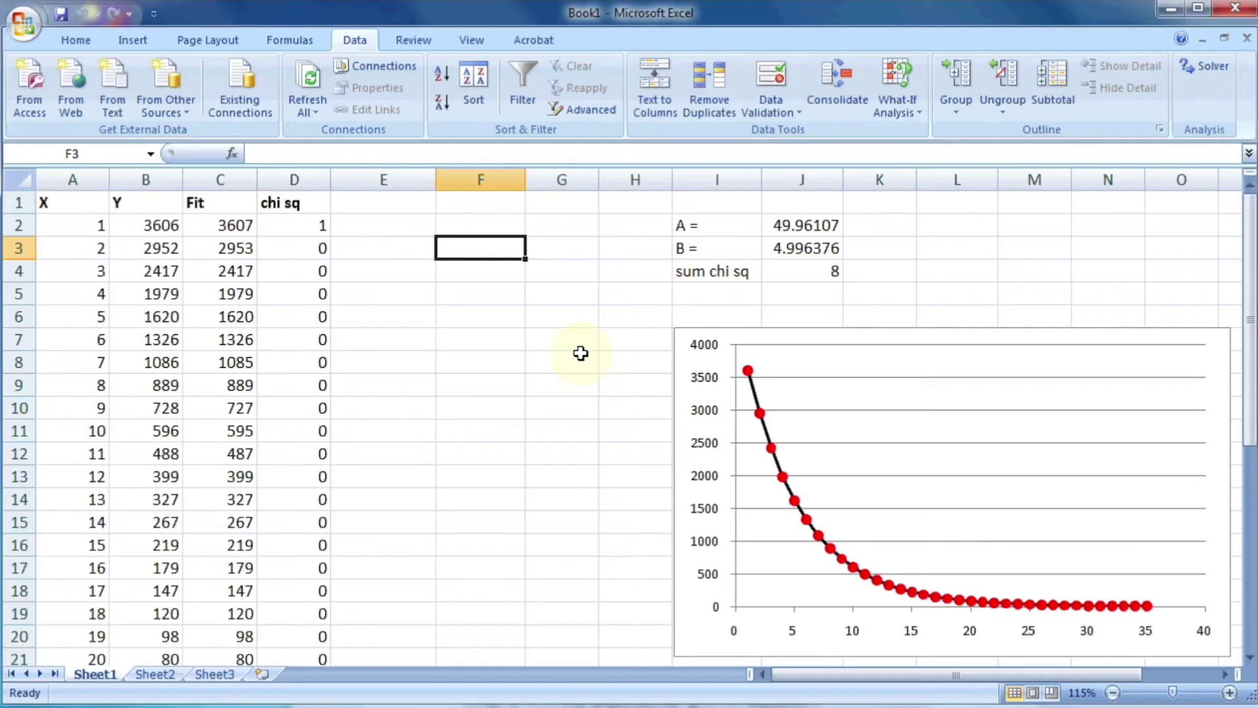
Switch to the sheet of exponential growth data, X 1–20 with Y rising from 4 to 179.
click(575, 309)
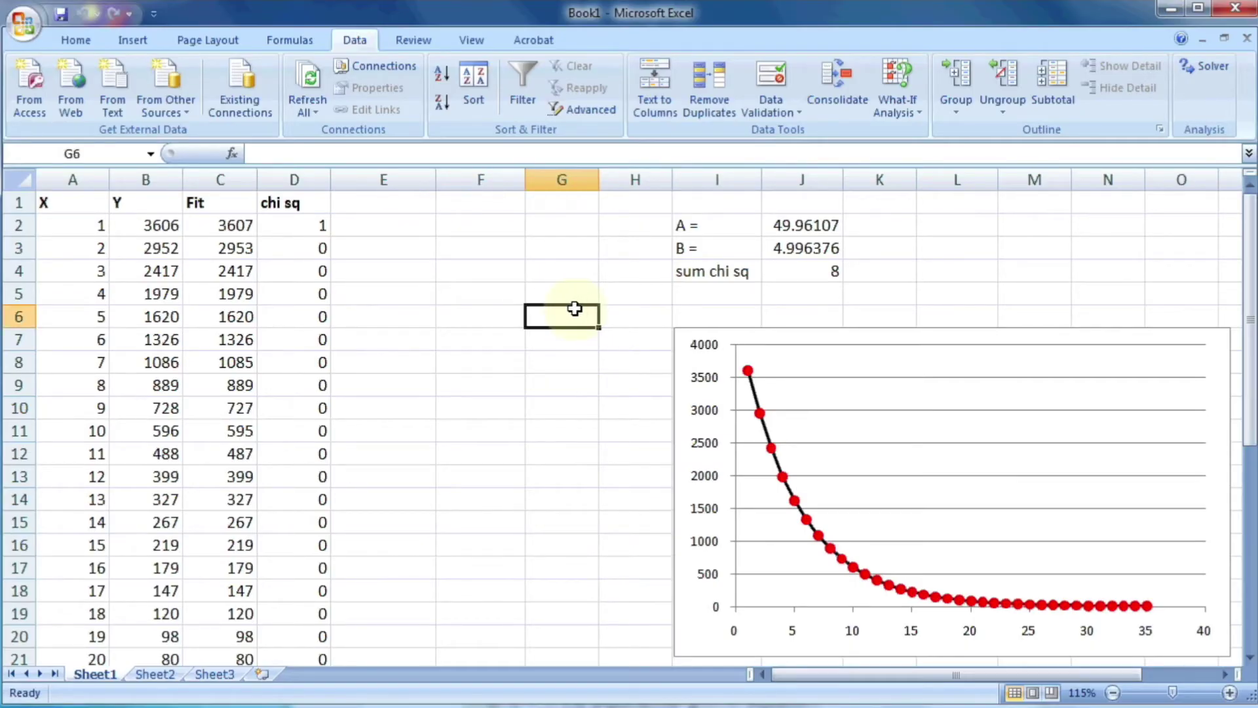
click(714, 272)
click(930, 261)
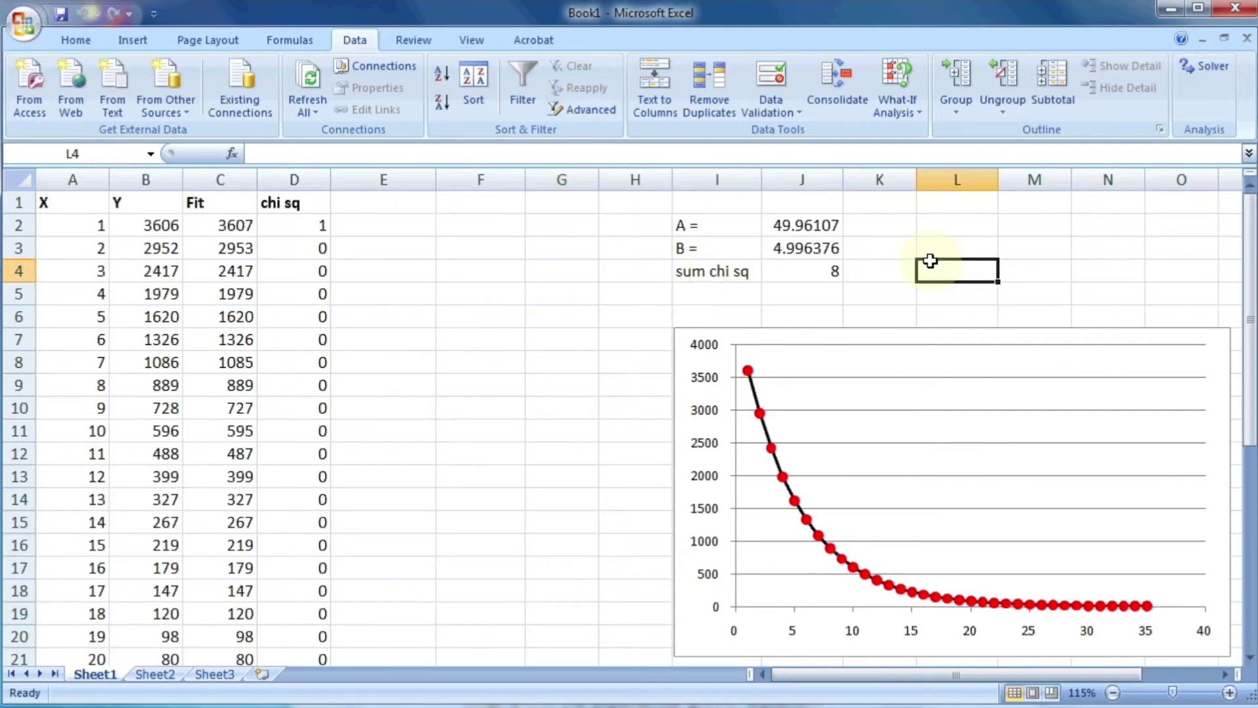
click(563, 298)
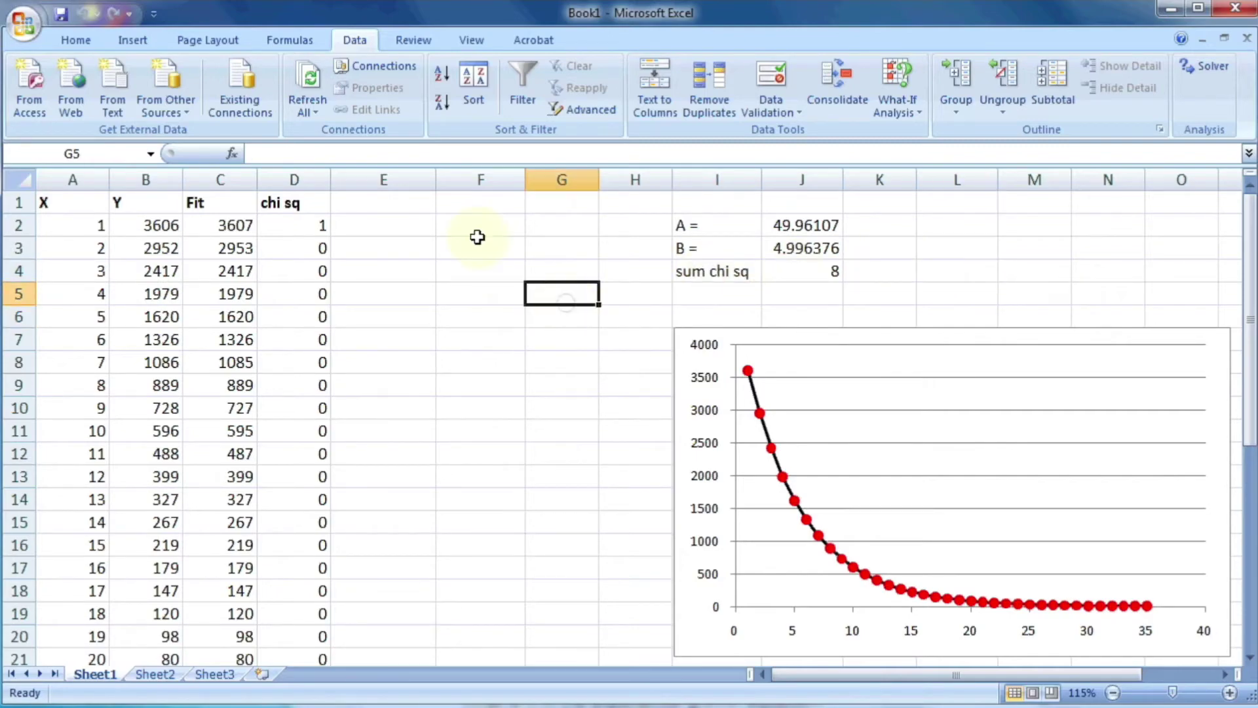
click(418, 374)
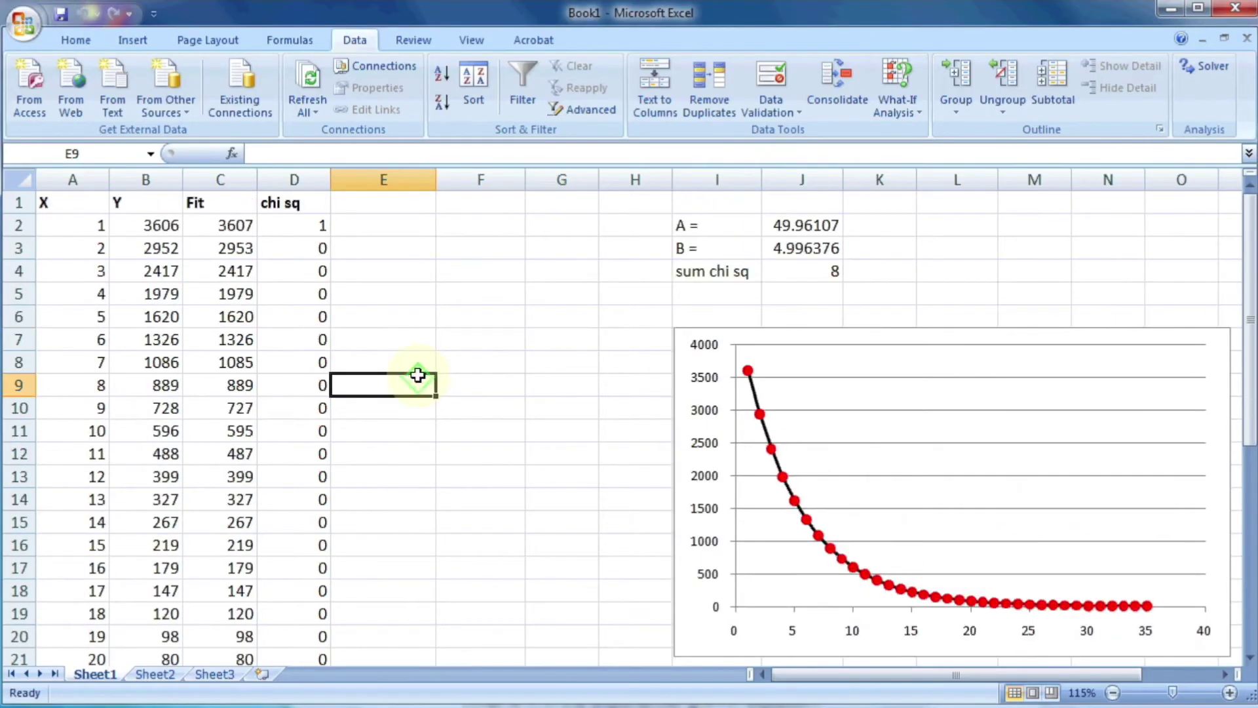
click(786, 402)
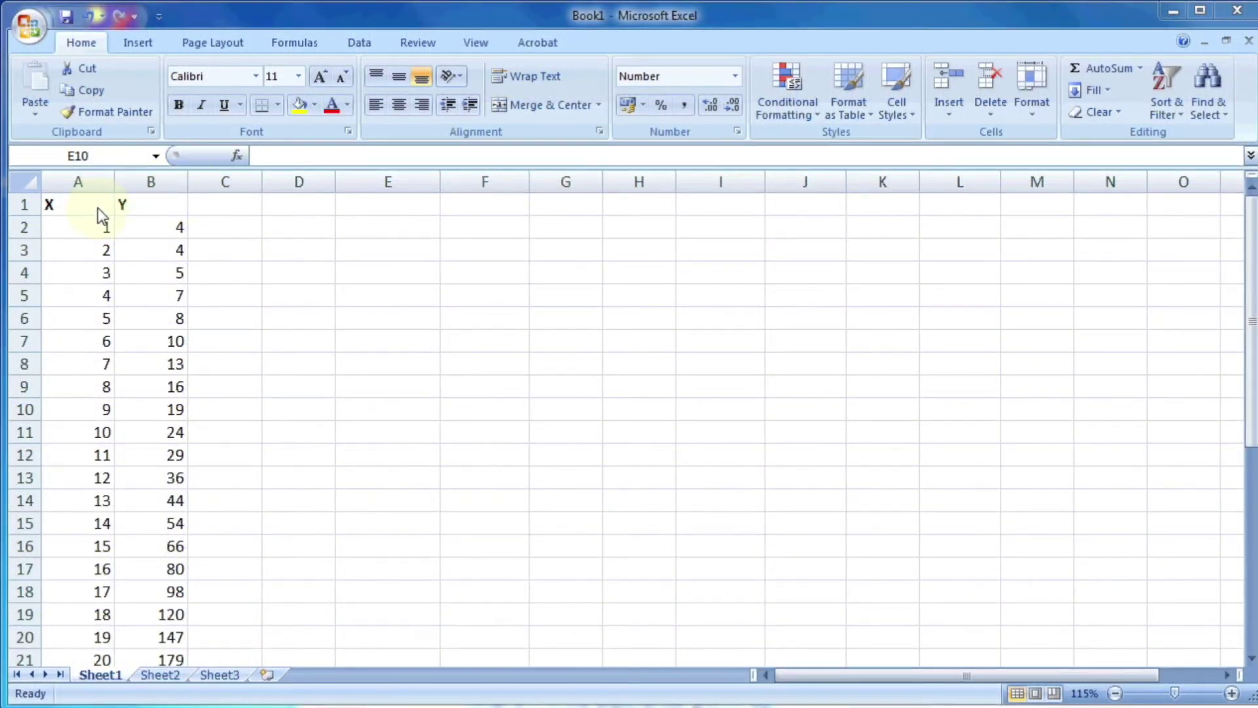
Insert a markers-only scatter chart of all the X and Y data, placed right of the columns.
drag(82, 207, 72, 459)
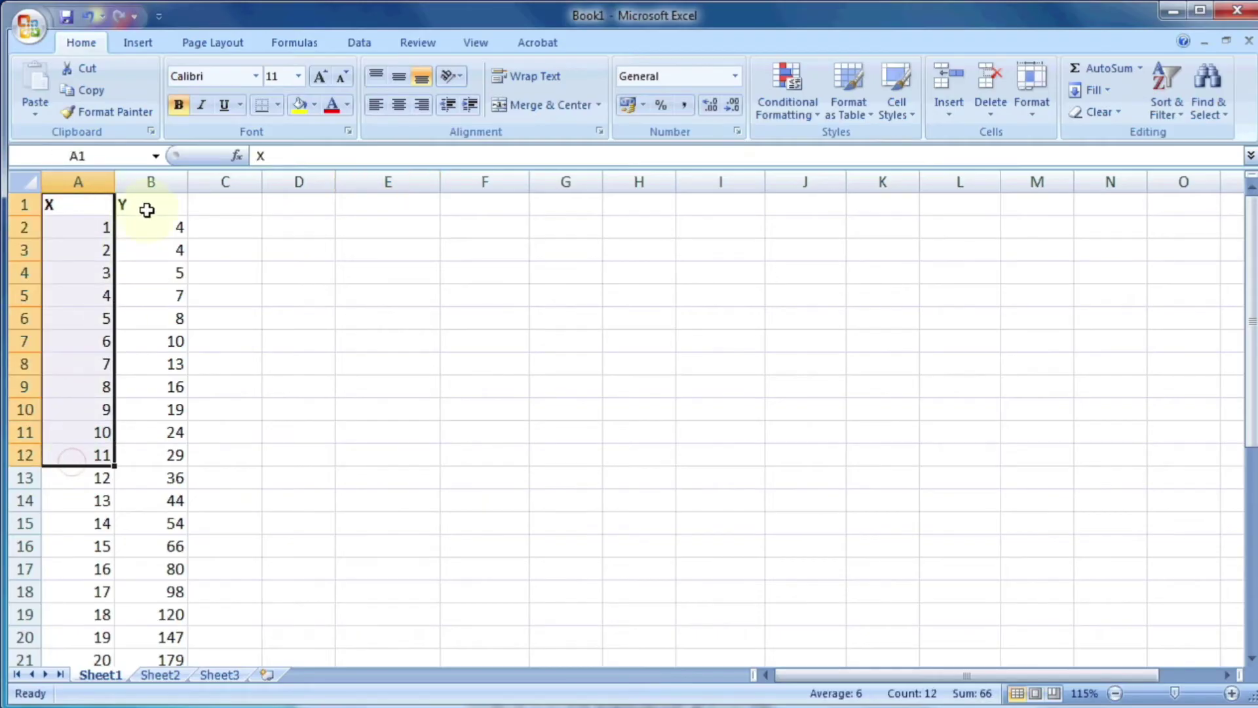
drag(147, 209, 149, 409)
scroll(151, 266, down, 11)
scroll(140, 406, up, 11)
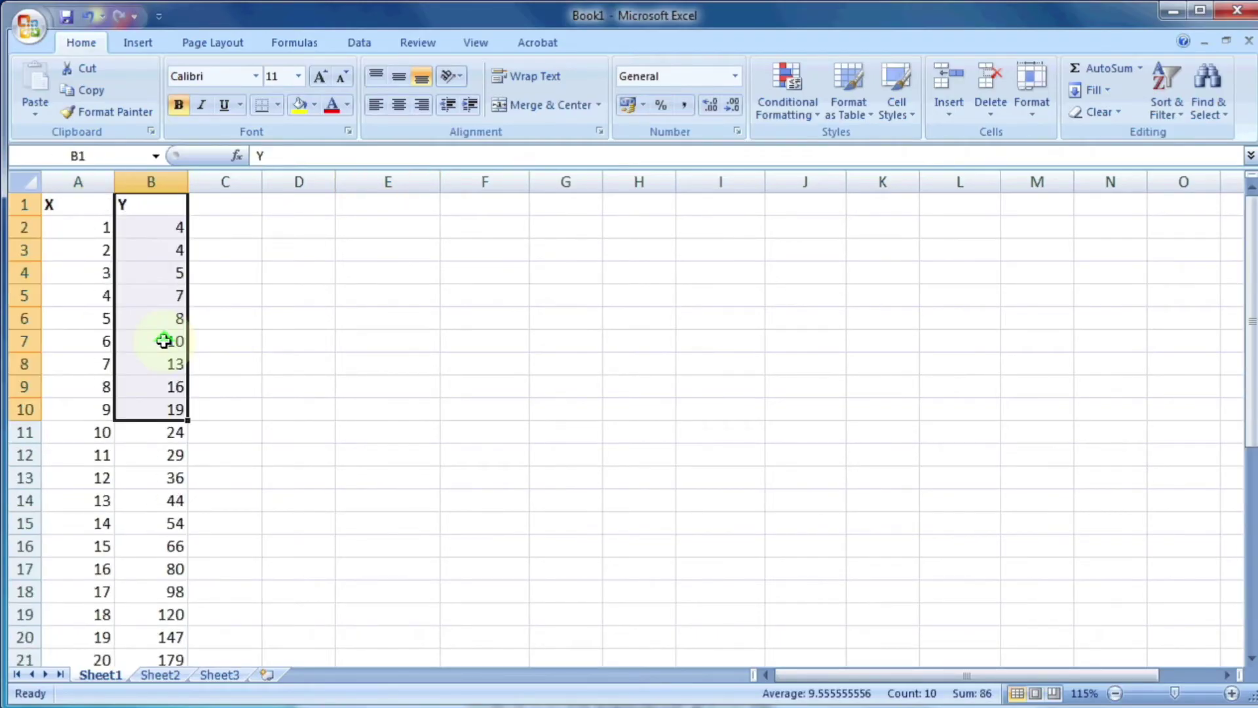
click(145, 205)
drag(107, 203, 150, 199)
key(ctrl+shift+Down)
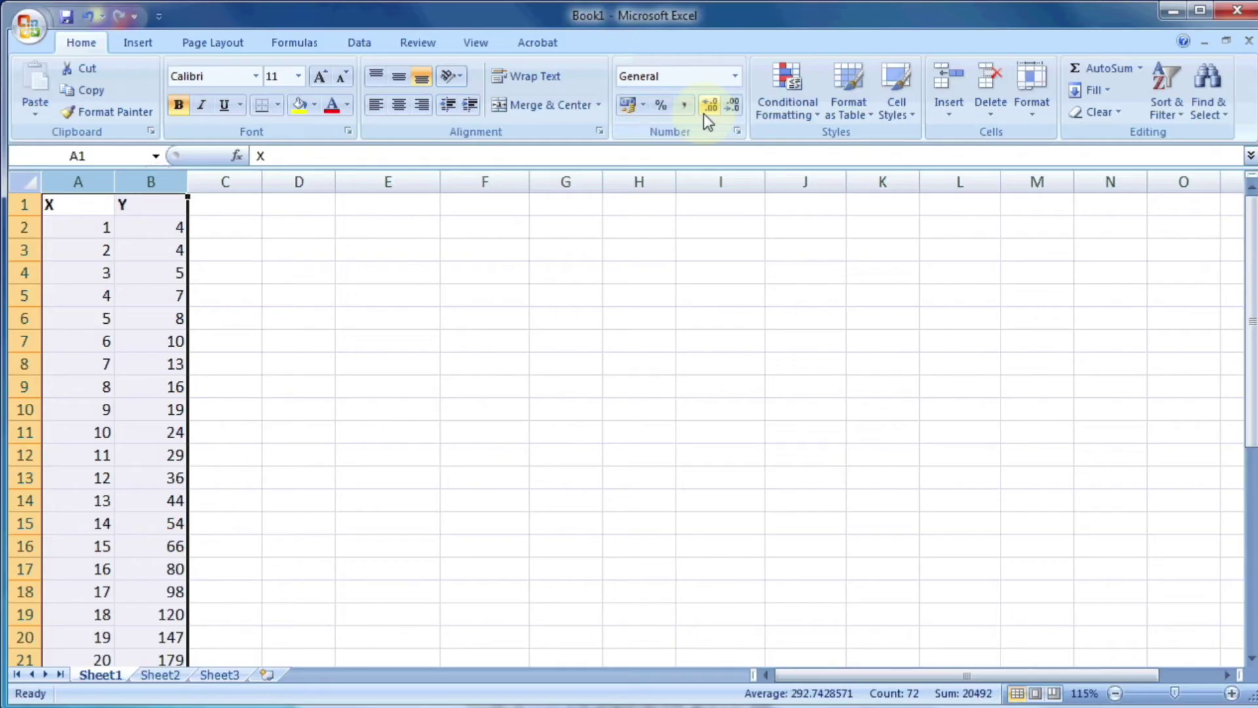
click(137, 42)
click(548, 90)
click(554, 173)
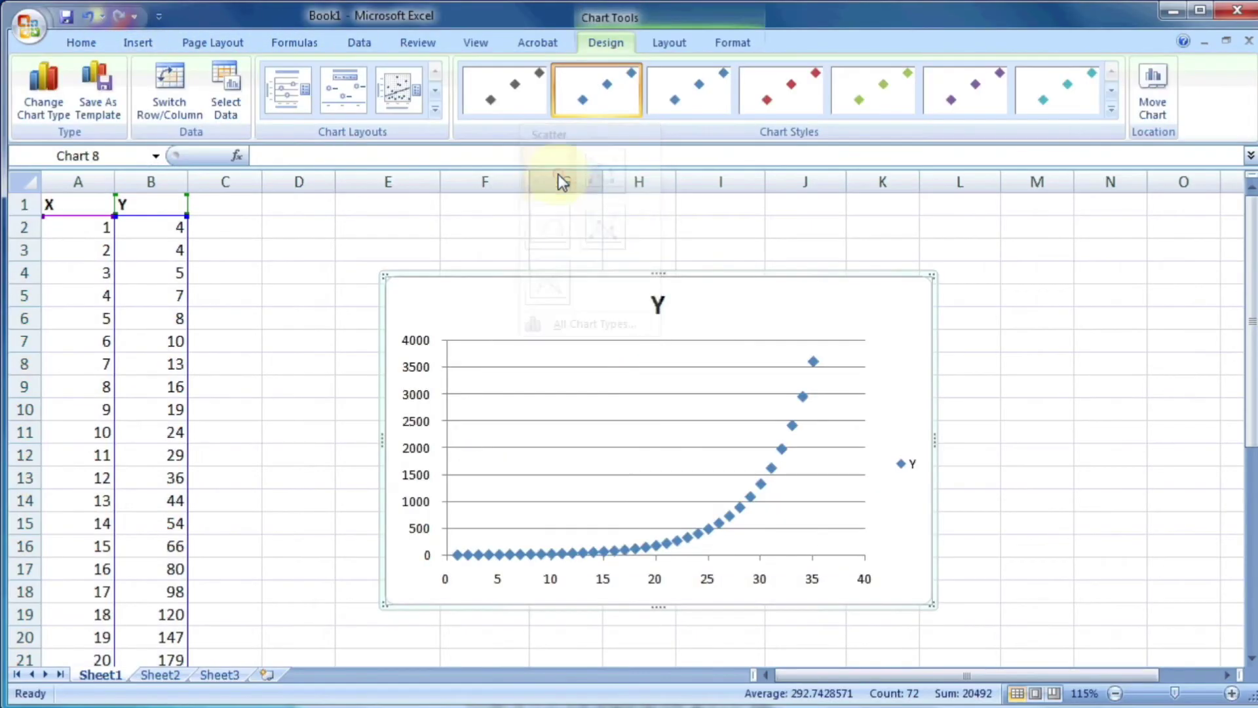
drag(823, 309, 1120, 348)
Delete the chart's legend and title.
click(1209, 509)
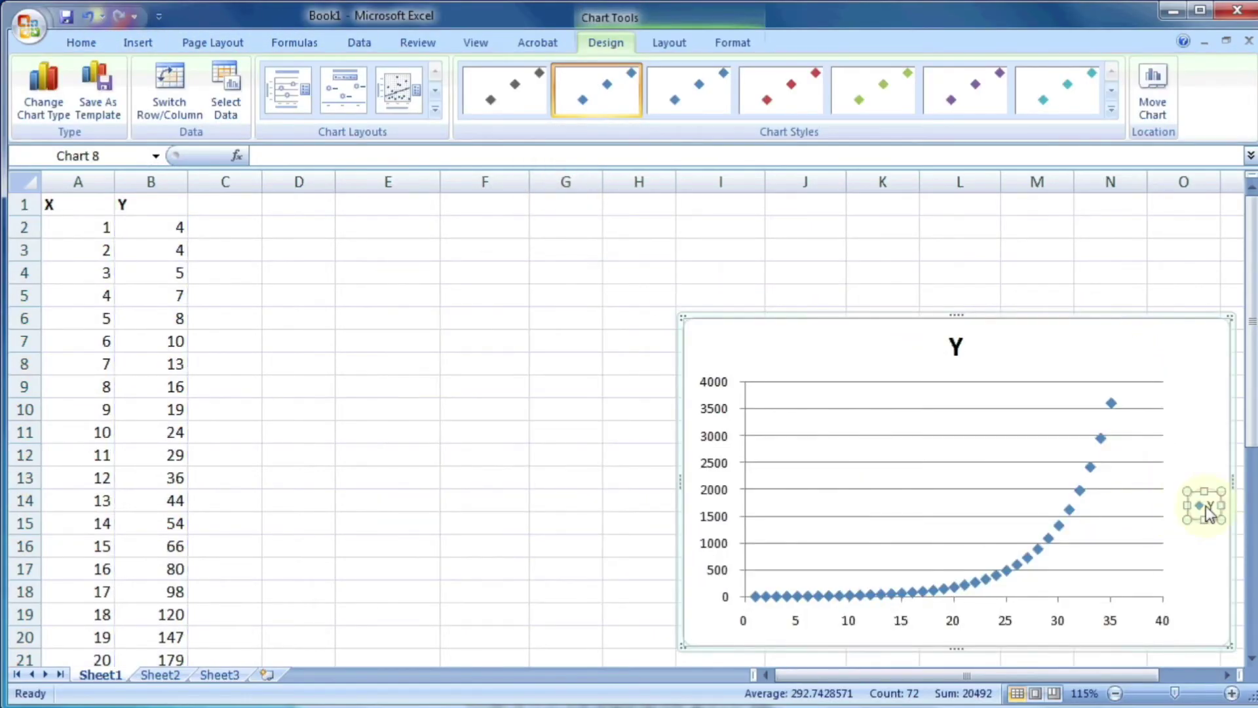
key(Delete)
click(956, 344)
key(Delete)
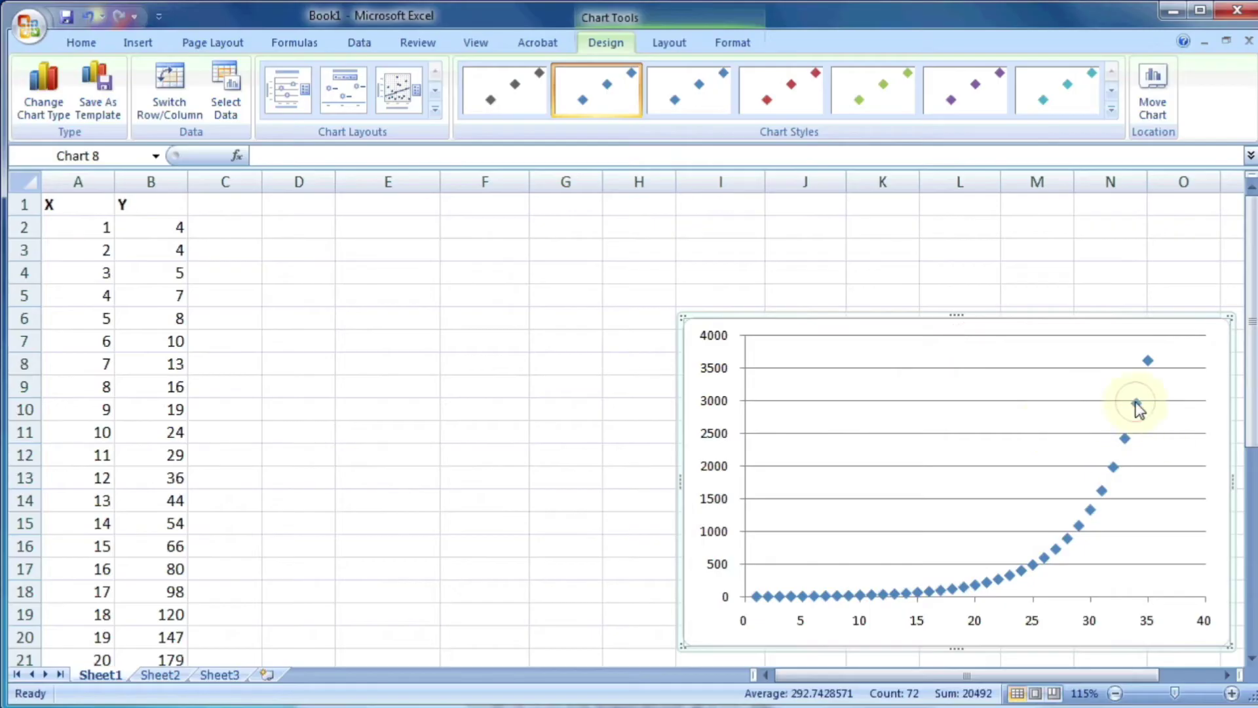
Format the data series markers as solid red circles.
right_click(1137, 404)
click(1212, 568)
click(491, 158)
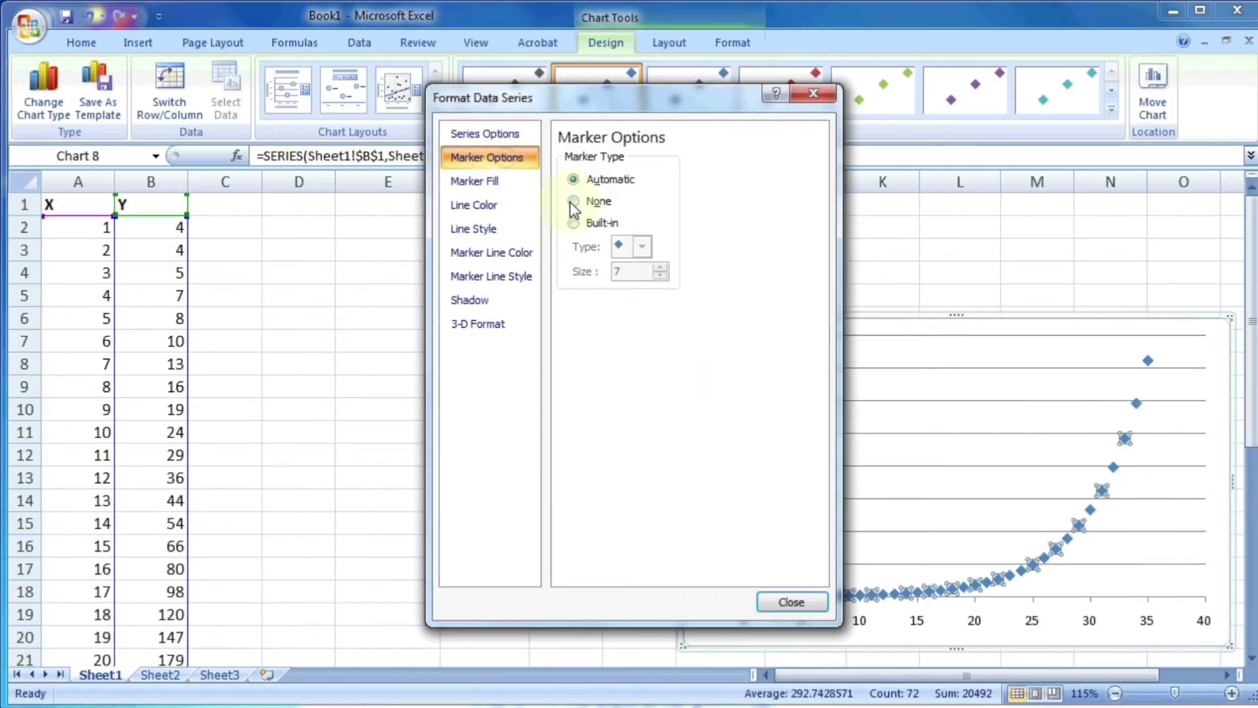
click(574, 222)
click(627, 249)
click(619, 401)
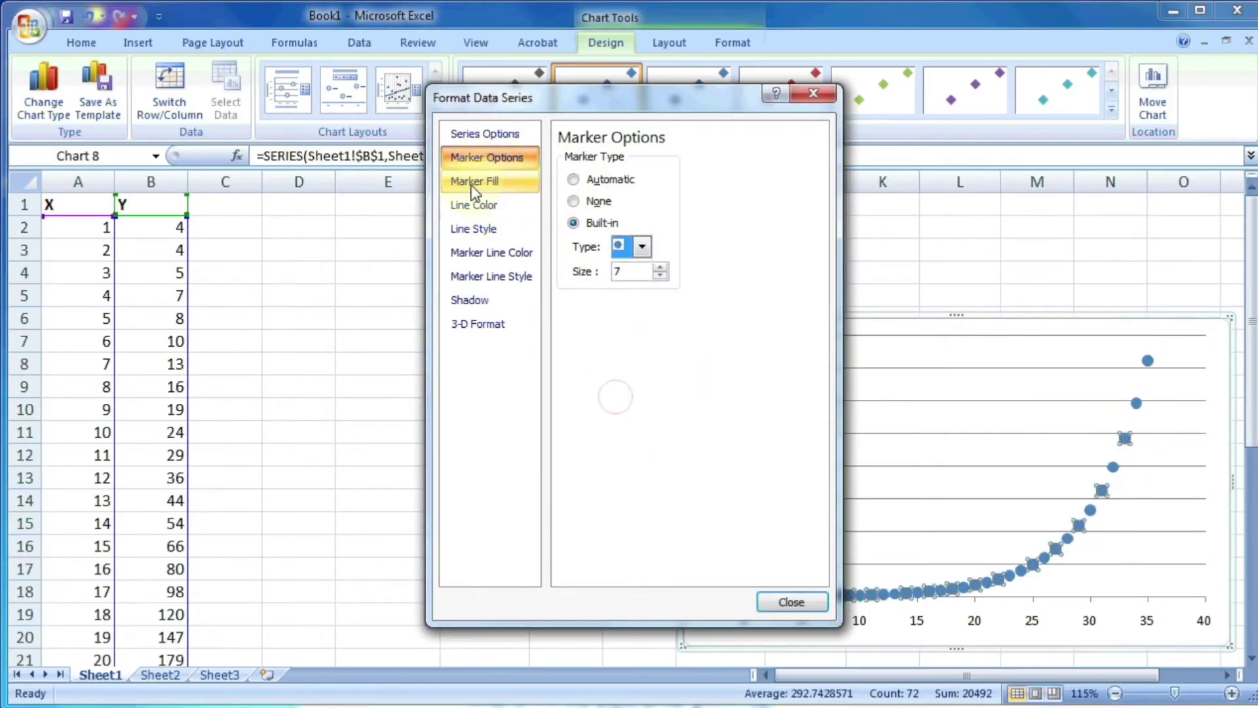
click(474, 181)
click(562, 179)
click(474, 205)
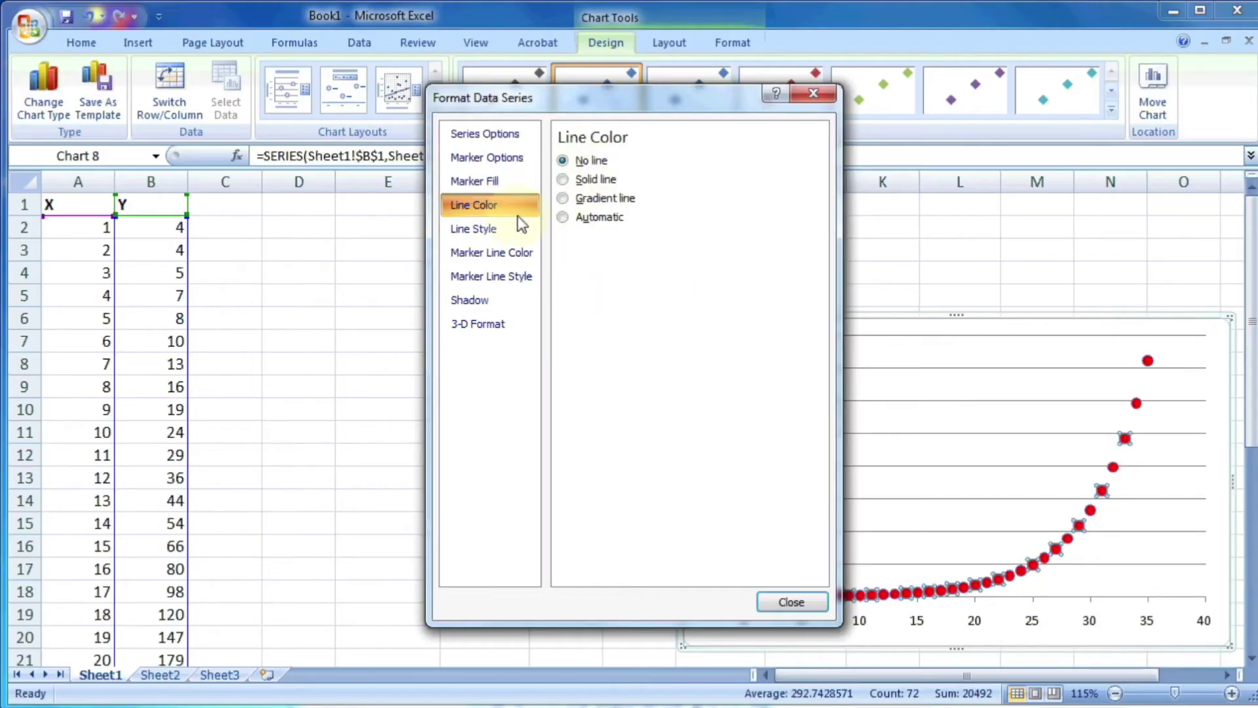
click(498, 228)
click(488, 253)
click(791, 602)
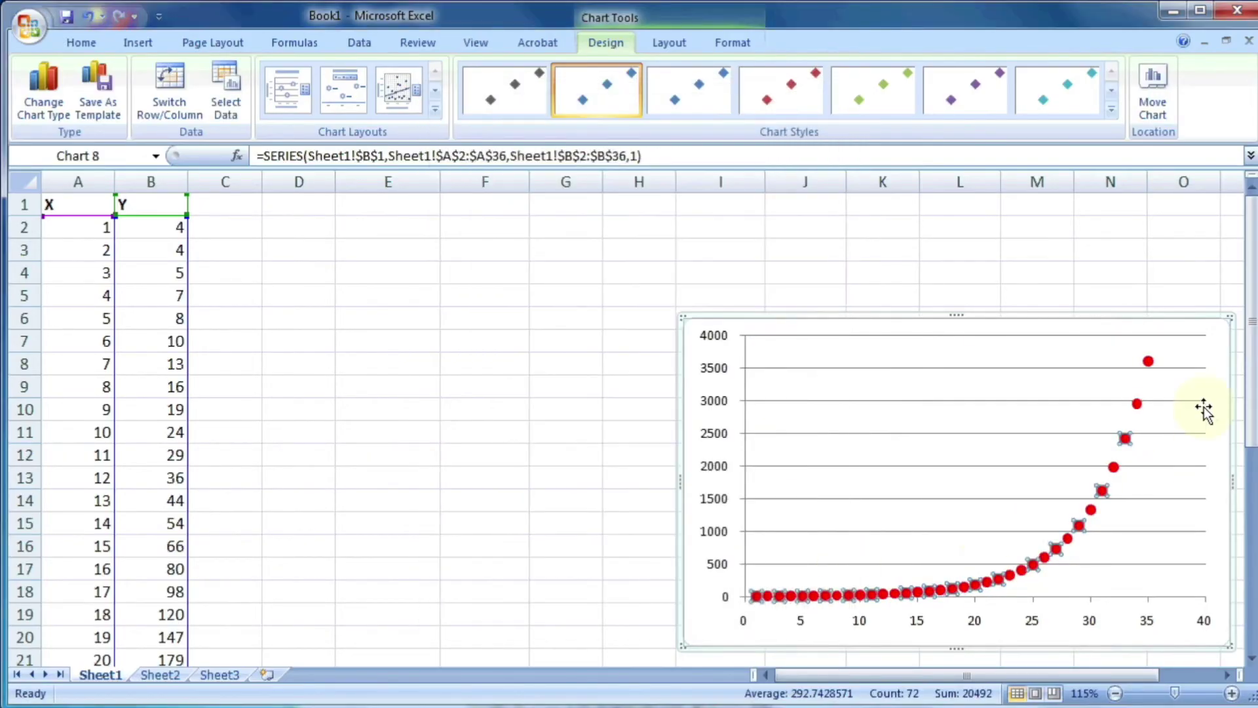
click(1162, 453)
Add bold, right-aligned labels 'A =' and 'B =' in I1:I2.
click(736, 205)
text(A)
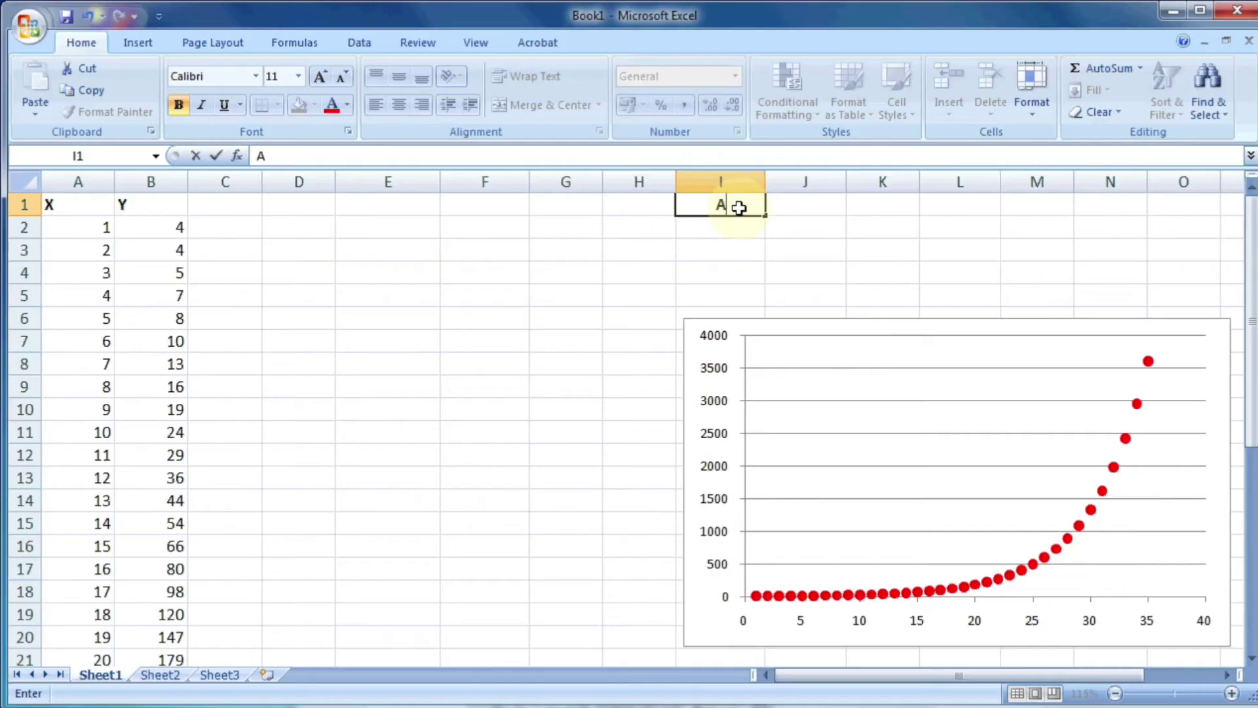
text( =)
key(Return)
text(B +)
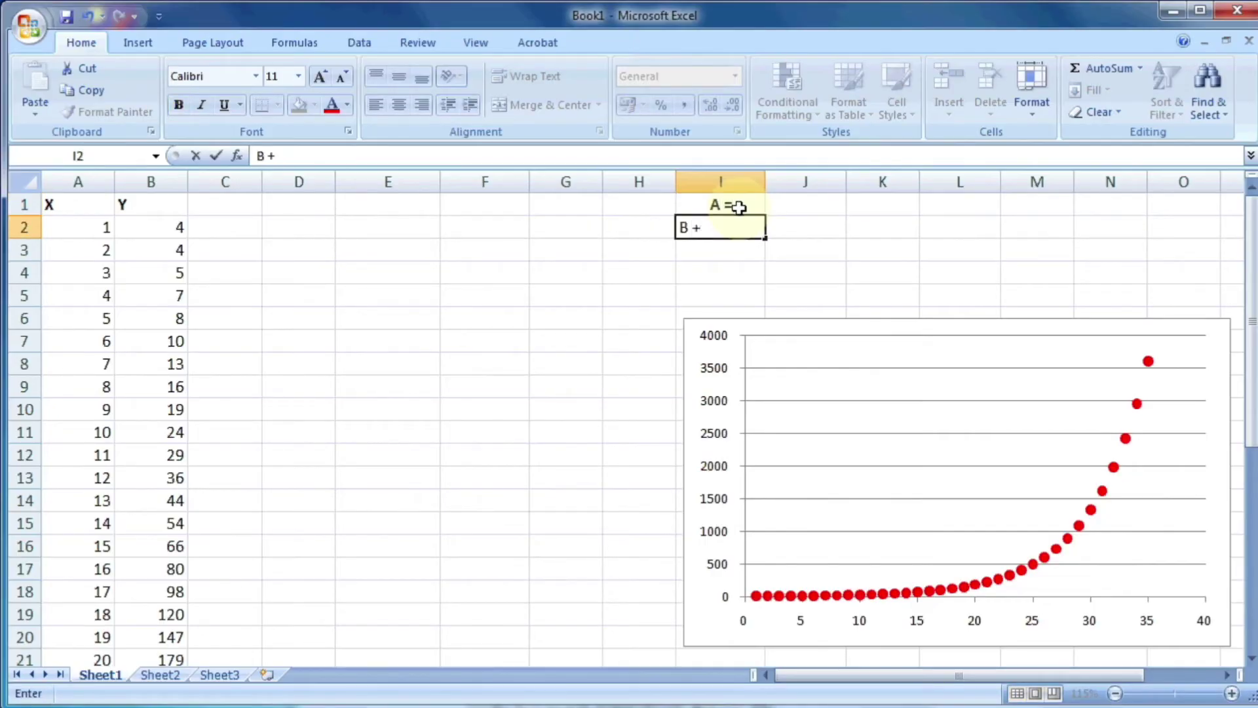
key(BackSpace)
text(=)
key(Return)
drag(739, 207, 722, 230)
key(ctrl+b)
key(alt+h)
key(a)
key(r)
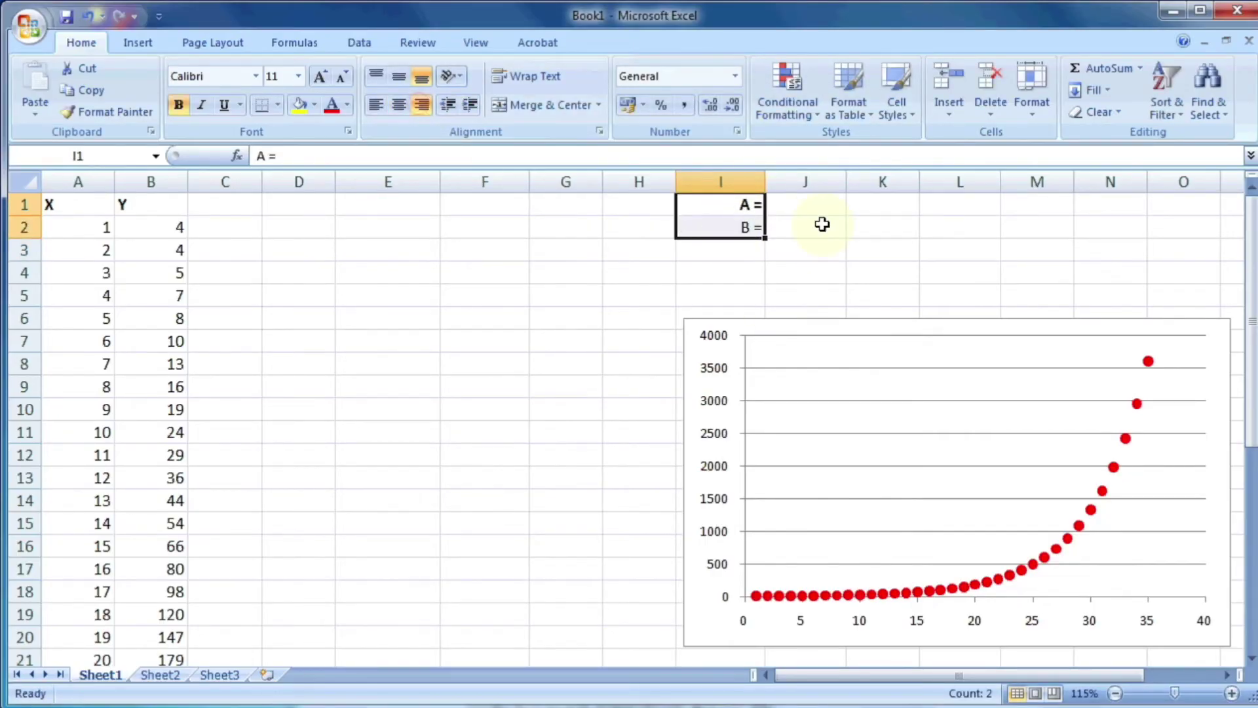
Enter starting values of 1 for A and B in J1:J2 and the heading 'Fit' in C1.
click(819, 205)
text(1)
key(Return)
text(1)
key(Return)
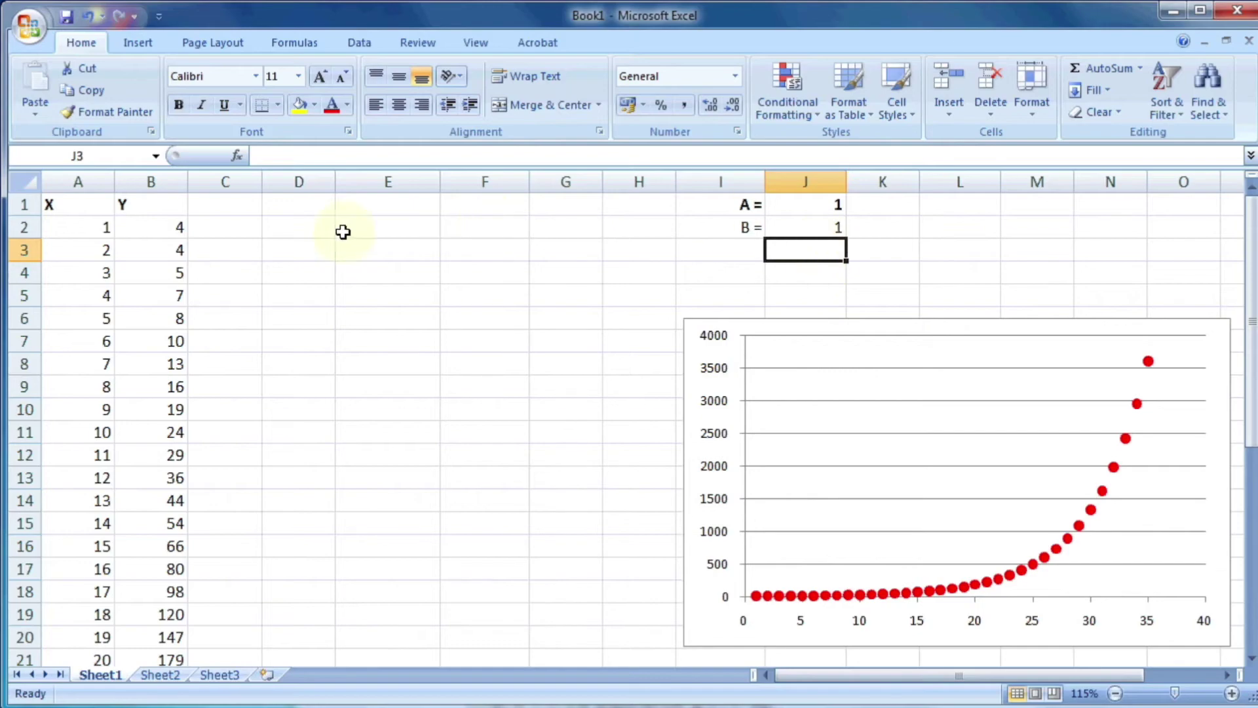
click(223, 205)
text(Fit)
key(Return)
Build the C2 formula =(1/J2)*(EXP((J1+A2)/J2)).
text(=())
click(269, 156)
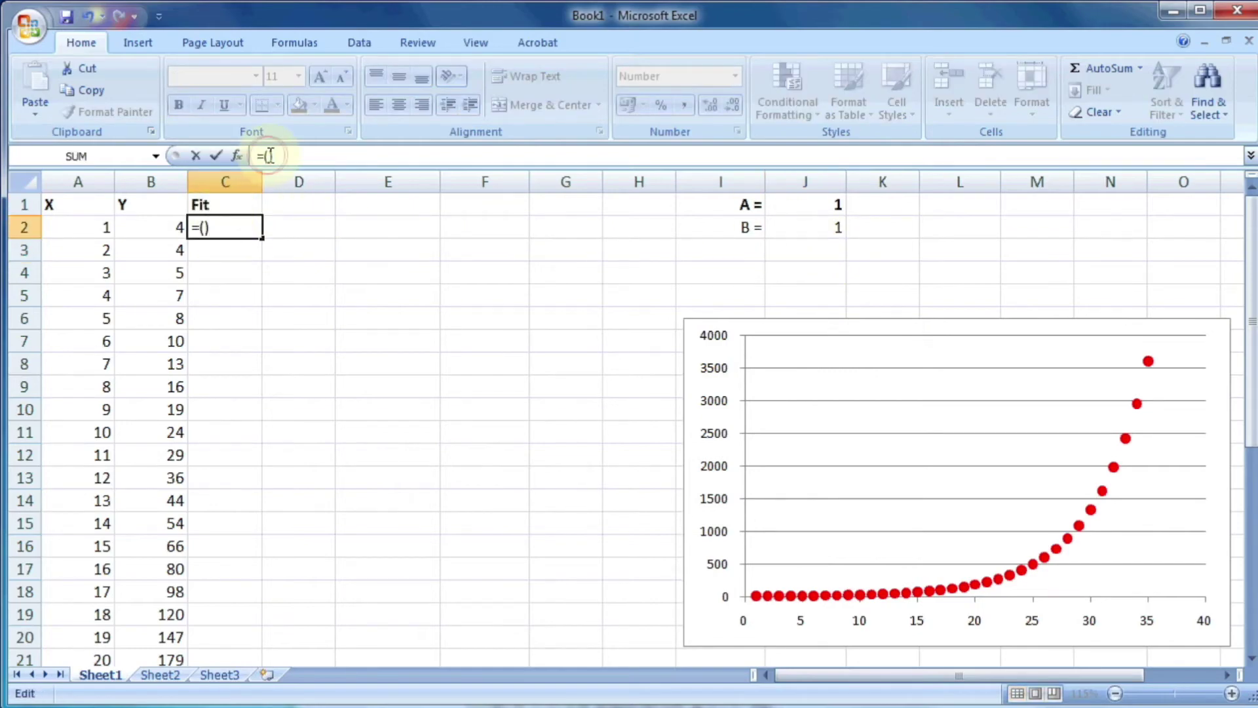
text(1/B)*()
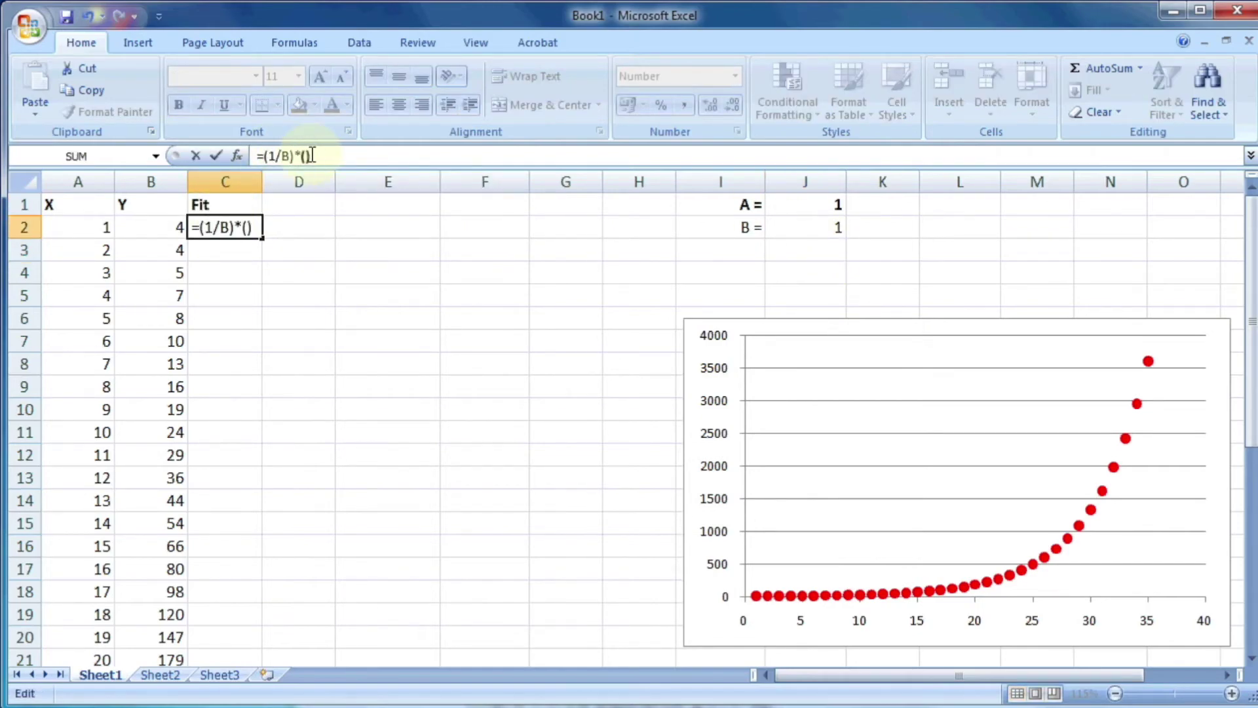
text(exp())
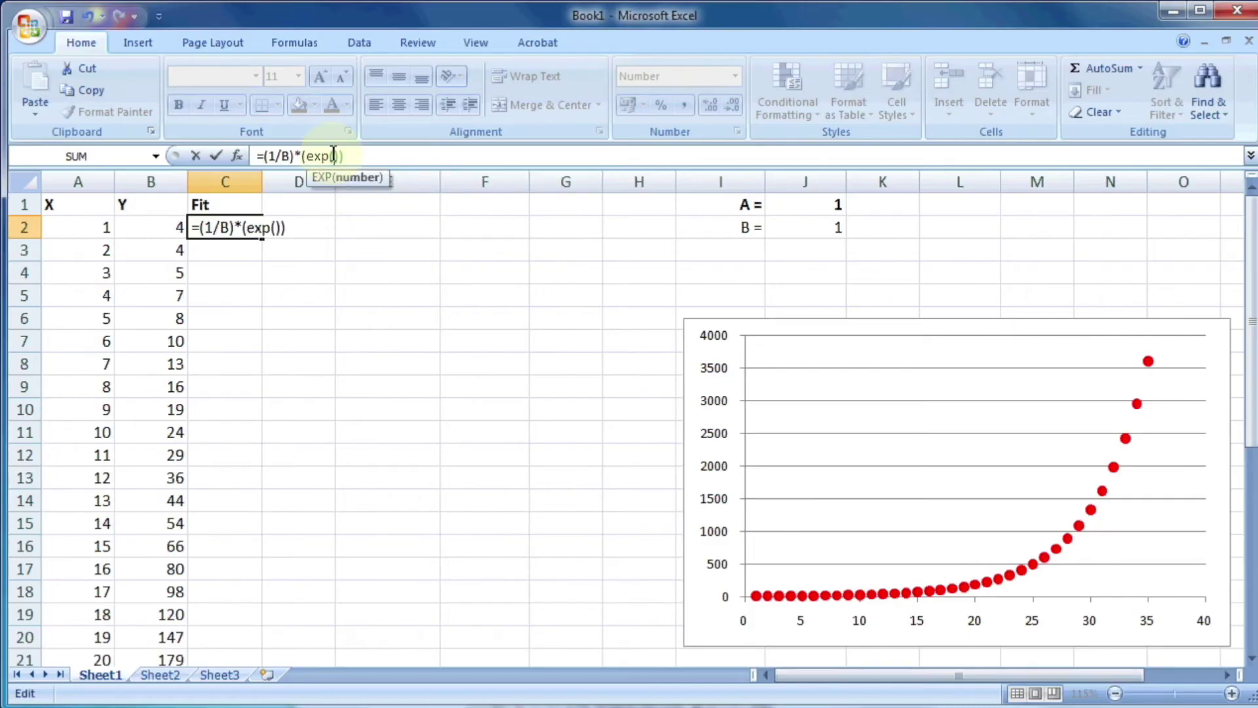
double_click(287, 156)
click(806, 228)
click(345, 156)
click(797, 207)
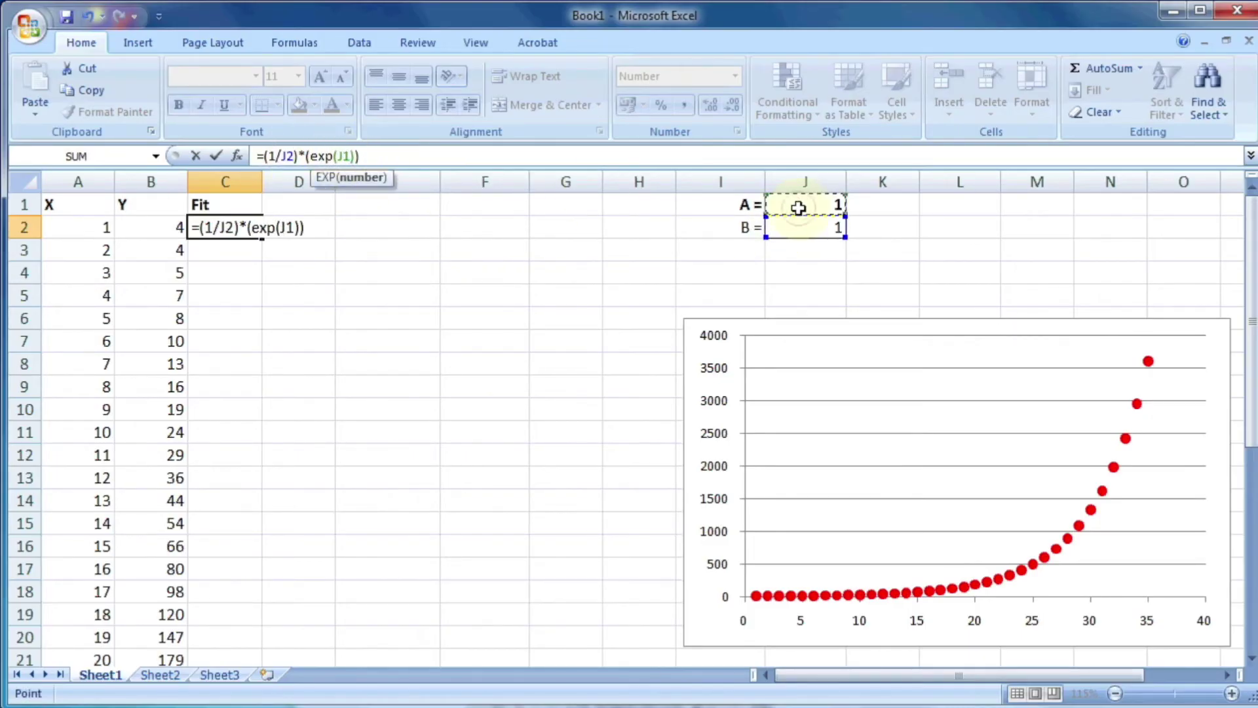
text(+)
click(78, 227)
click(378, 155)
text(/)
click(797, 224)
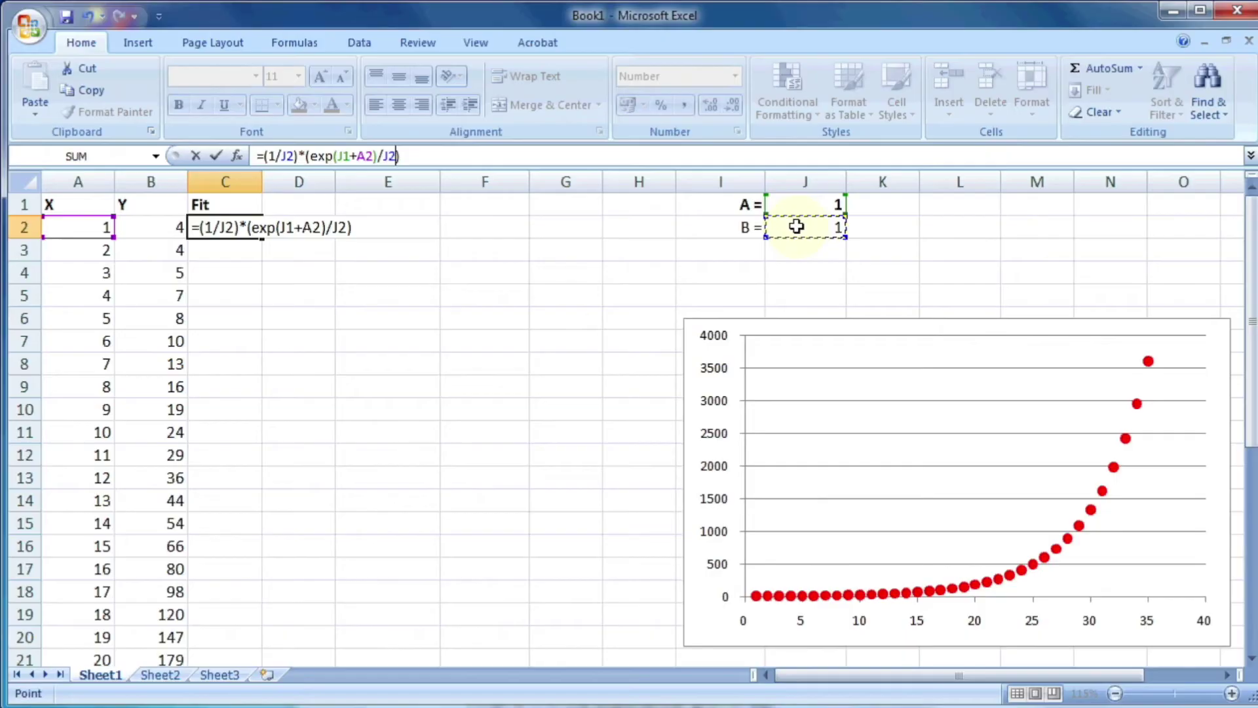
text())
click(334, 156)
text(()
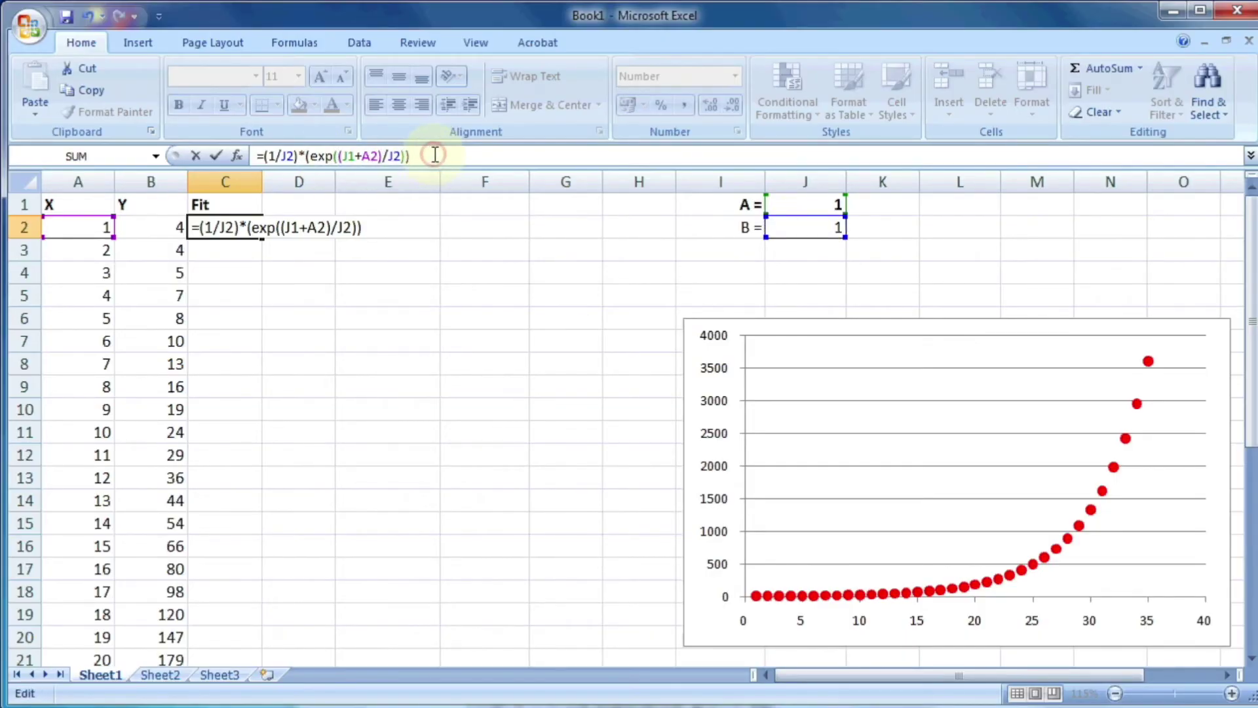
key(Return)
Make the J1 and J2 references absolute: =(1/$J$2)*(EXP(($J$1+A2)/$J$2)).
click(252, 230)
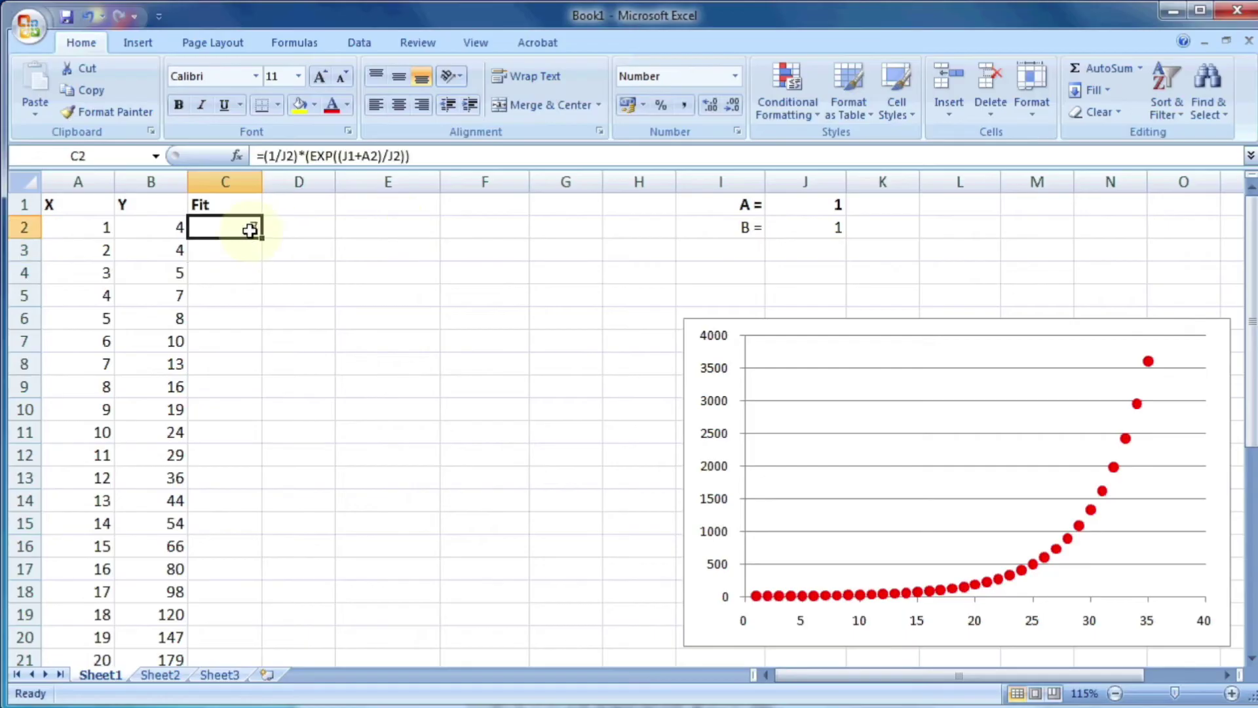
click(282, 156)
text($J)
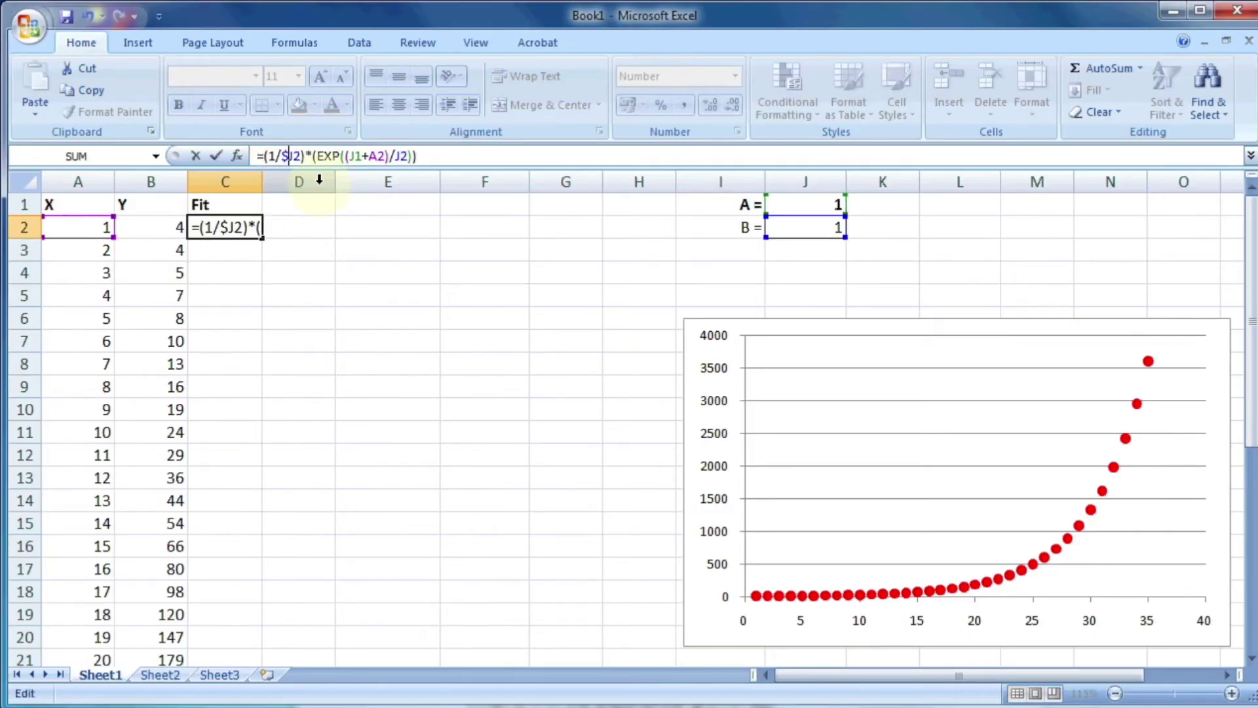
text($)
key(Right)
key(Right)
key(Right)
key(Right)
key(Right)
key(Right)
key(Right)
key(Right)
key(Right)
key(Right)
key(Right)
key(Right)
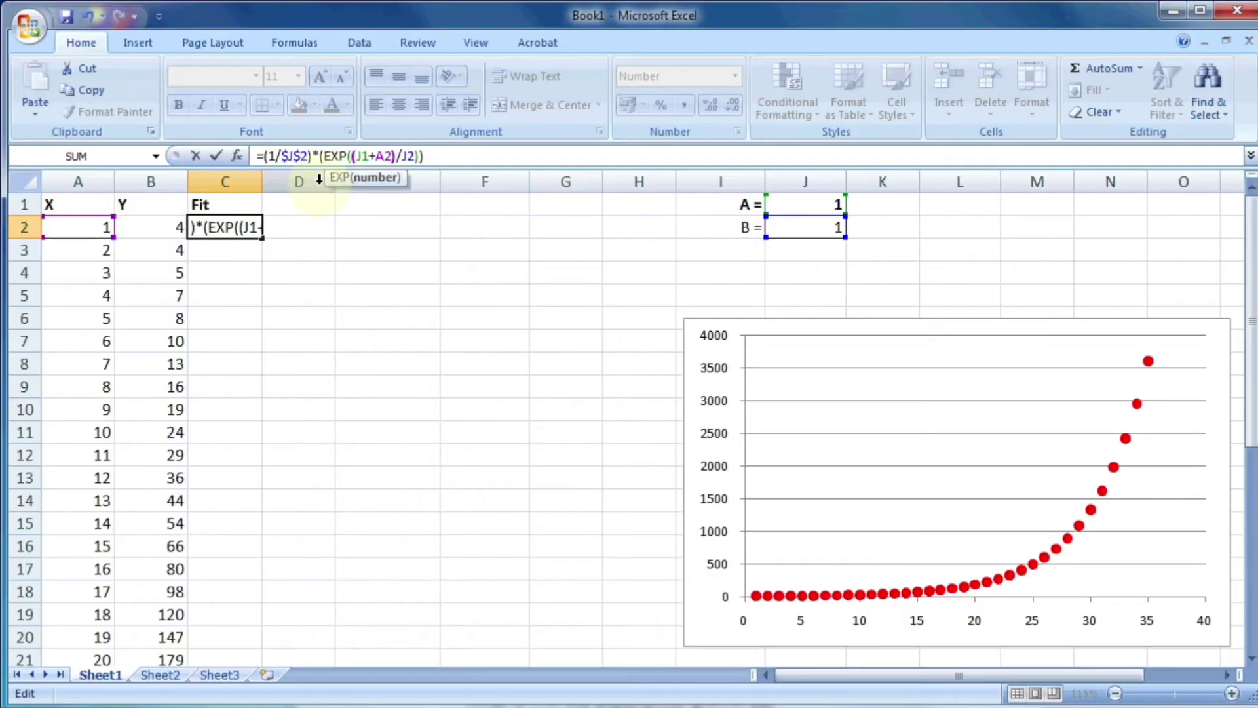
text($J$)
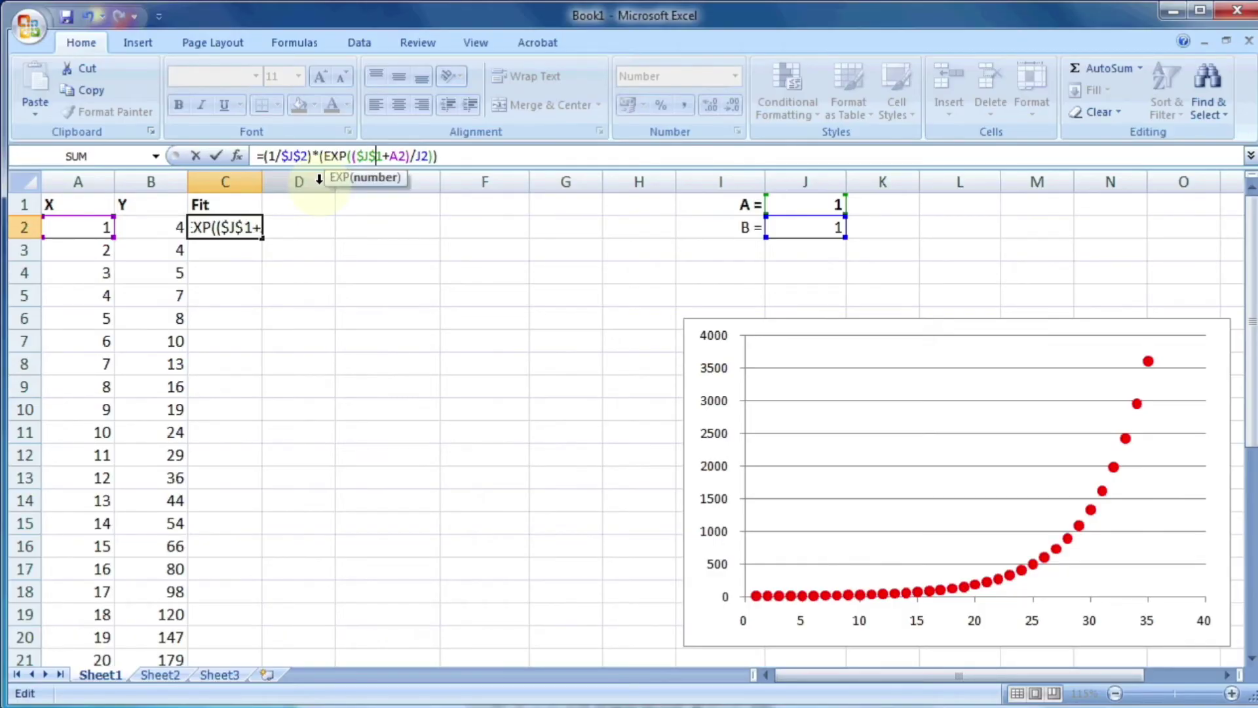
key(Right)
key(Right)
key(Right)
key(Right)
key(Right)
key(Right)
key(Right)
text($)
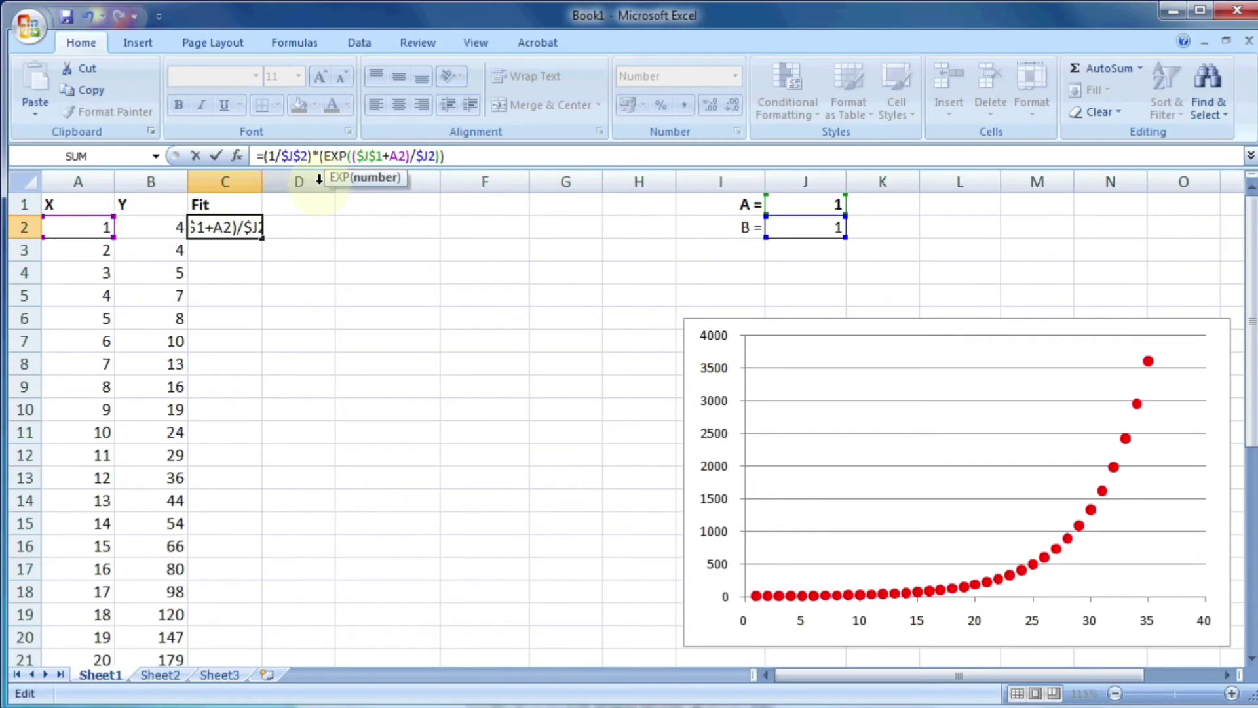
text($)
key(Return)
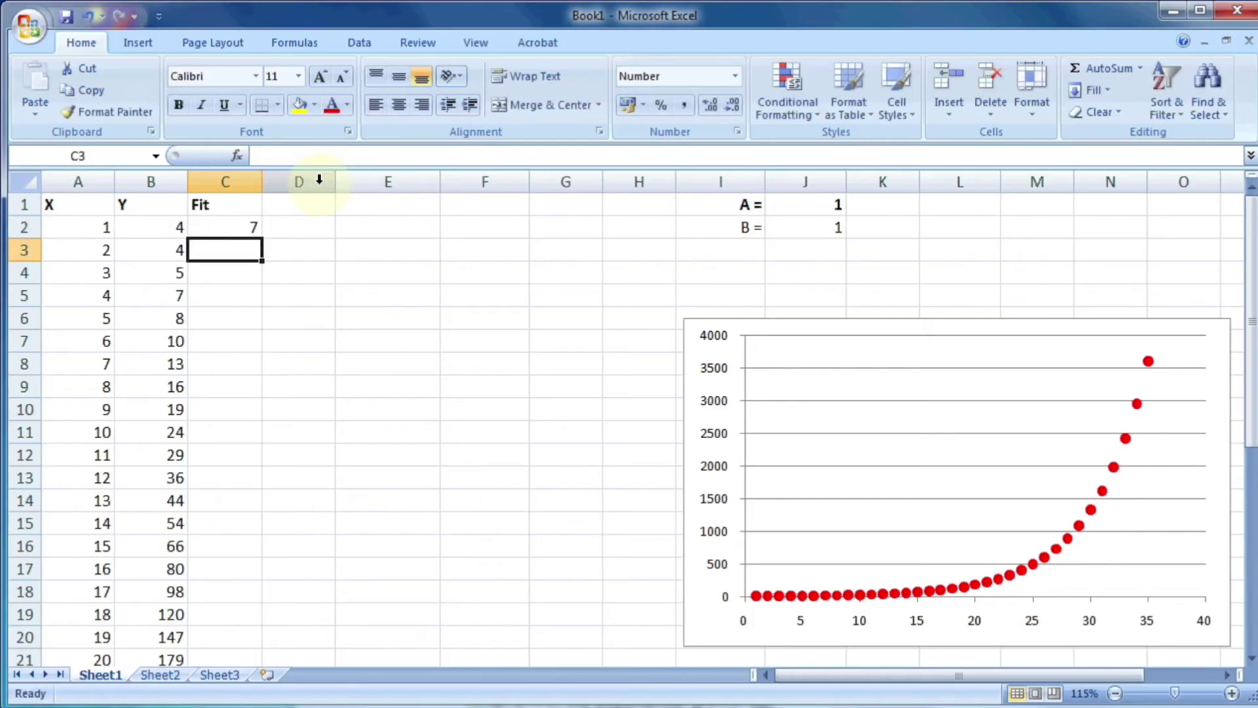
click(216, 229)
Fill the Fit formula down column C to row 36.
double_click(263, 238)
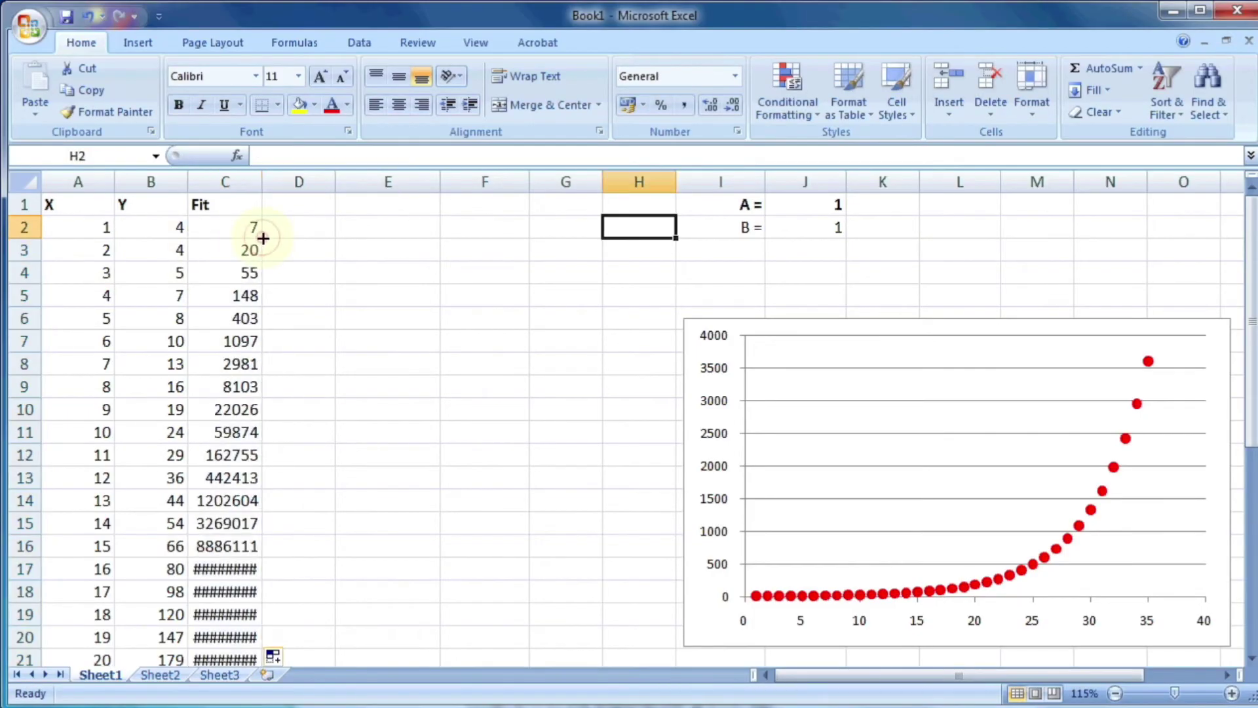
click(236, 233)
scroll(202, 506, down, 2)
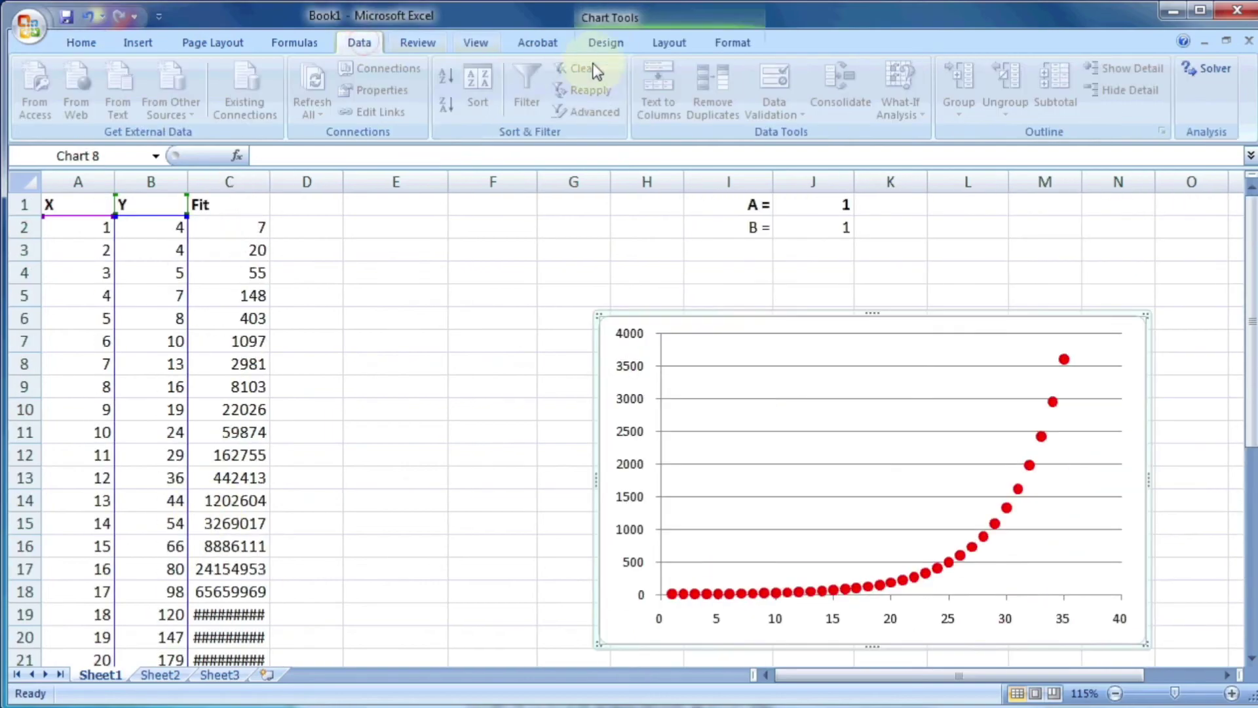
Add a chart series named from C1 with X values A2:A36 and Y values C2:C36.
click(604, 43)
click(225, 95)
click(422, 483)
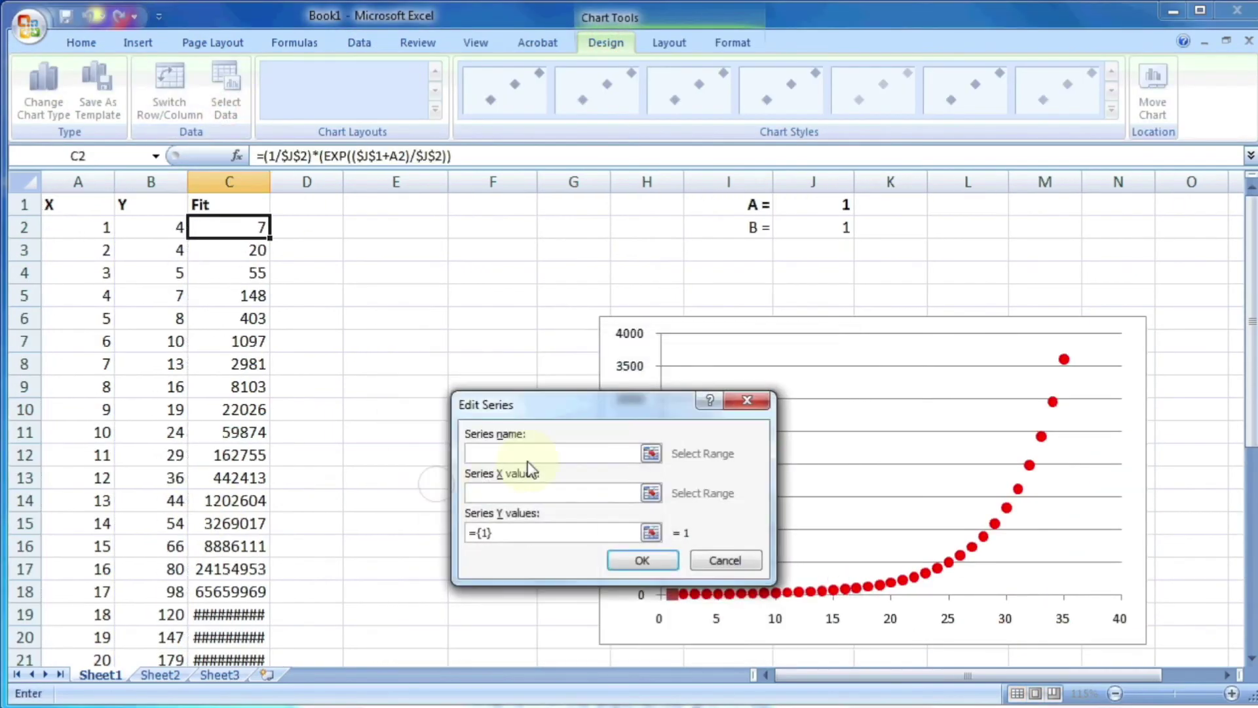
click(270, 206)
click(557, 493)
click(78, 227)
scroll(95, 356, down, 10)
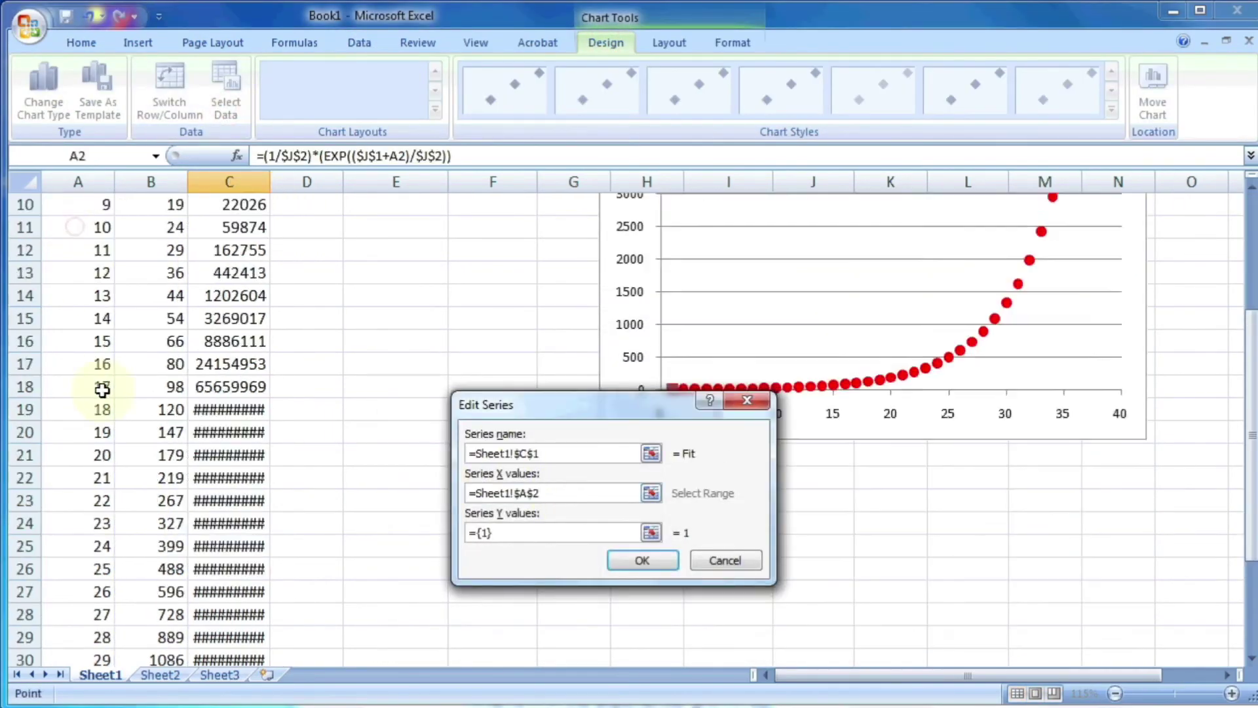
shift+click(95, 318)
click(651, 533)
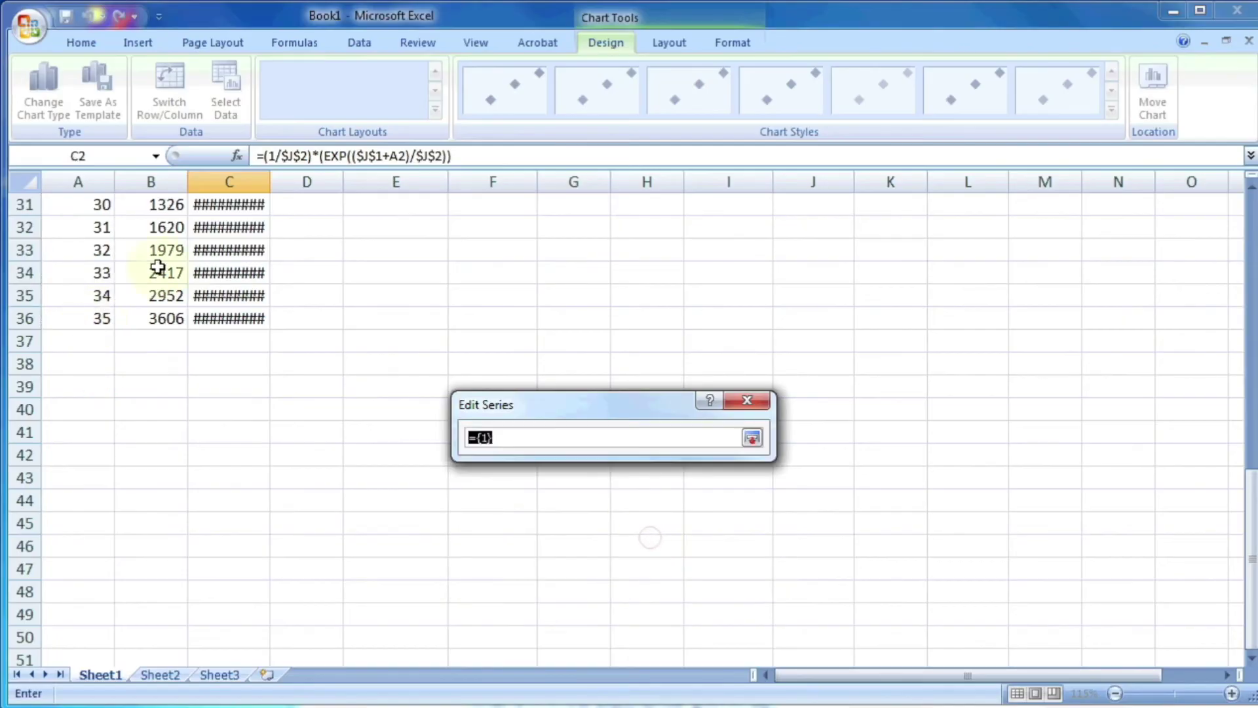
click(210, 320)
scroll(210, 320, up, 5)
scroll(210, 321, up, 5)
shift+click(226, 229)
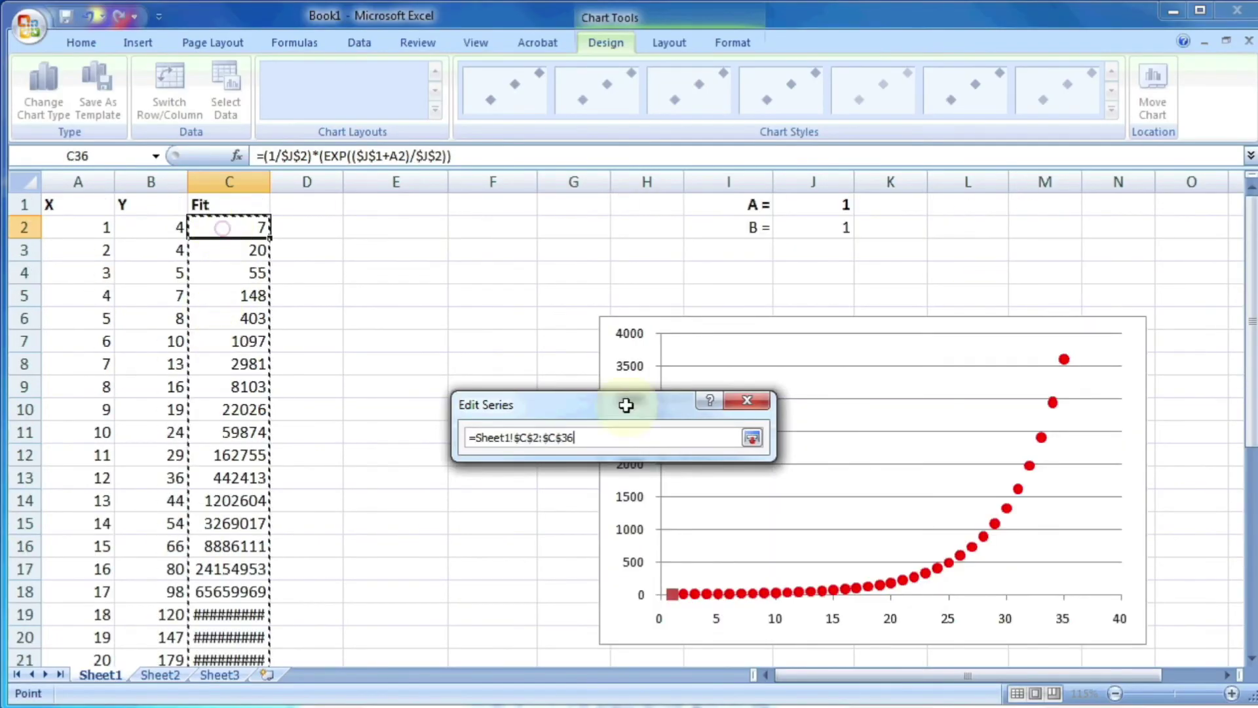
click(752, 437)
click(642, 560)
click(717, 620)
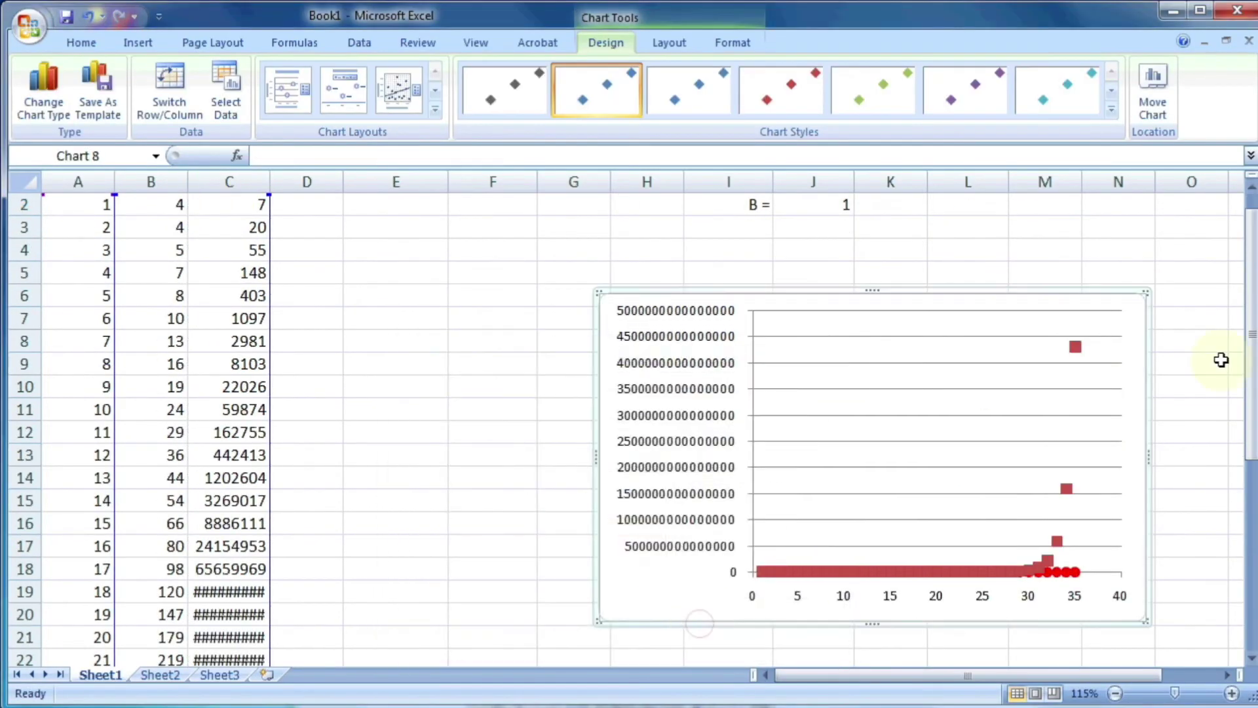
Format the Fit series with no markers, no marker fill and a solid black line.
right_click(1076, 349)
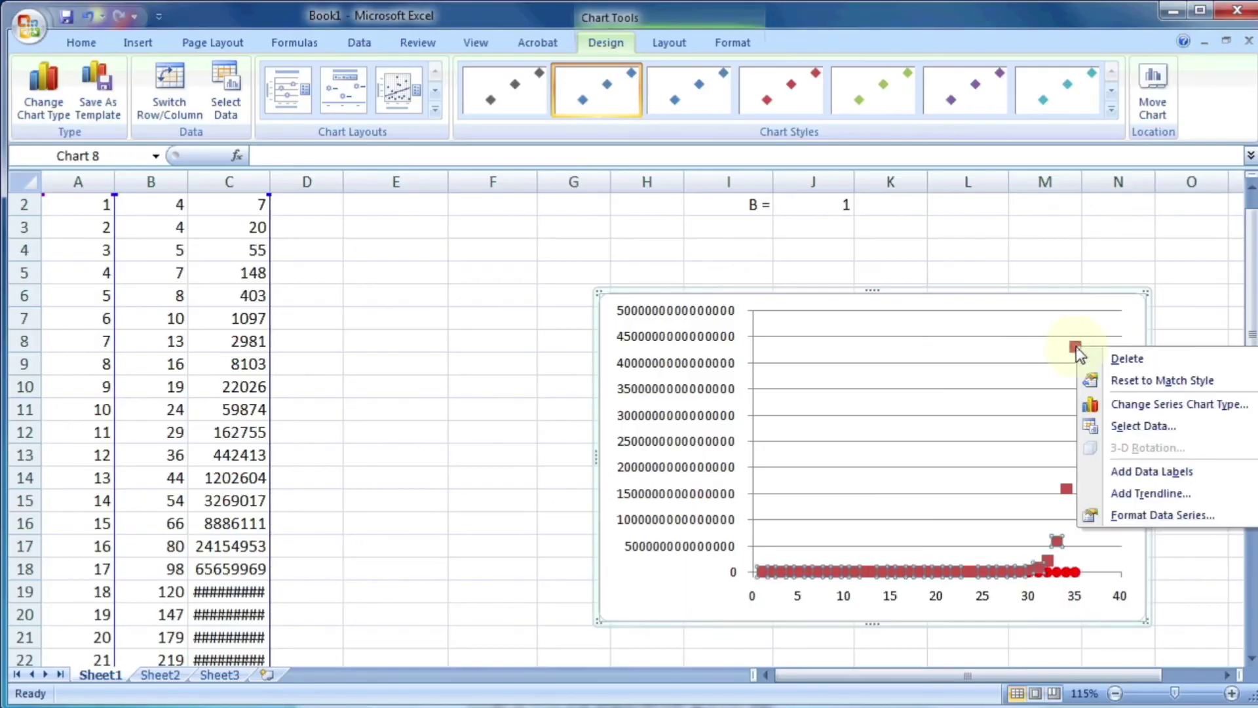
click(1126, 514)
click(487, 157)
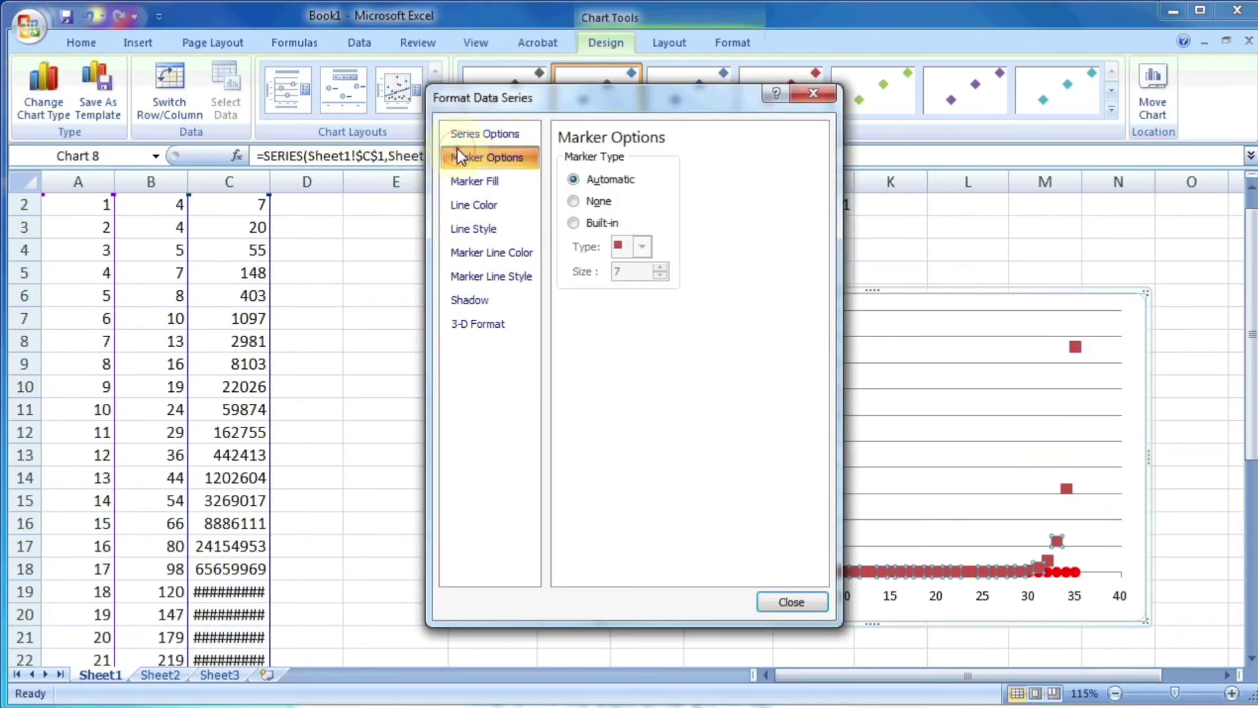
click(574, 201)
click(488, 187)
click(580, 162)
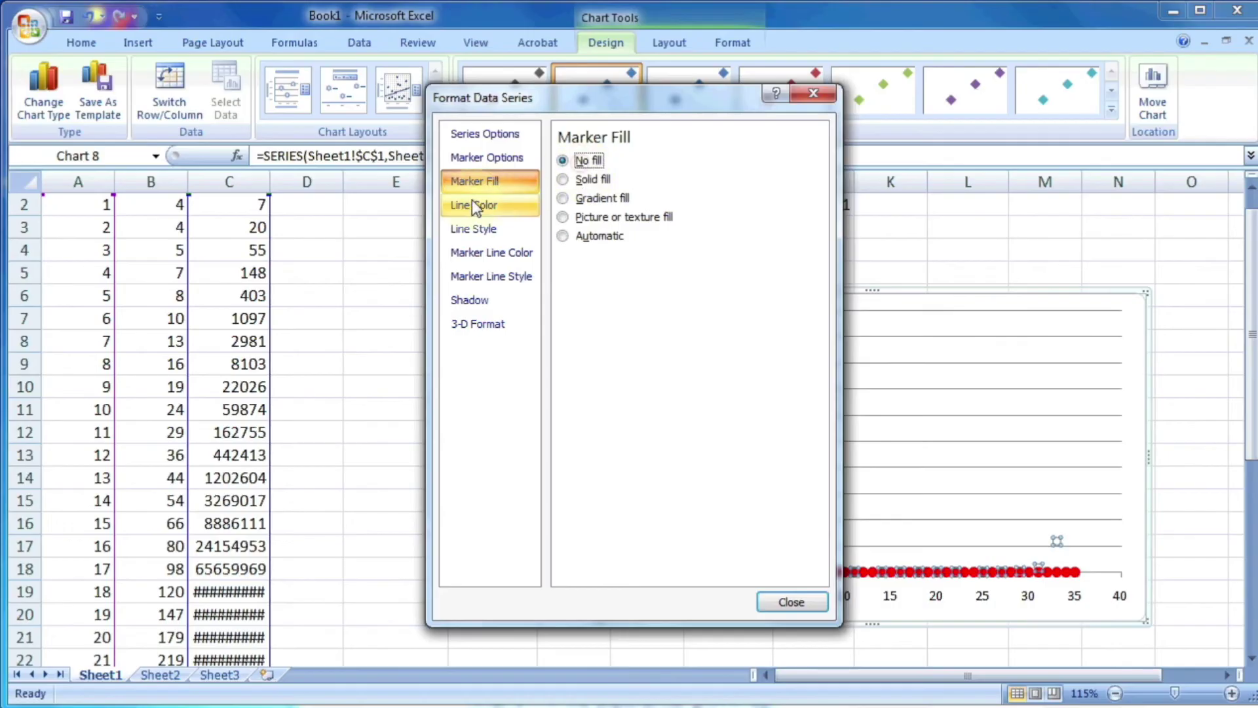
click(492, 203)
click(576, 179)
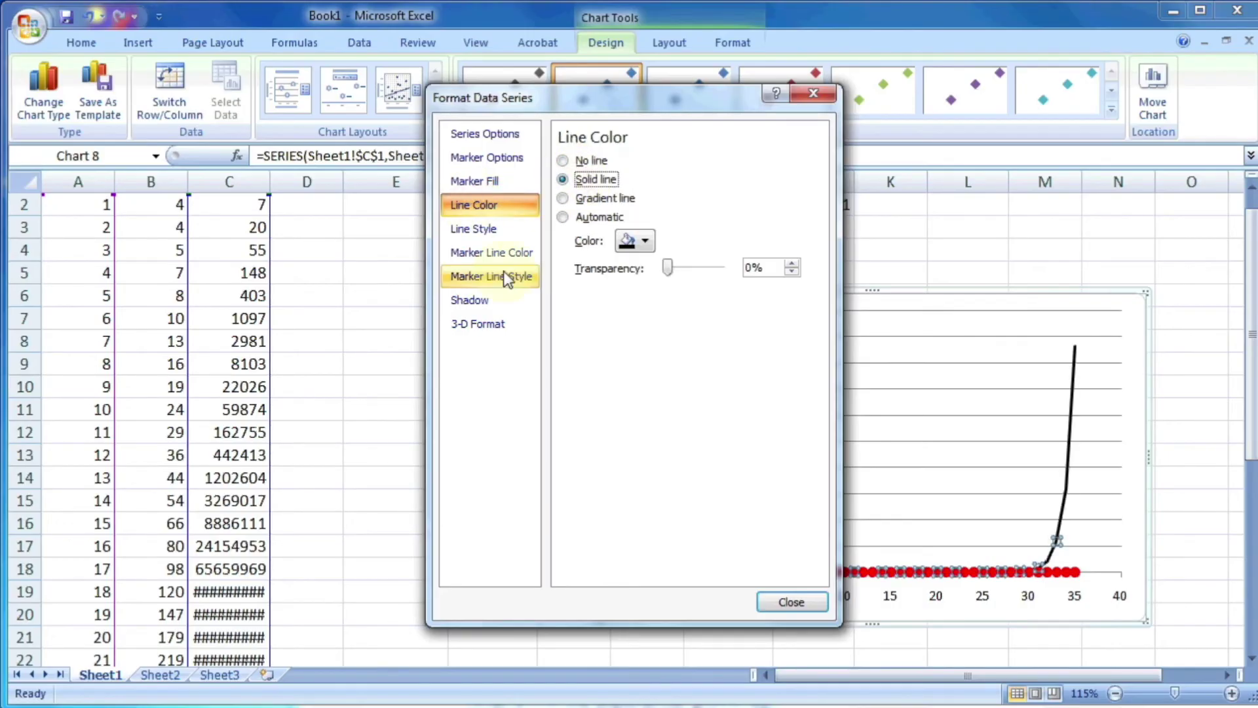
click(780, 598)
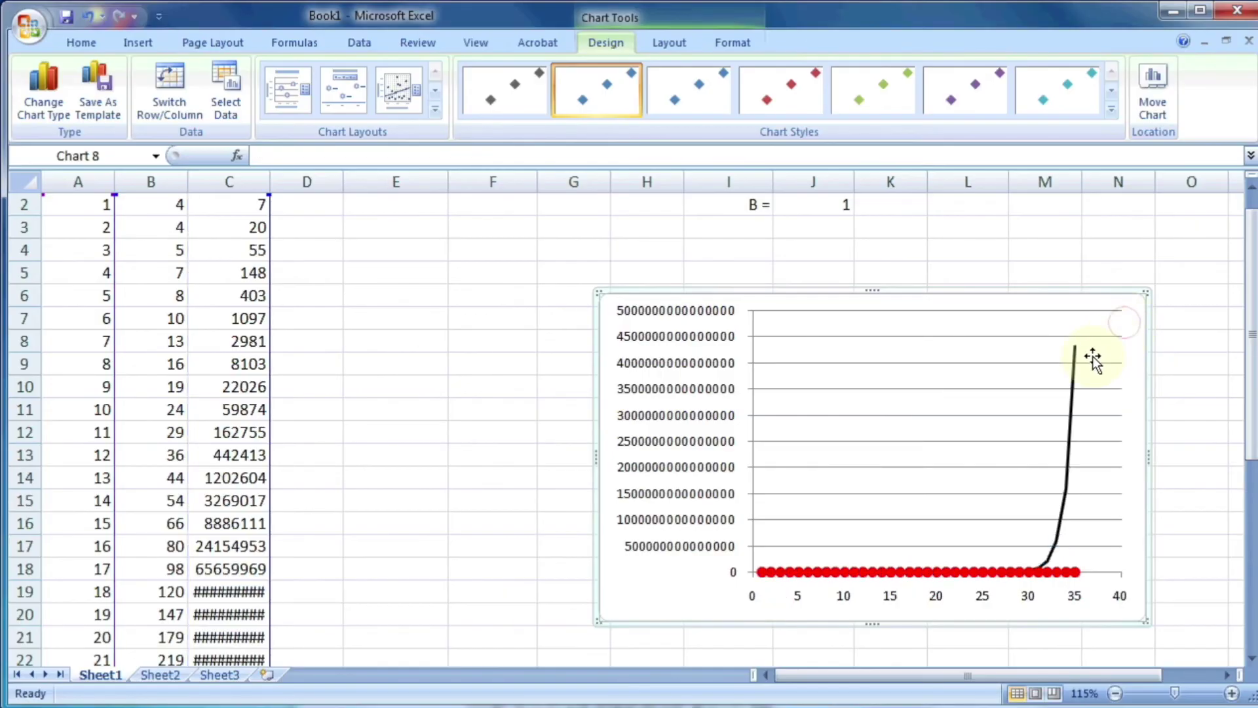
scroll(1048, 341, up, 1)
Try A values of 10, 0.5 and 0.1 in J1, watching the Fit column update.
click(825, 205)
text(10)
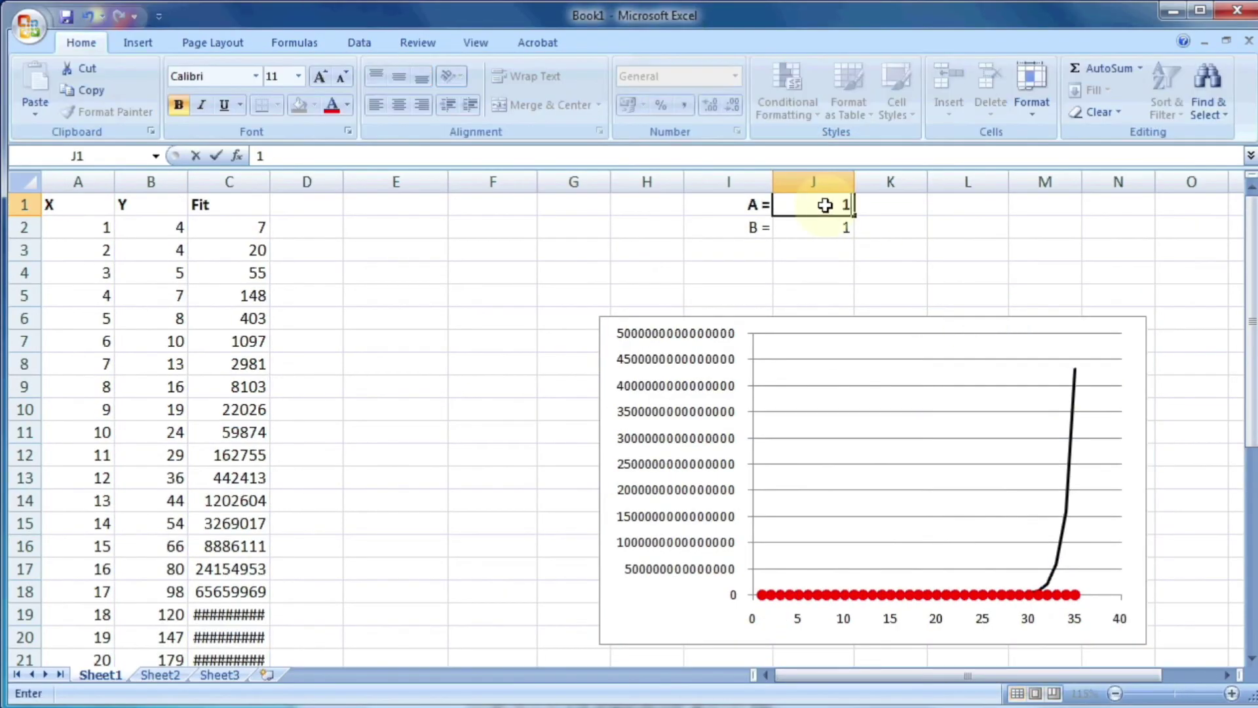
key(Return)
click(824, 205)
text(.)
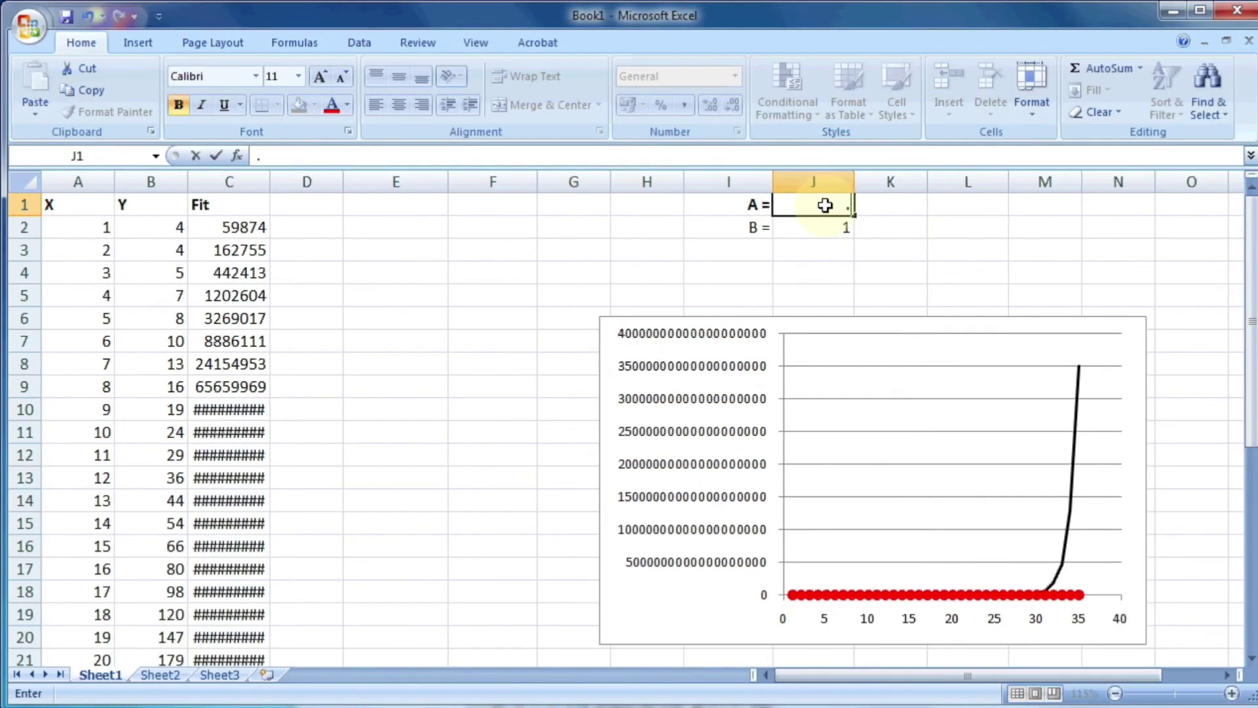
text(5)
key(Return)
click(824, 205)
text(.1)
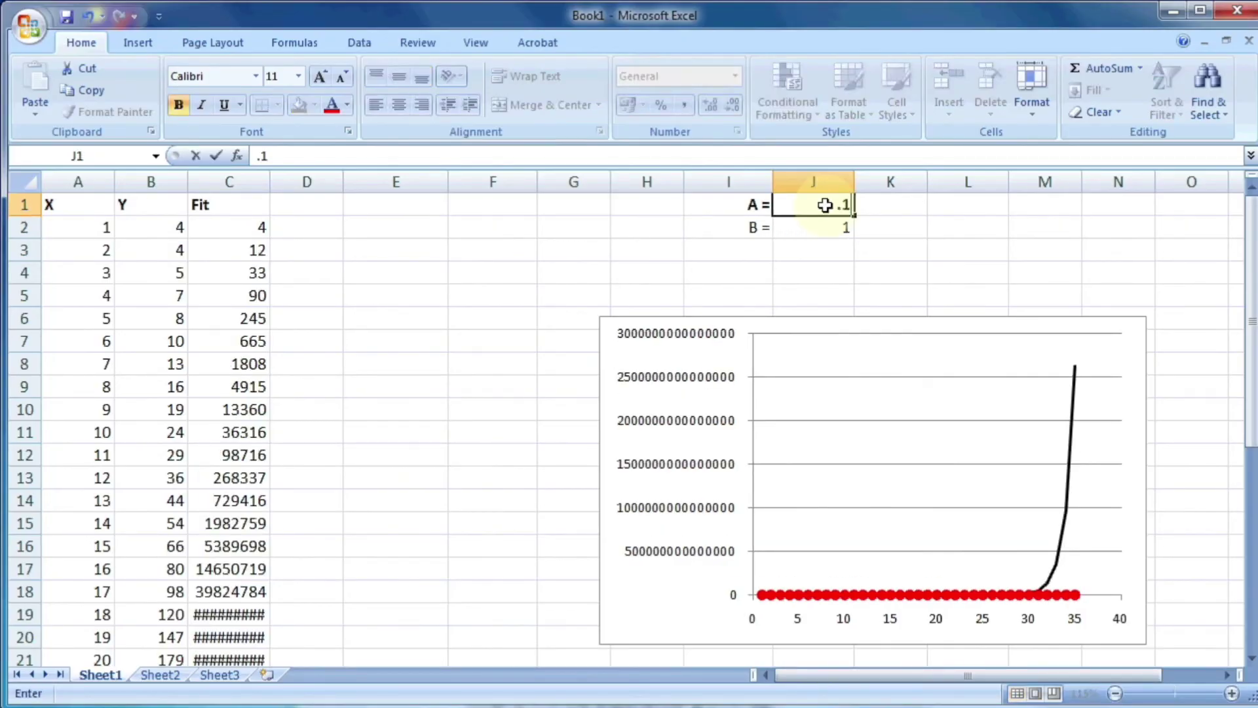
key(Return)
Lower A in J1 to 0.01 and then 0.001, checking the recalculated Fit values.
click(825, 205)
text(.01)
key(Return)
click(824, 205)
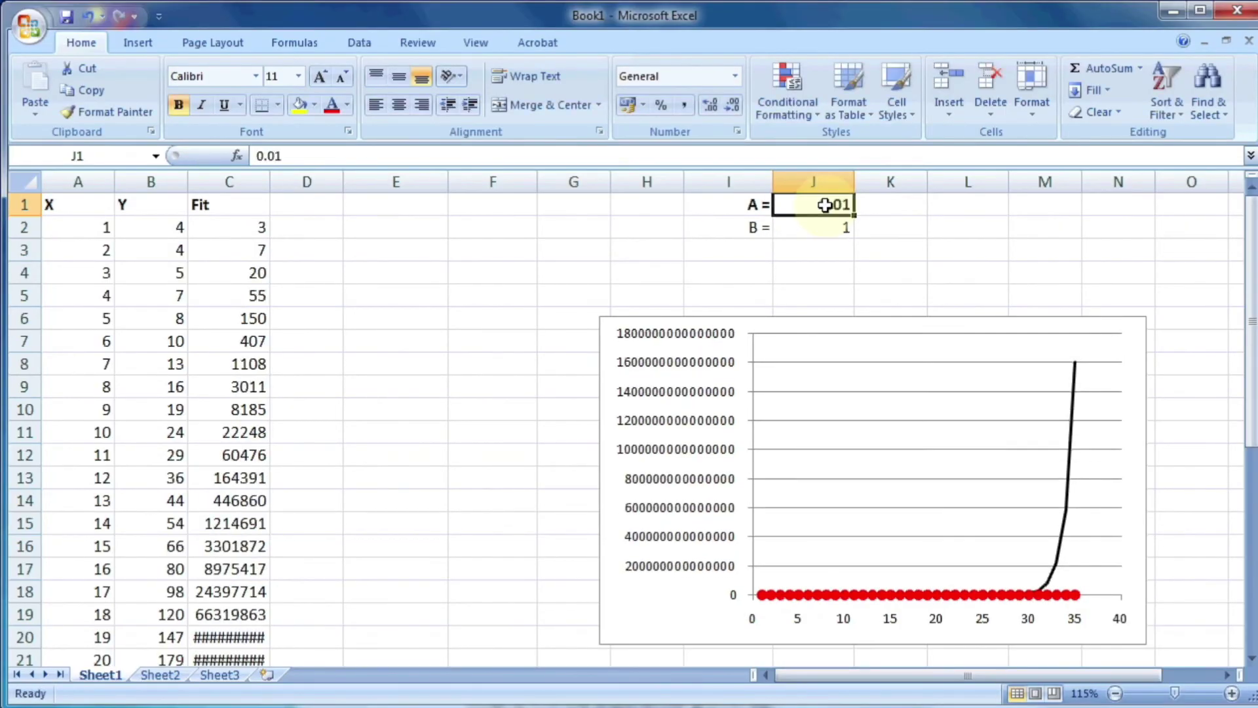
text(.)
key(Return)
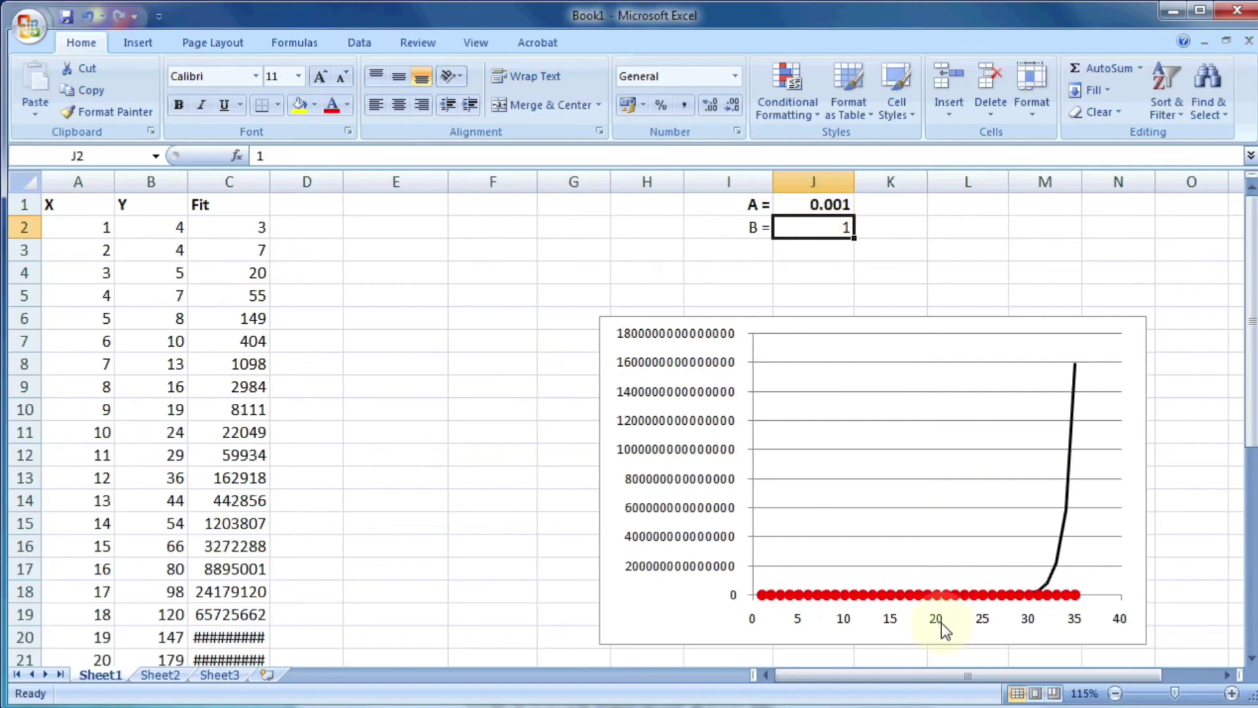
drag(492, 364, 444, 357)
scroll(448, 355, down, 1)
scroll(448, 355, up, 1)
click(933, 293)
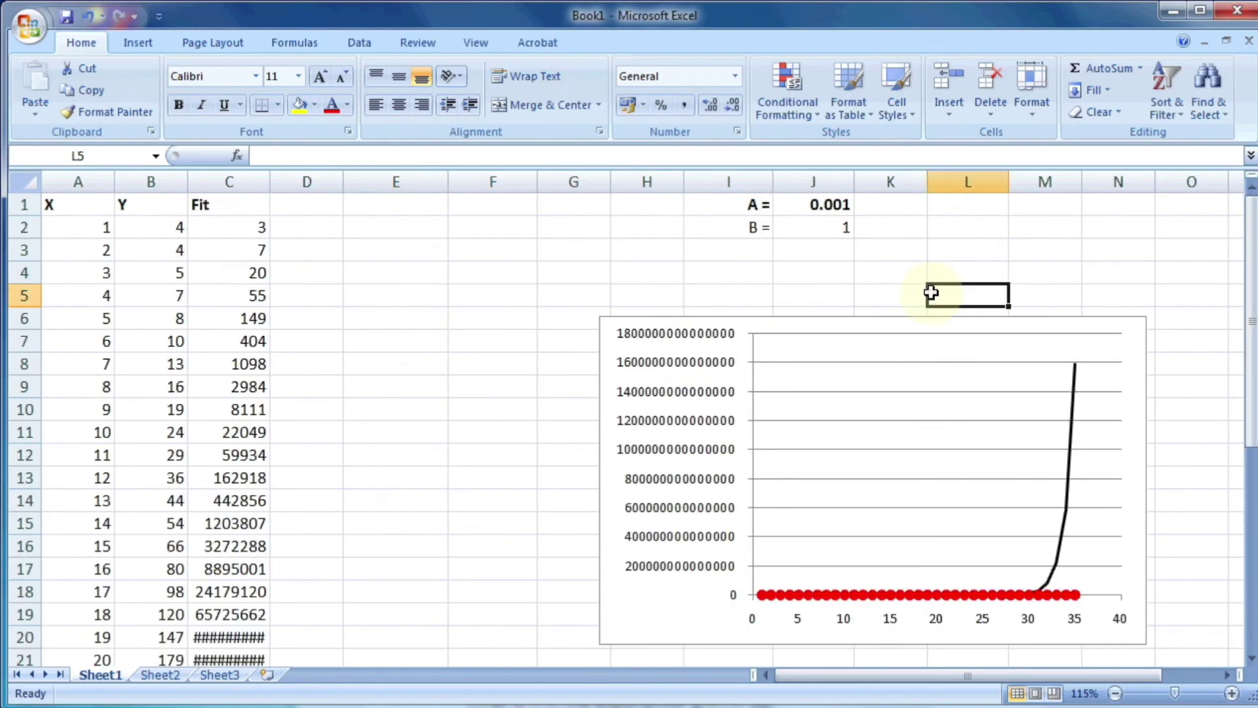
click(325, 204)
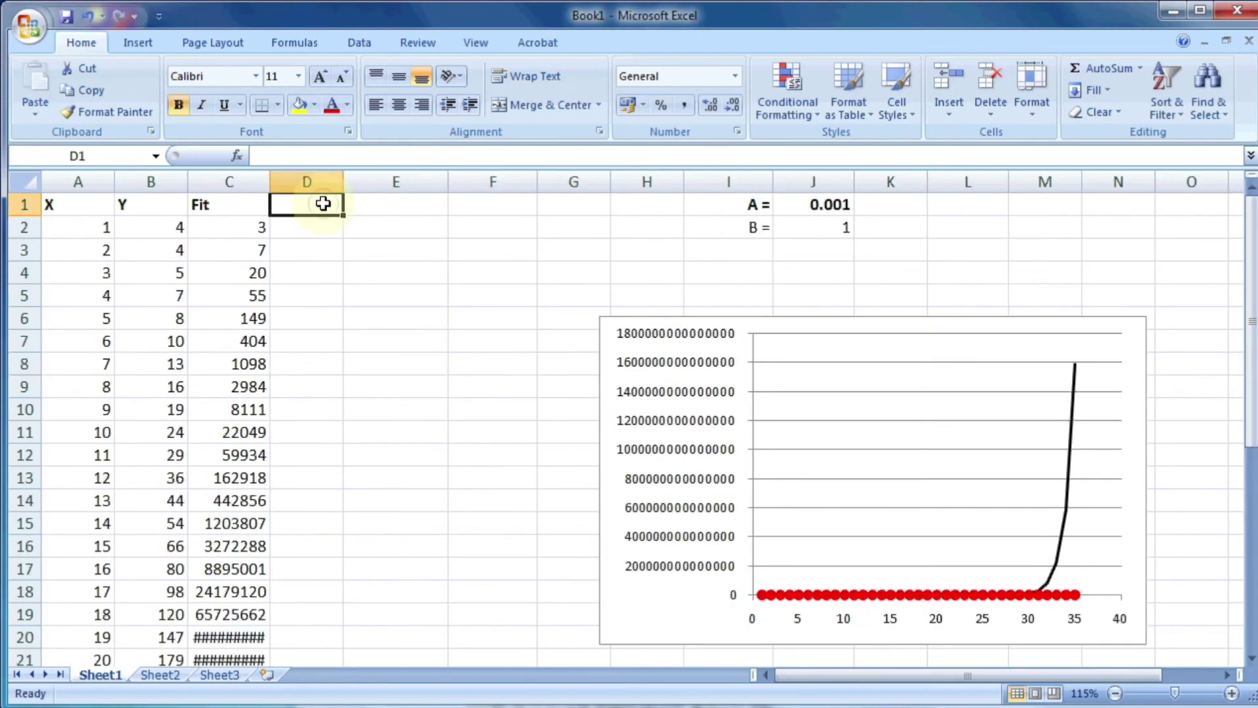
Head column D 'chi sq' and enter =(B2-C2)^2 in D2.
text(chi sq)
key(Return)
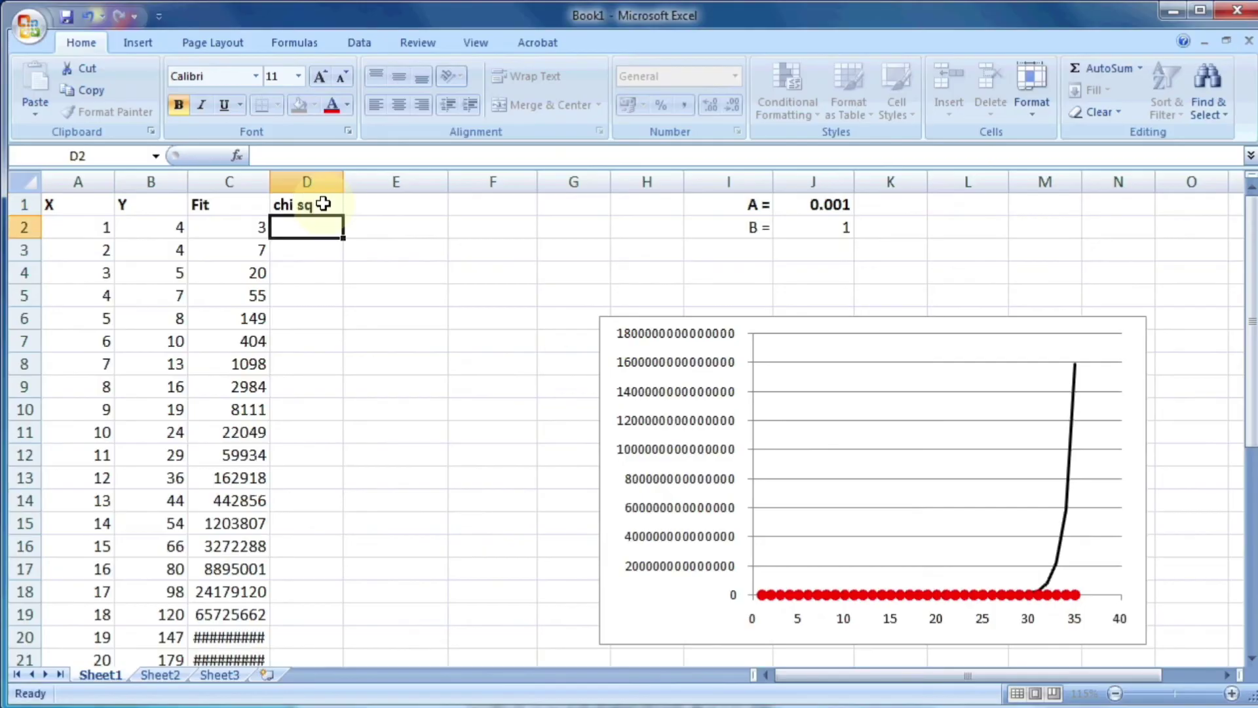
text(=)
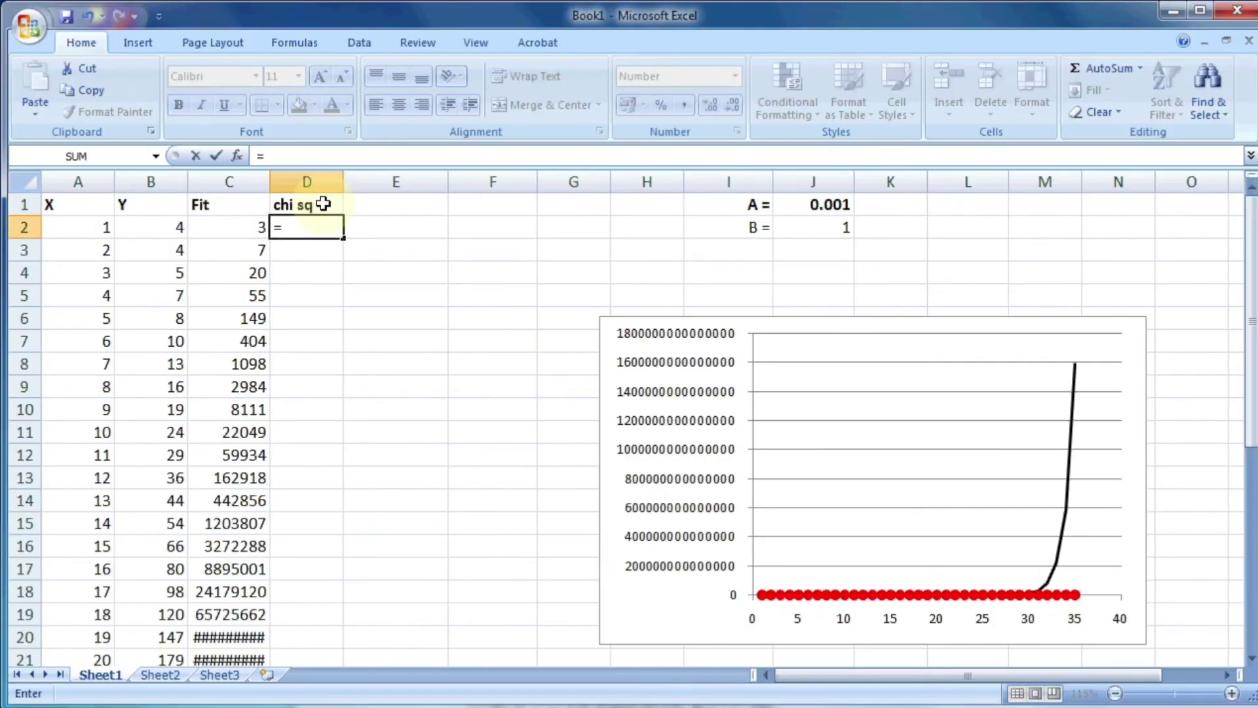
text(()
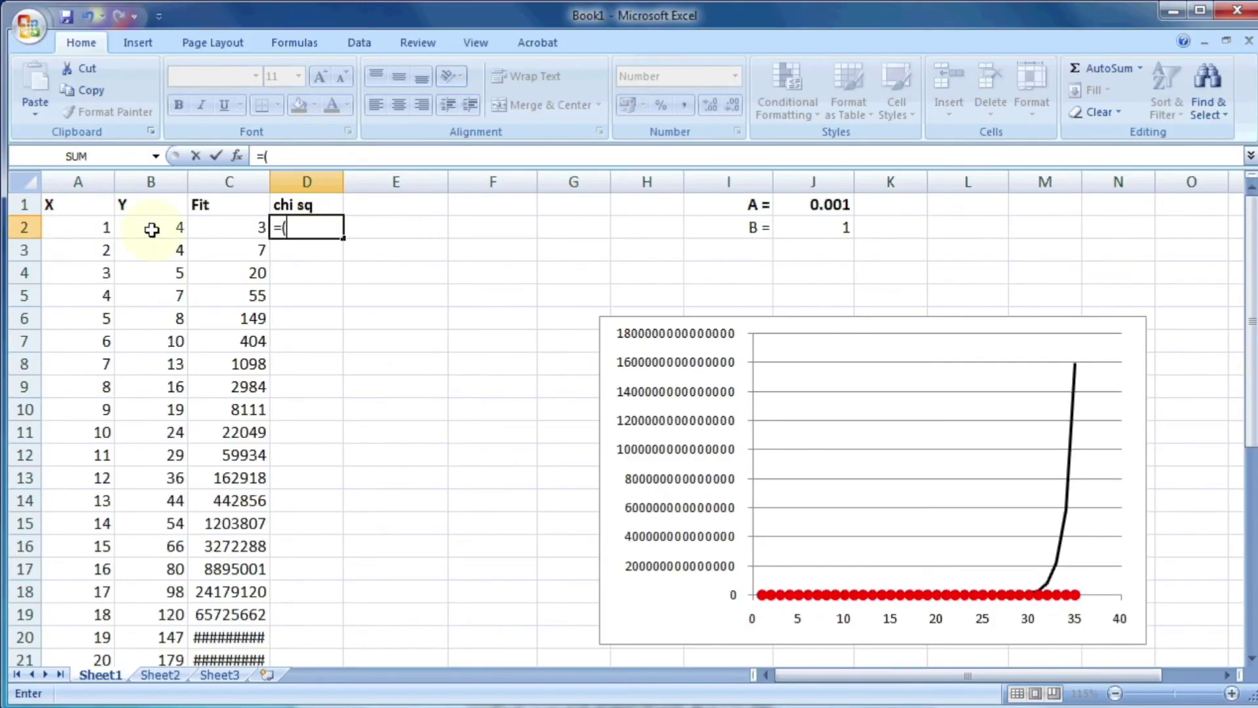
click(153, 229)
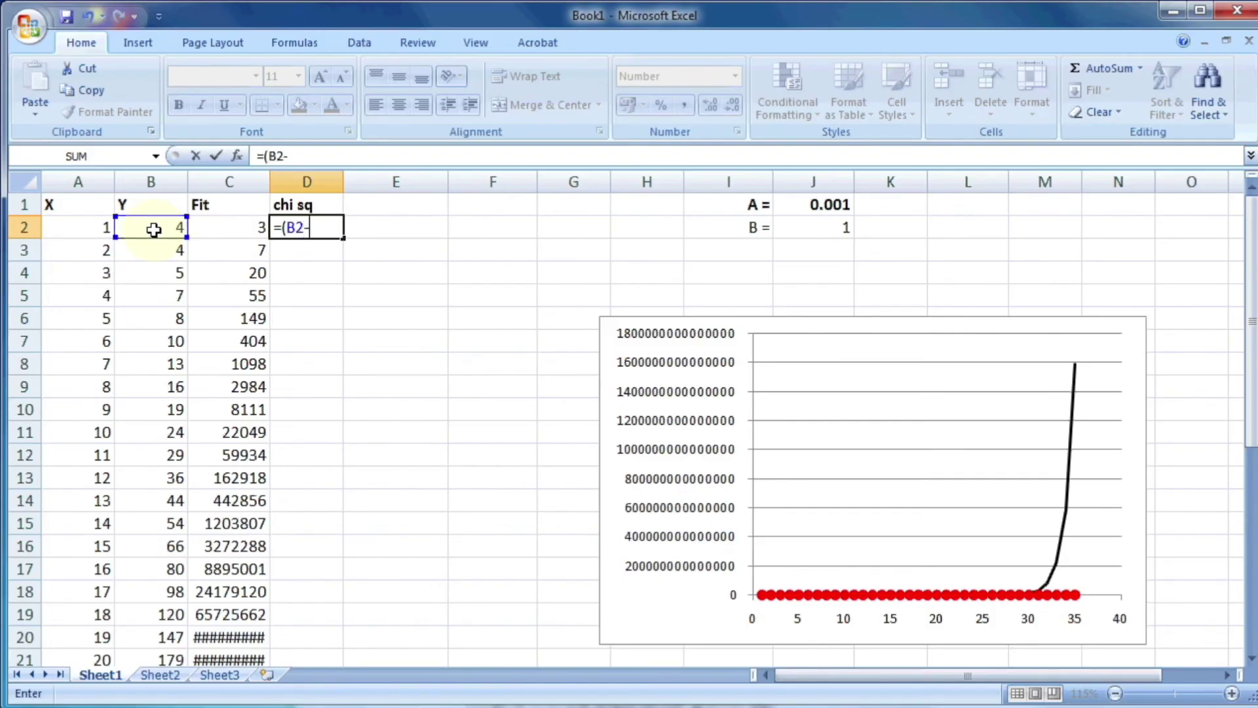
text(-)
click(206, 225)
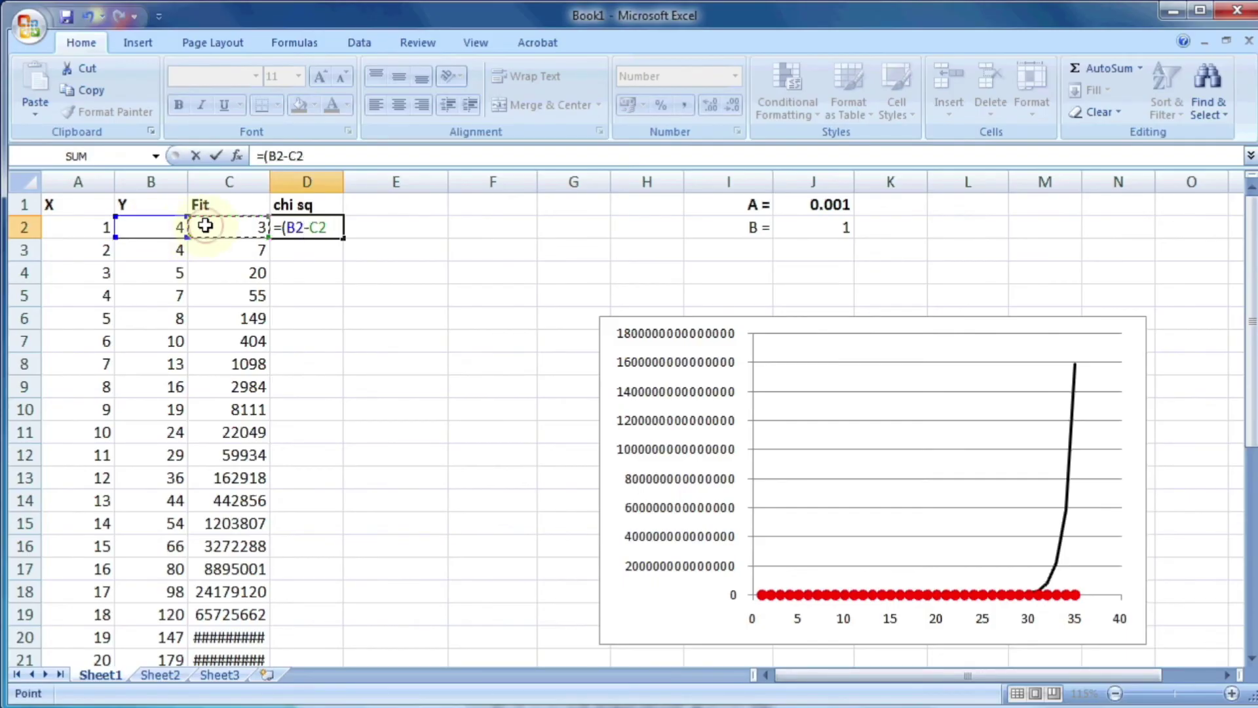
text()^2)
key(Return)
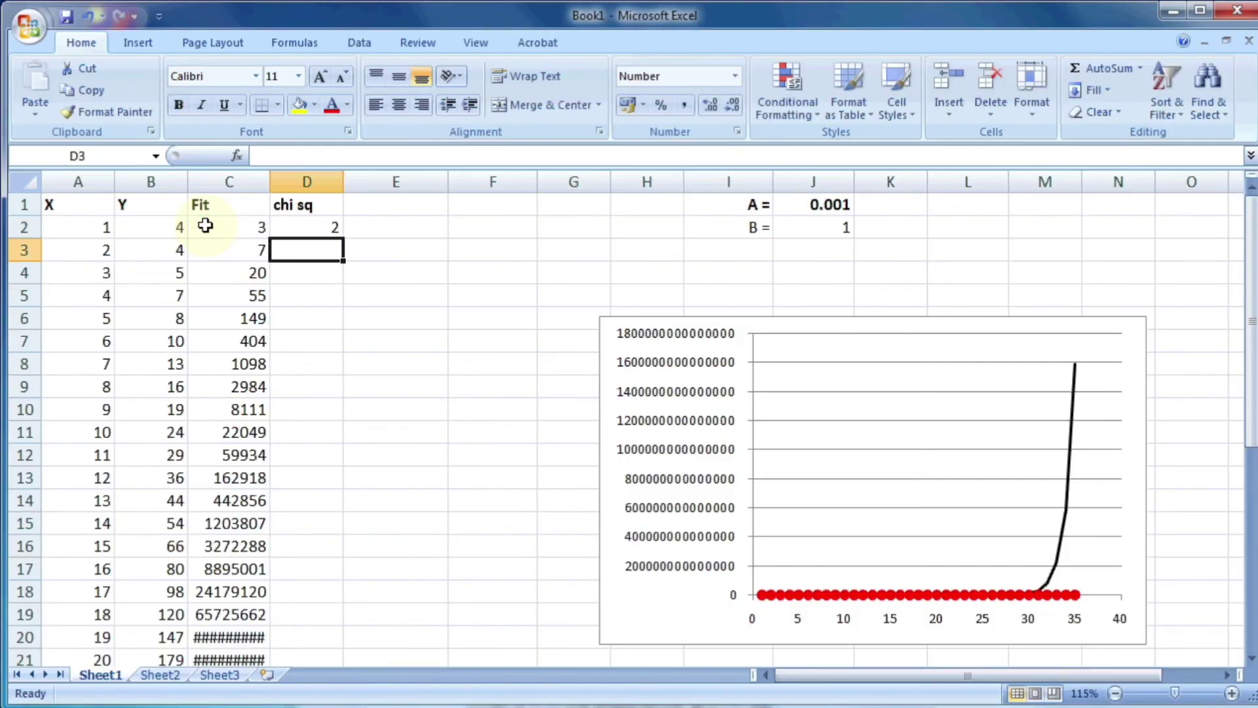
Fill the squared-difference formula down column D.
click(305, 227)
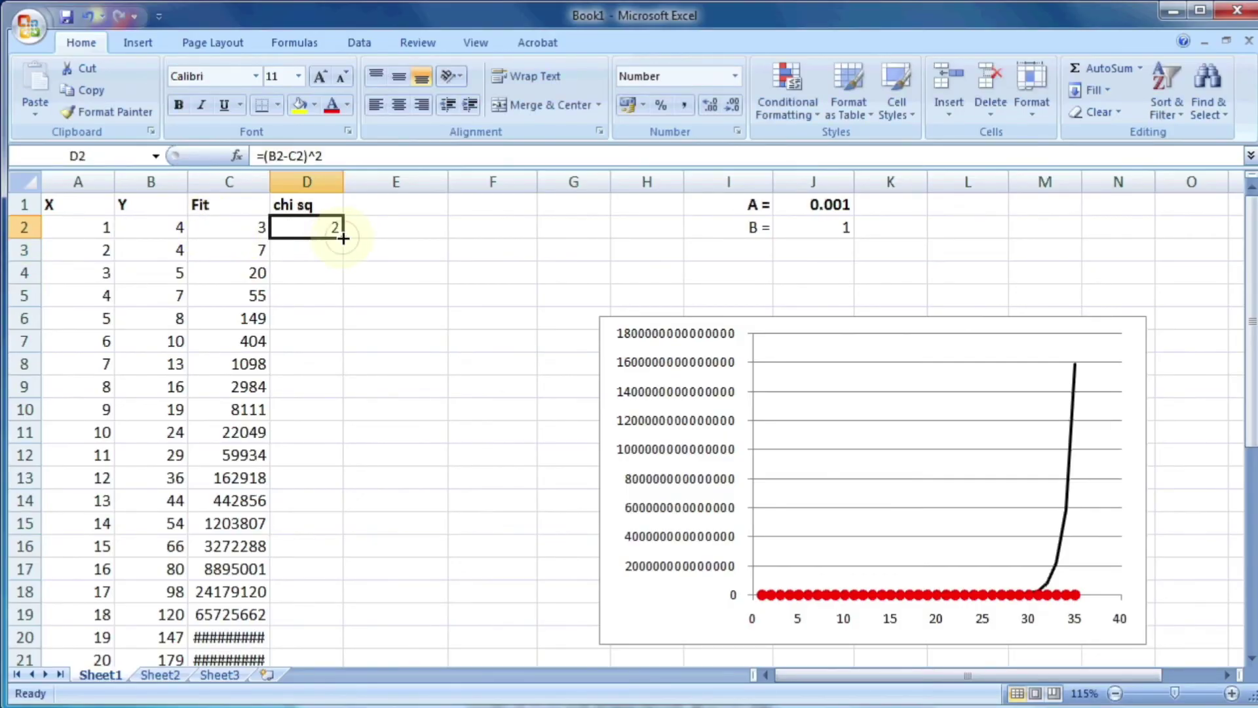
double_click(344, 238)
click(732, 250)
Label I3 'sum chi sq' and total column D in J3 with =SUM(D:D).
text(su)
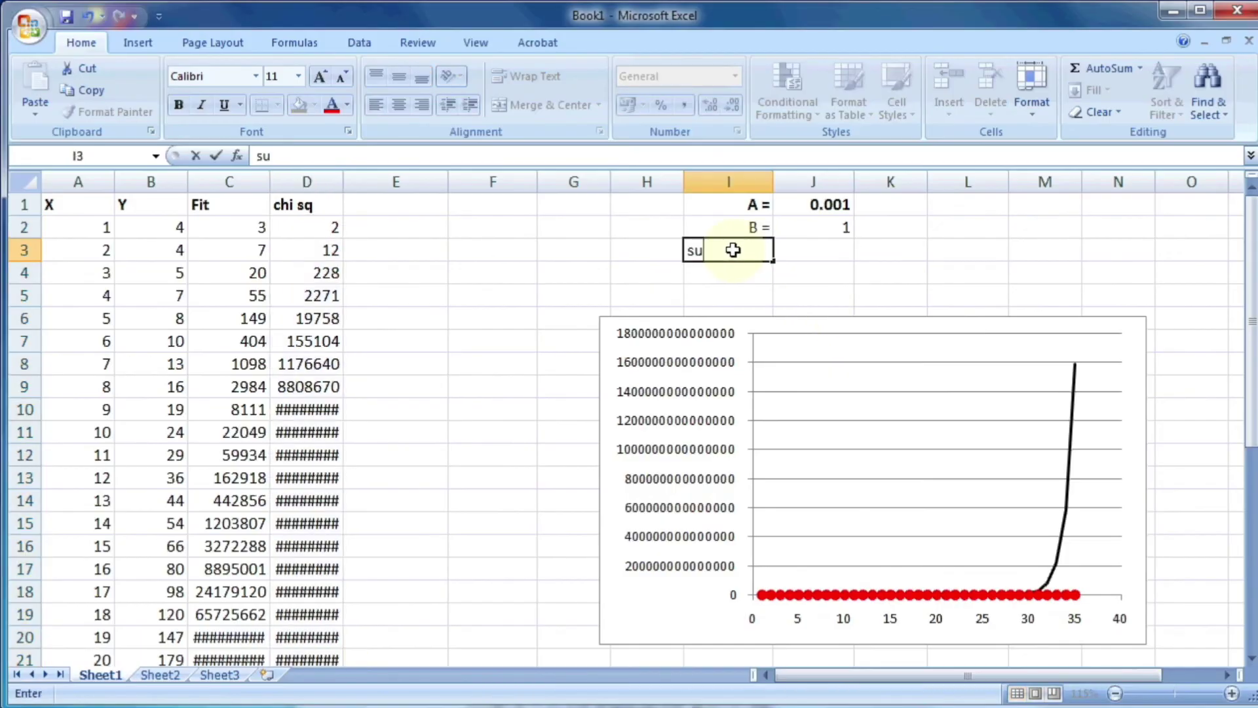
text(m chi sq)
key(Return)
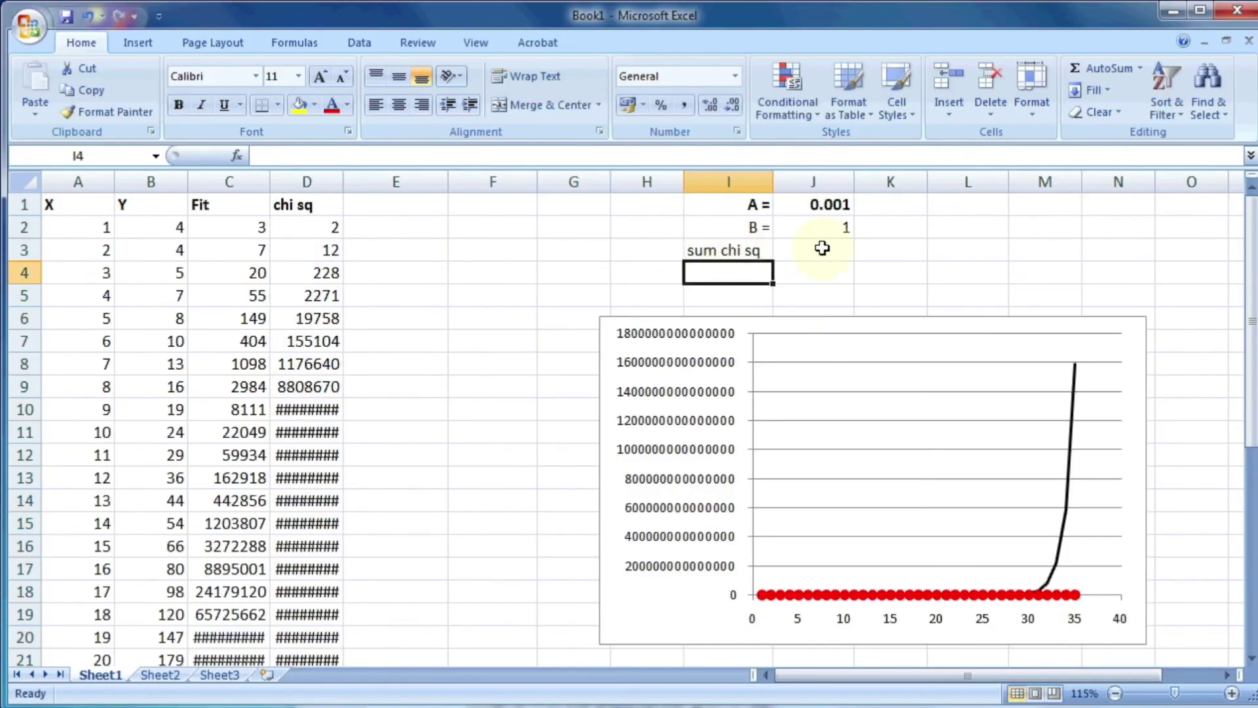
click(822, 247)
text(+)
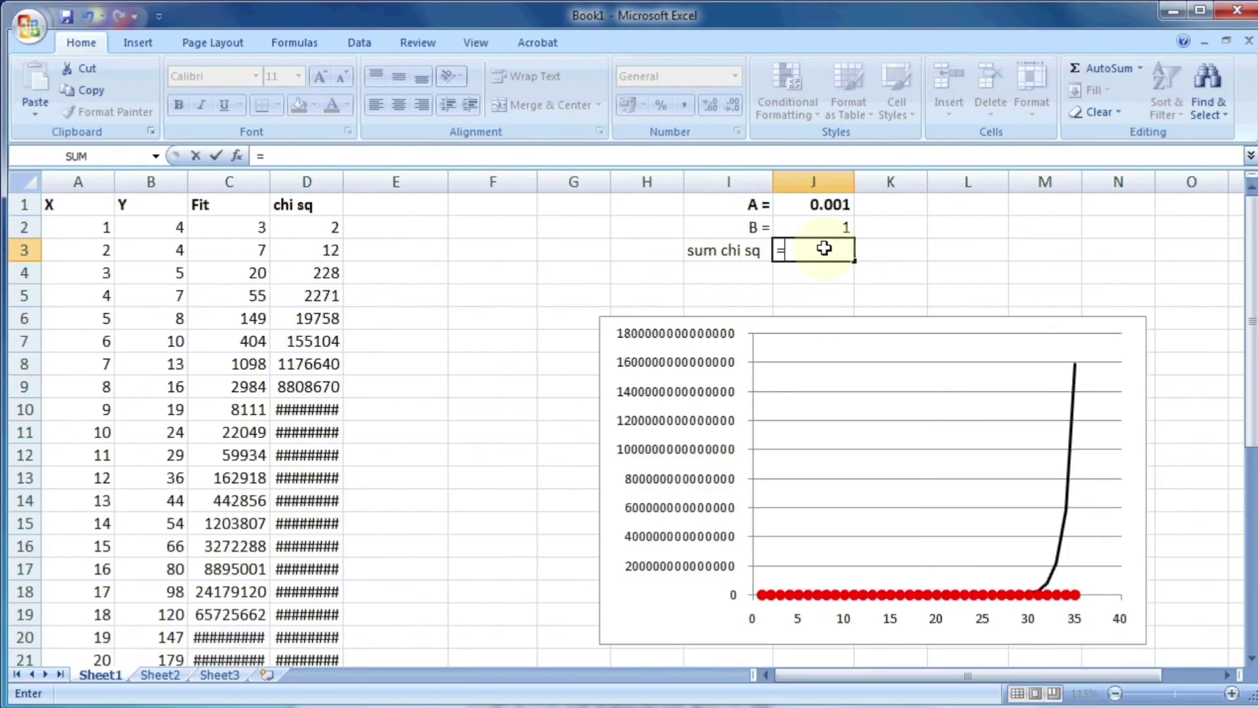
key(BackSpace)
text(=sum()
click(300, 178)
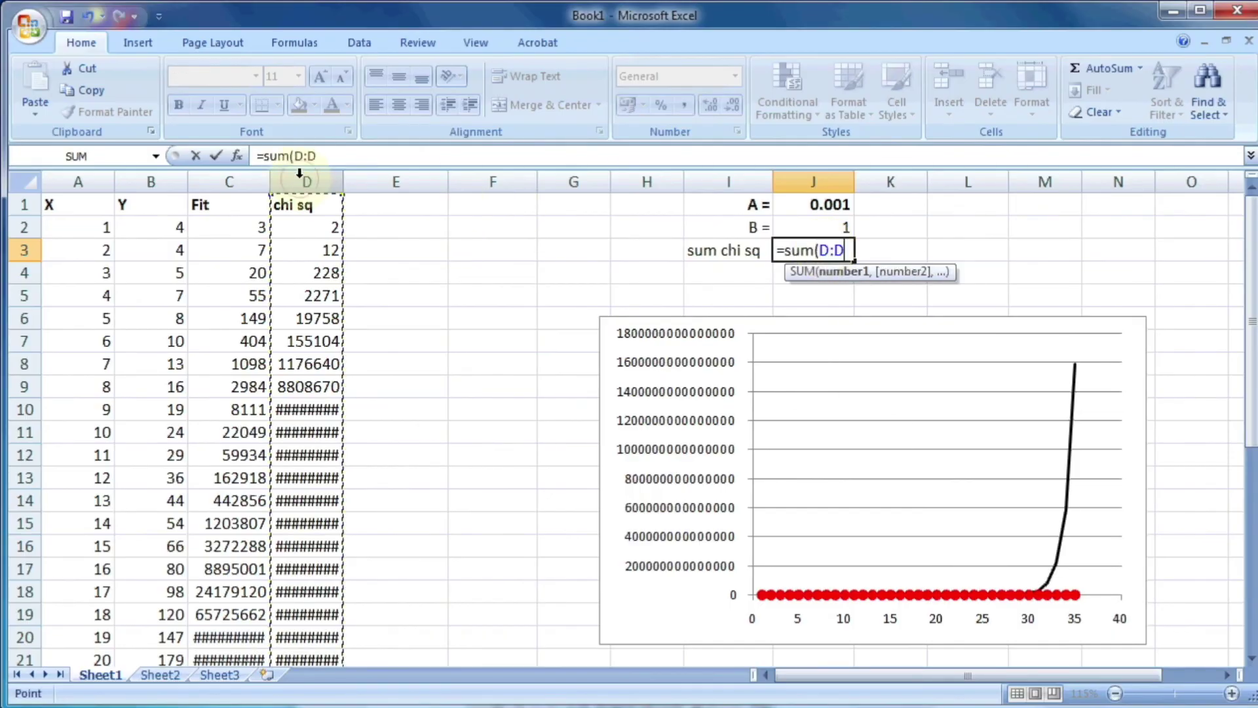
key(Return)
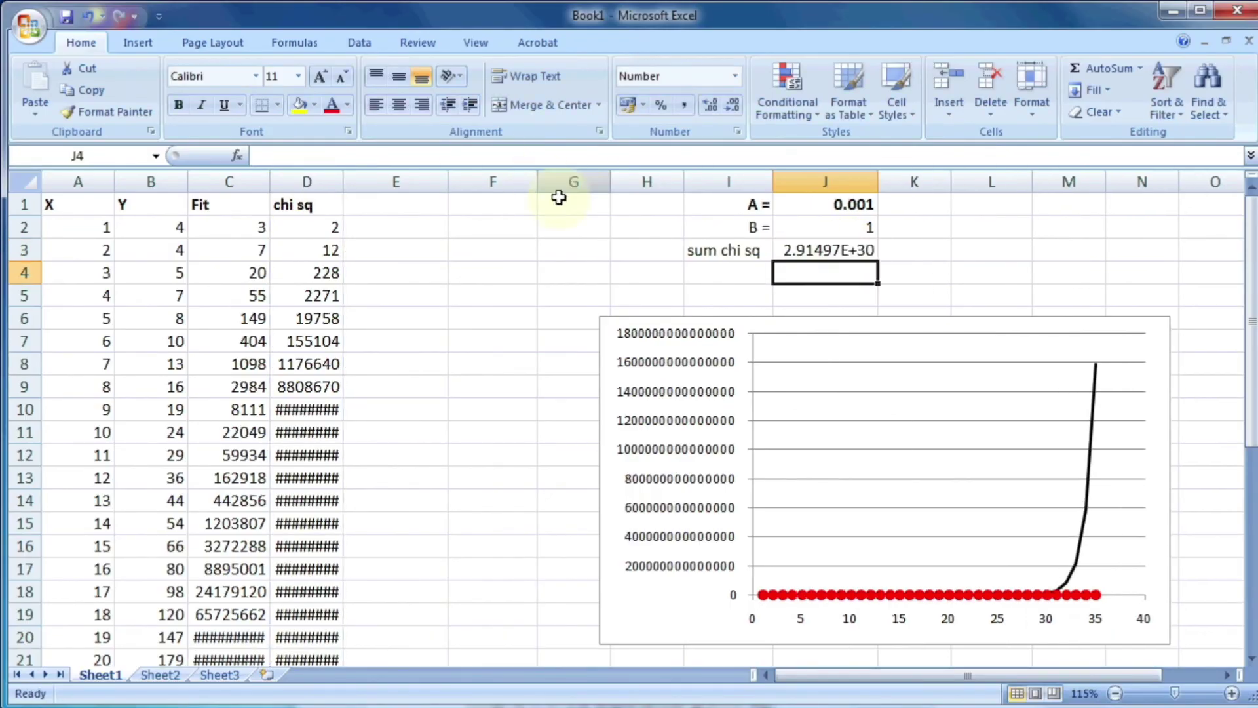
click(845, 249)
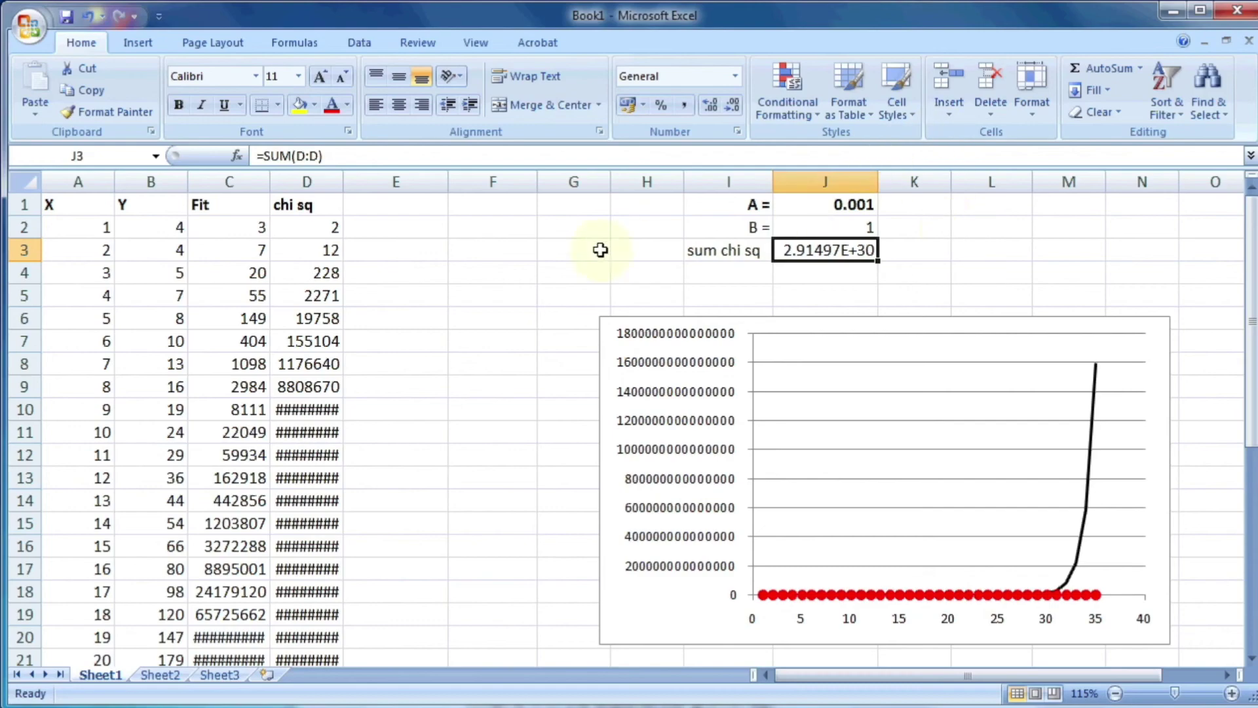
click(345, 42)
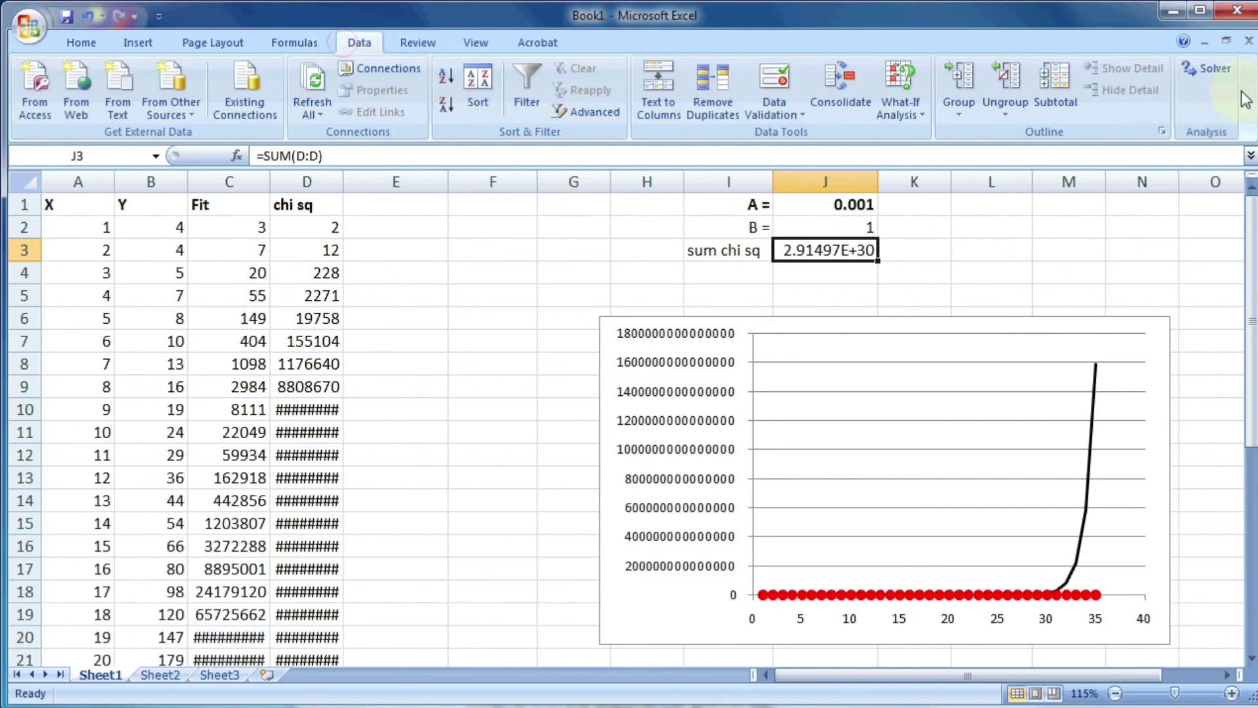
Run Solver to minimize J3 by changing J1:J2, reaching chi-square 11.39741607.
click(1204, 70)
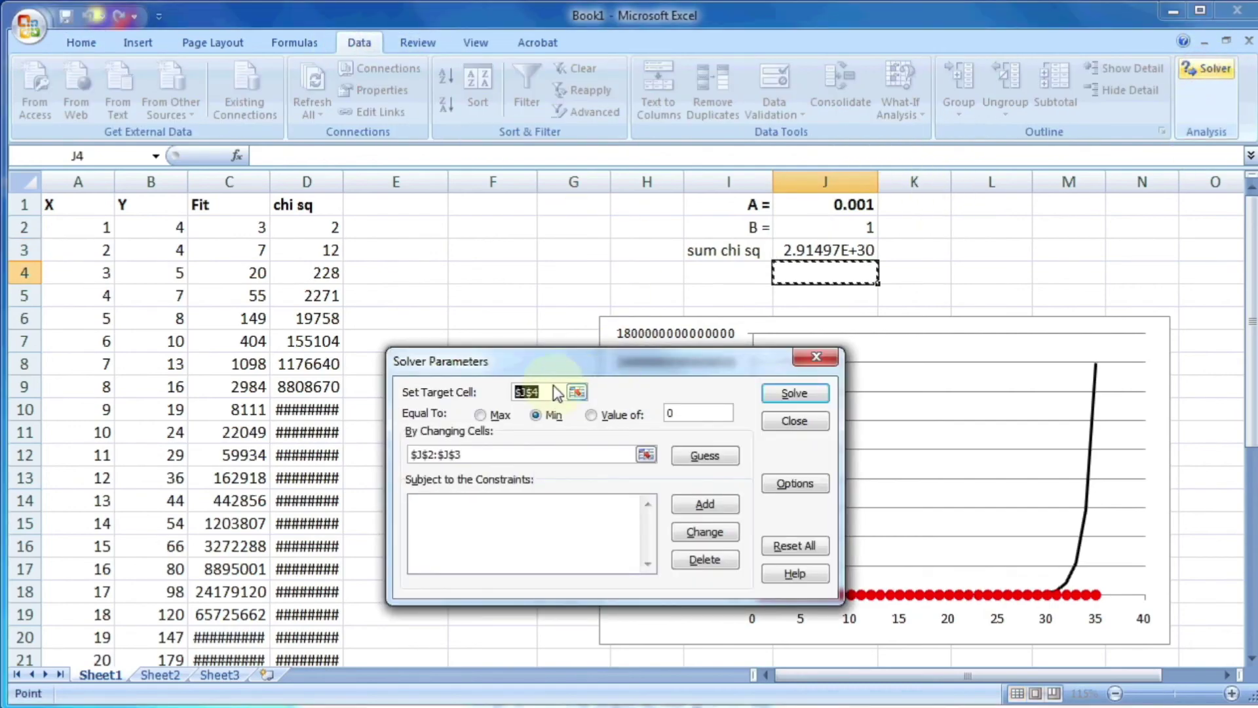
click(576, 392)
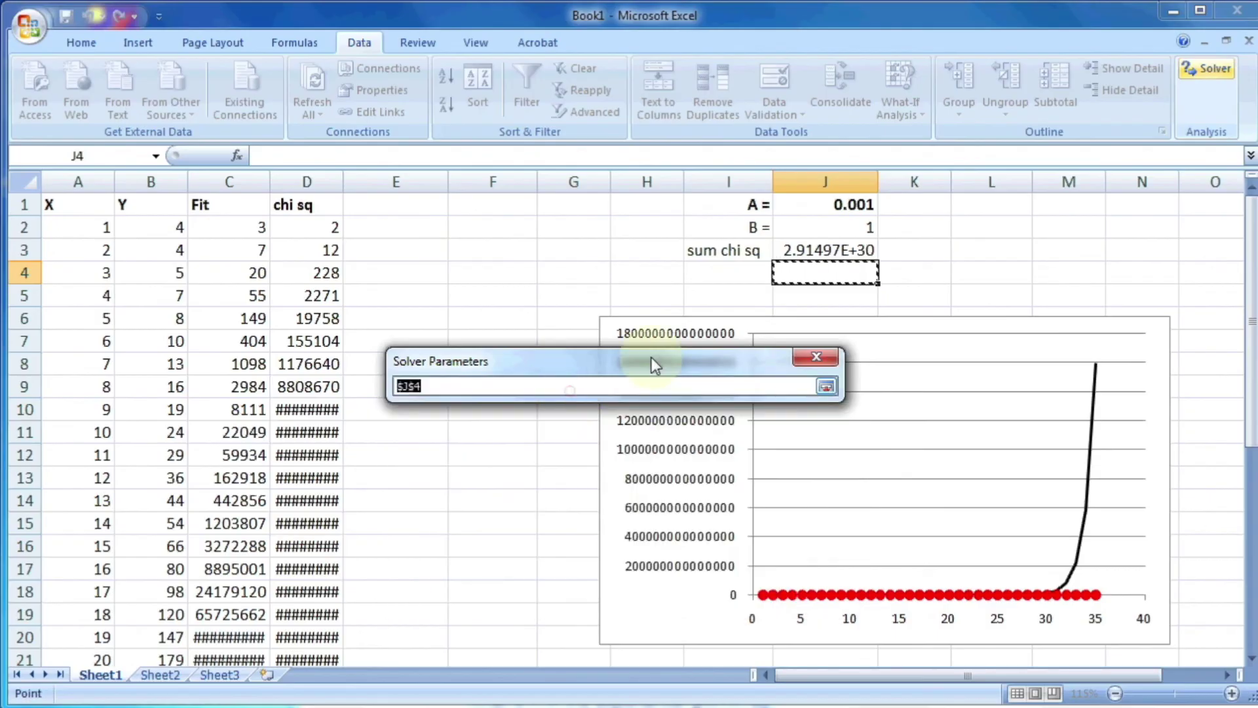
click(855, 250)
click(825, 385)
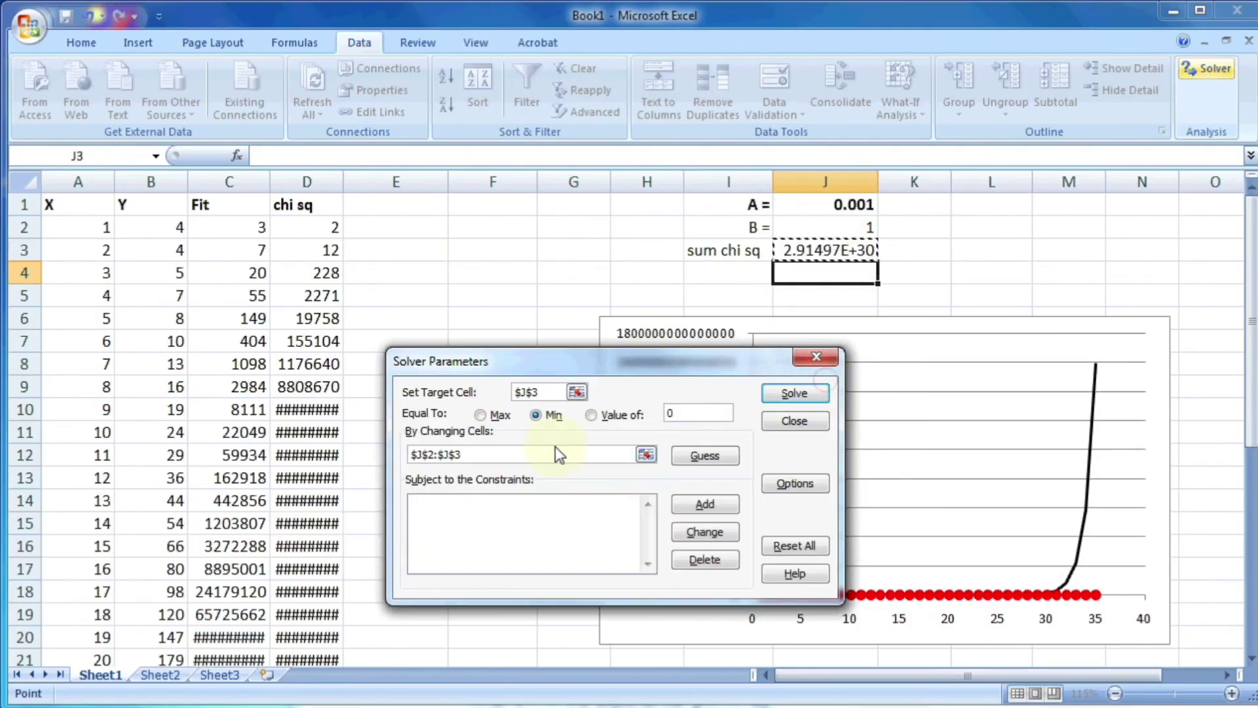
click(646, 454)
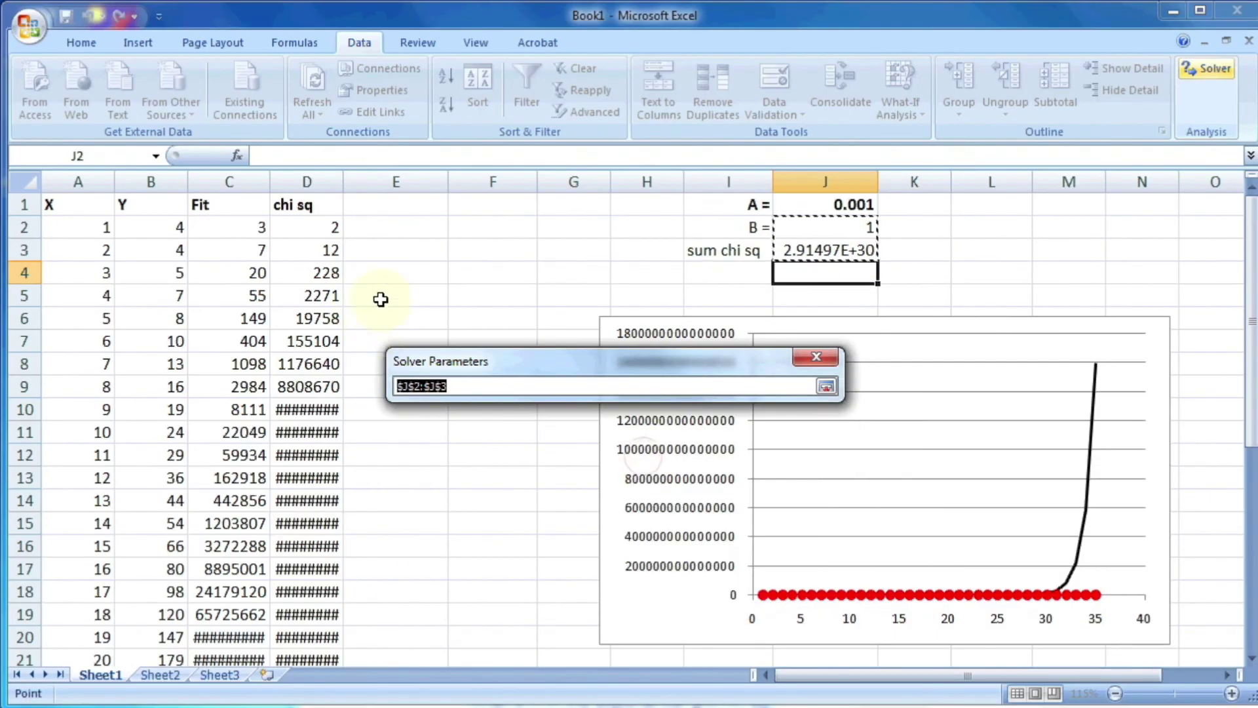
drag(855, 200, 851, 229)
click(826, 387)
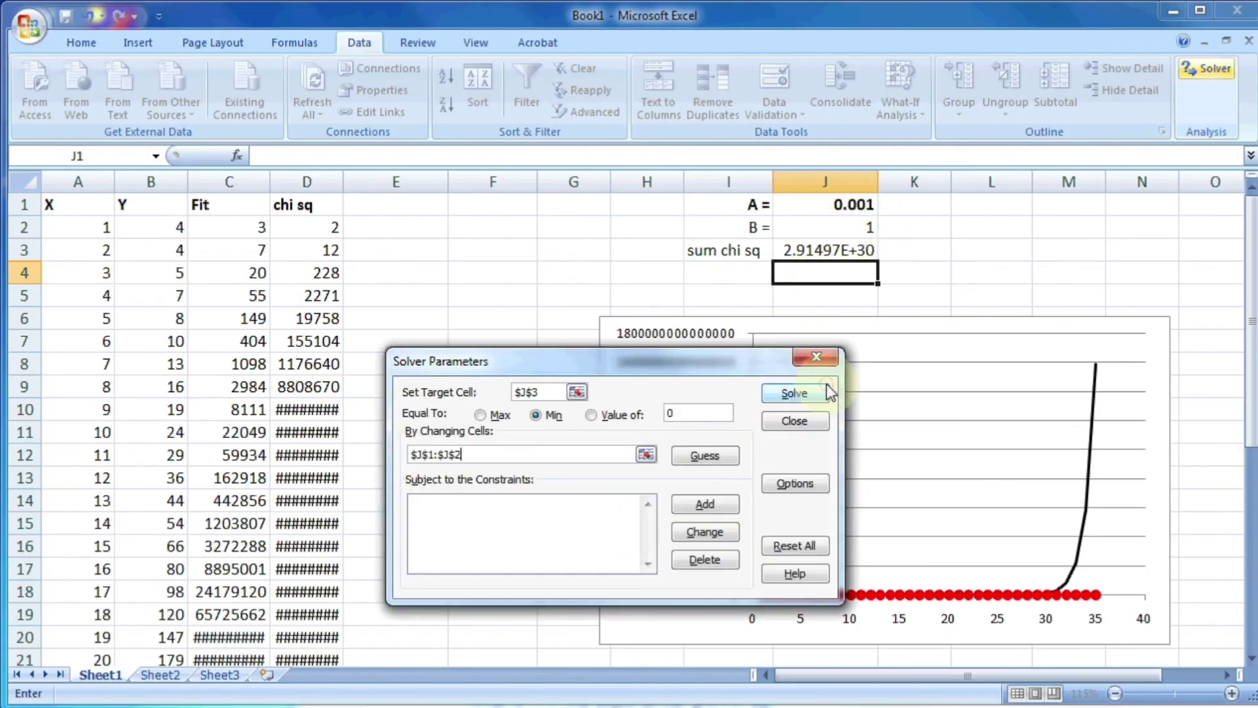
click(780, 393)
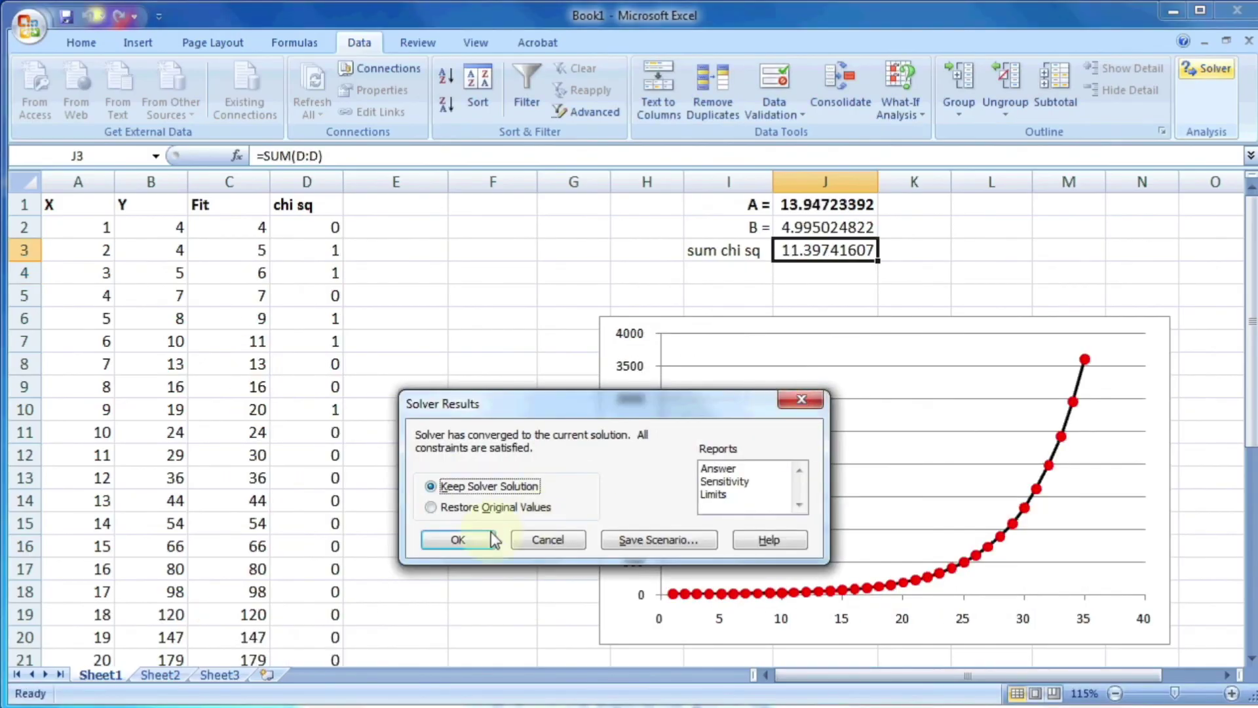
Keep the Solver solution and inspect A, B and the chi-square total in J1:J3.
click(457, 540)
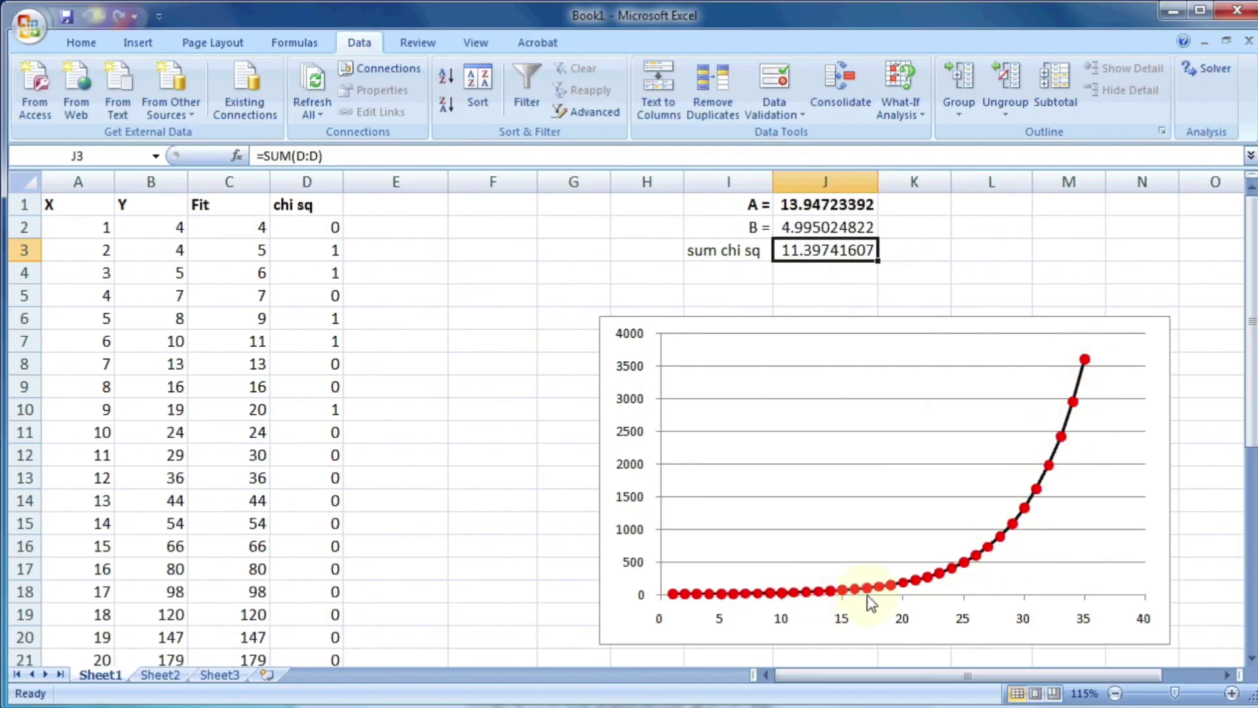
click(807, 209)
click(810, 226)
click(820, 248)
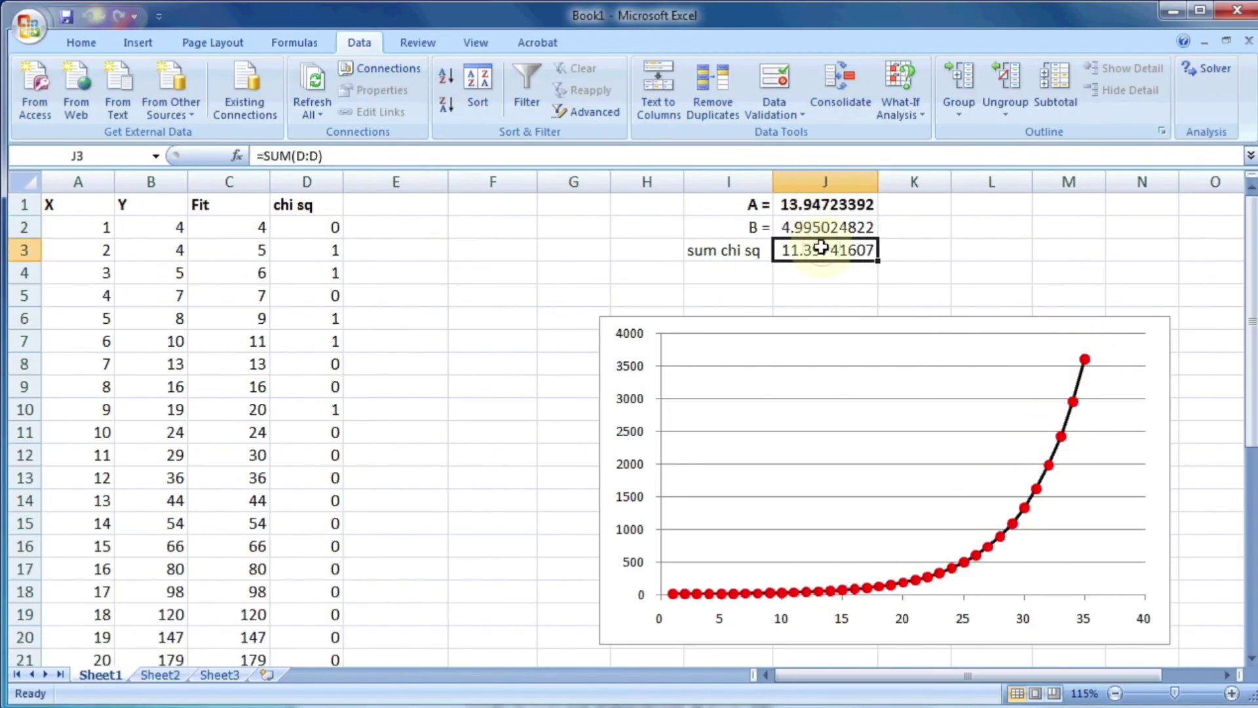
click(819, 226)
click(845, 204)
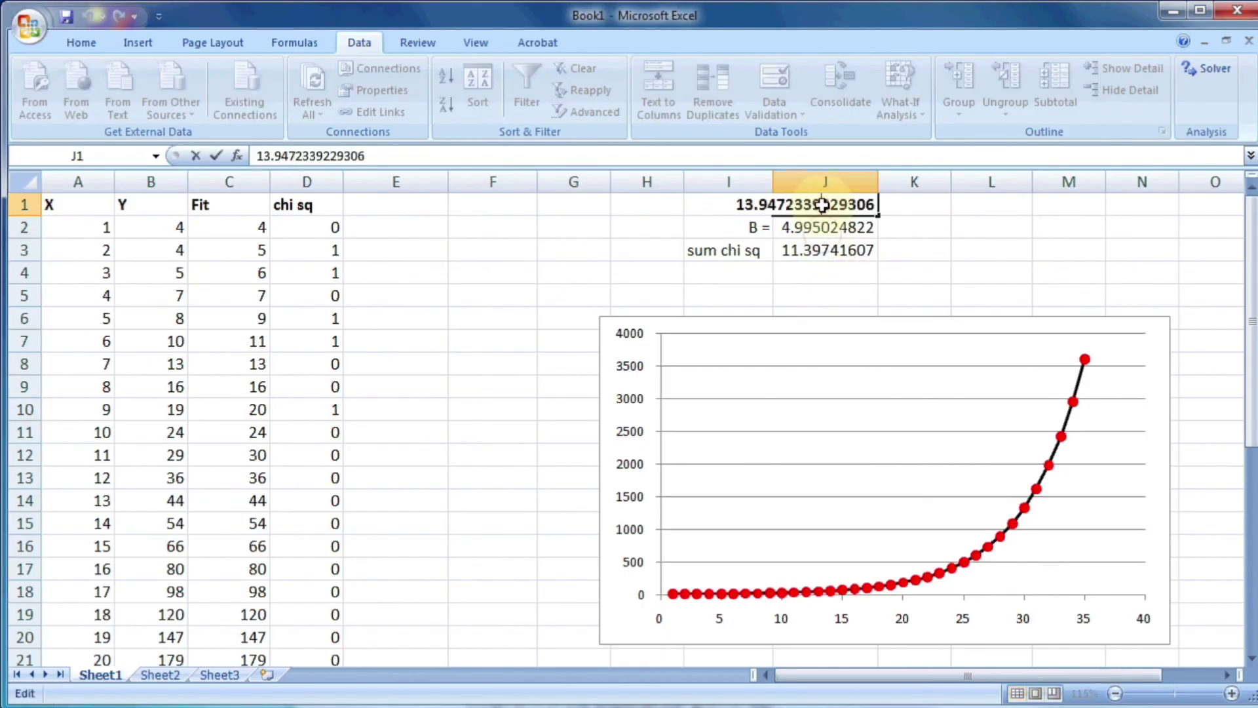